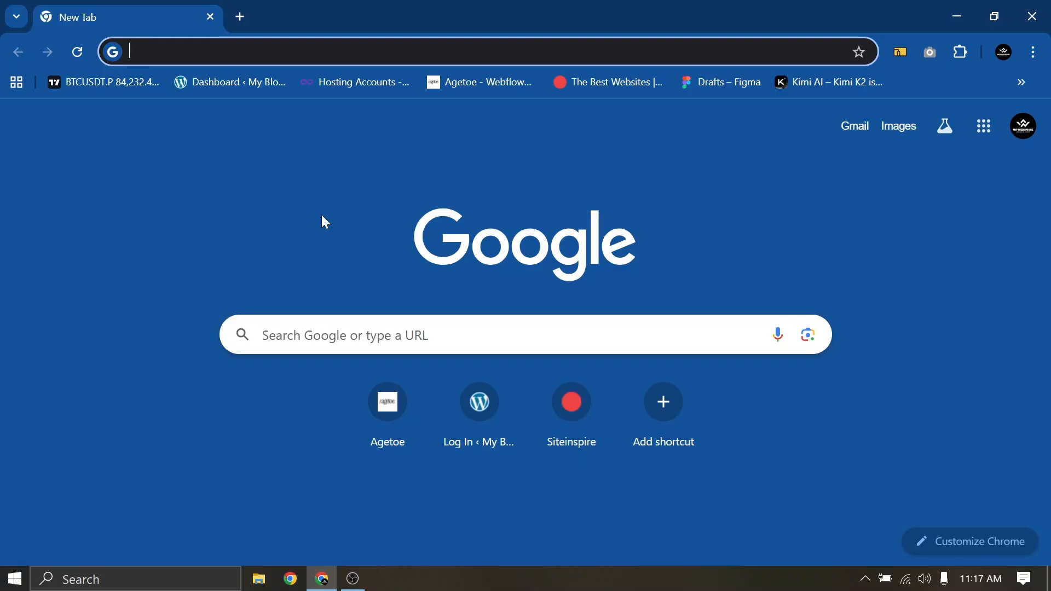
# Load localwp.com in Chrome and scroll its homepage down and back up
pyautogui.write('localwp.com')
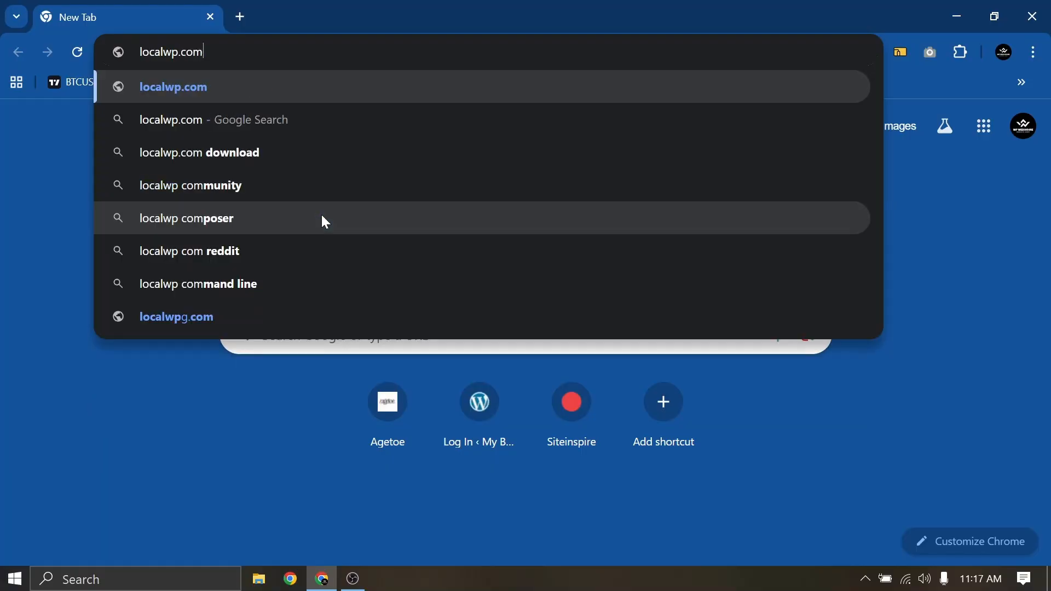
pyautogui.press('Return')
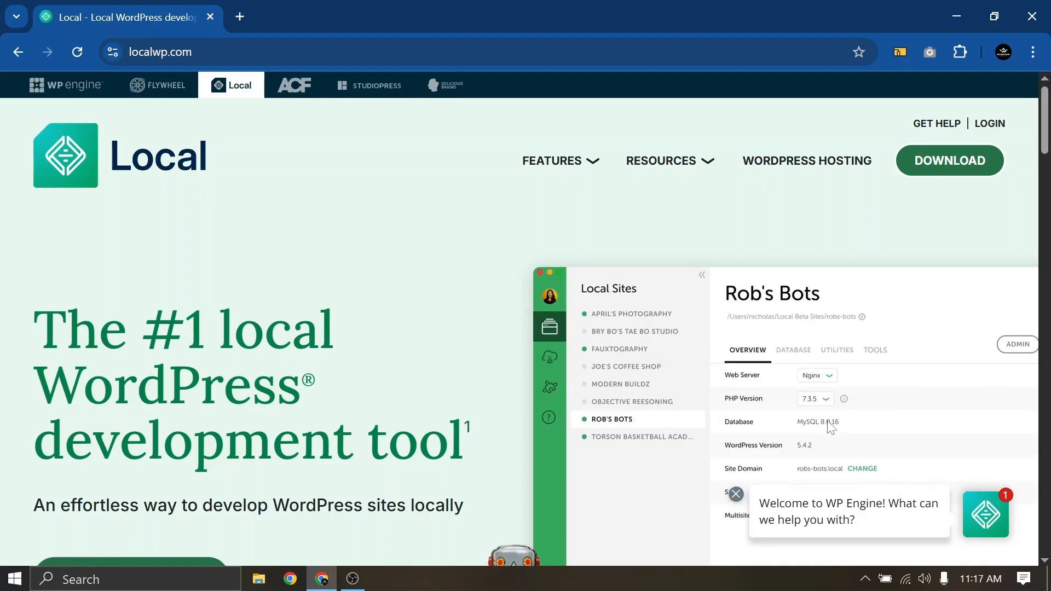
pyautogui.scroll(-2, 831, 427)
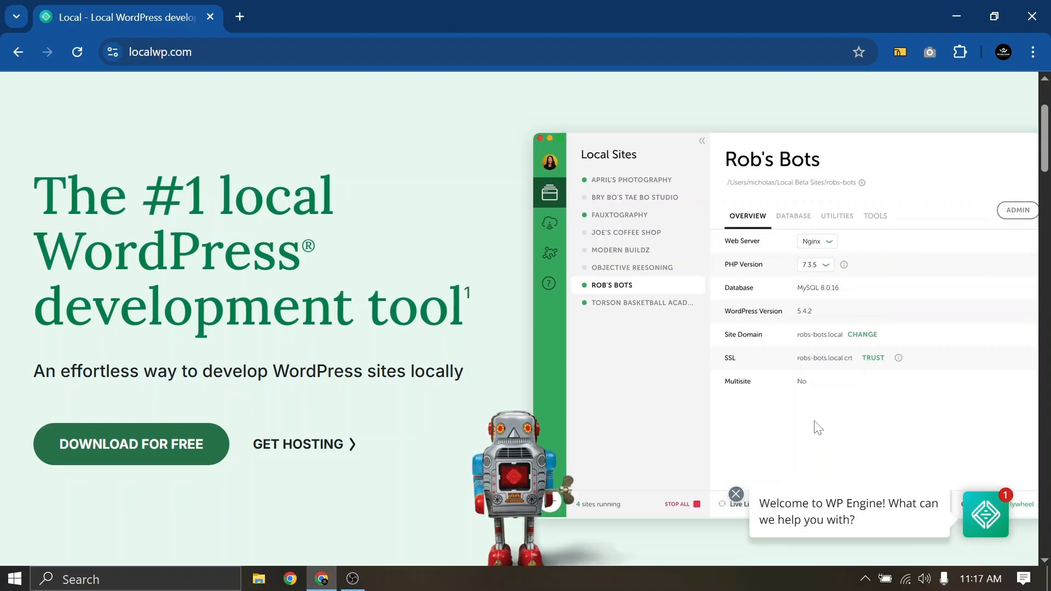
pyautogui.scroll(2, 815, 426)
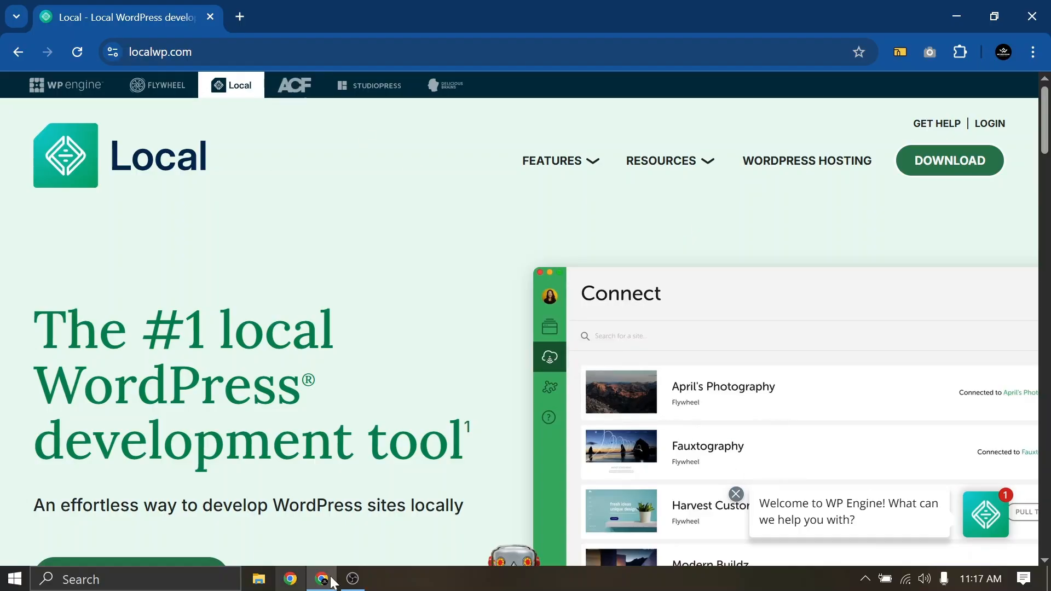
# Launch the Local desktop app and dismiss its 'Update available!' notice
pyautogui.click(322, 578)
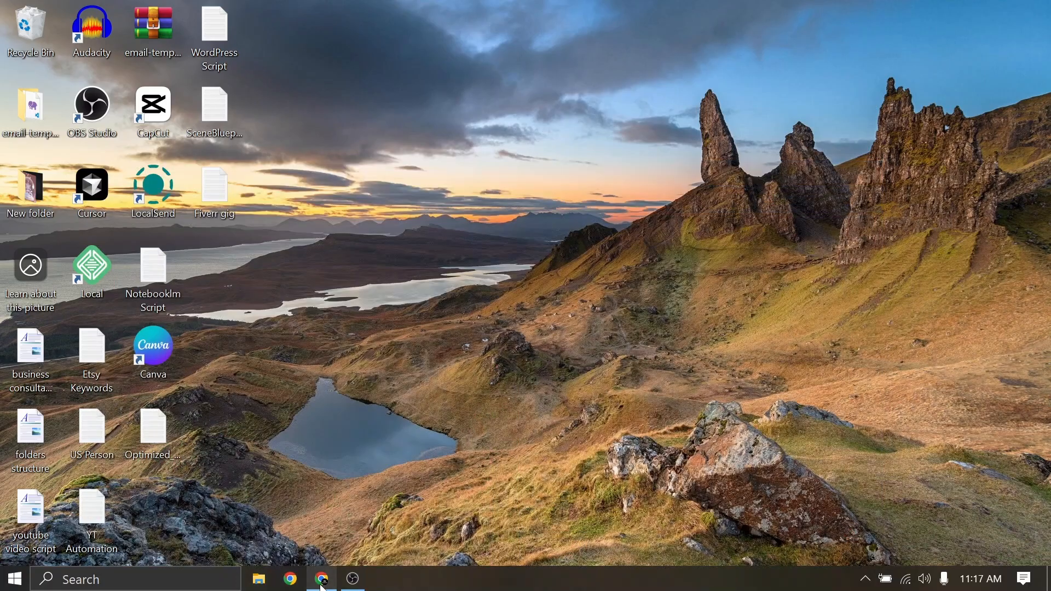
pyautogui.doubleClick(96, 271)
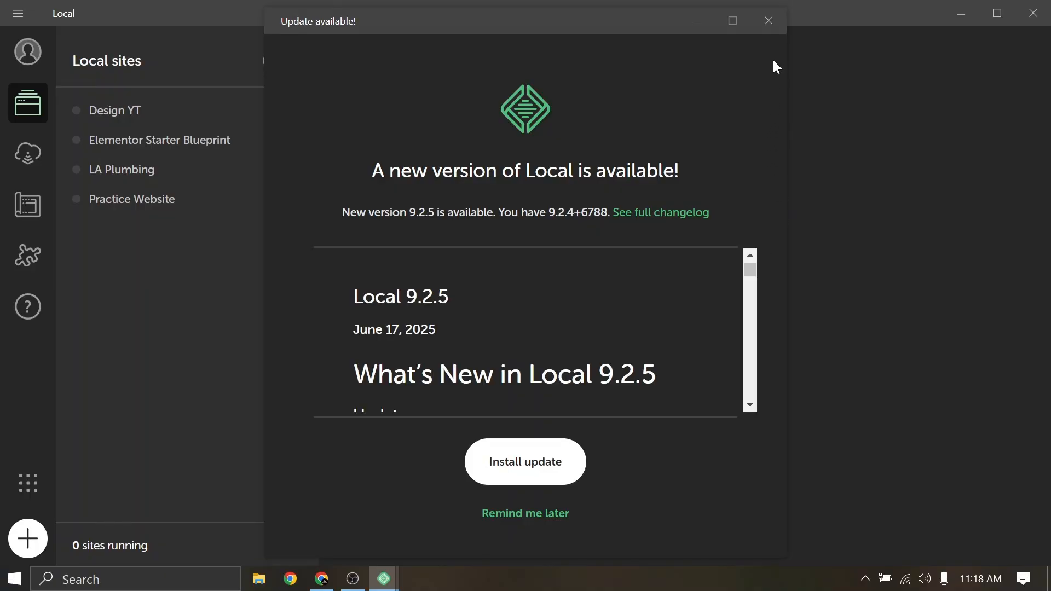
pyautogui.click(769, 21)
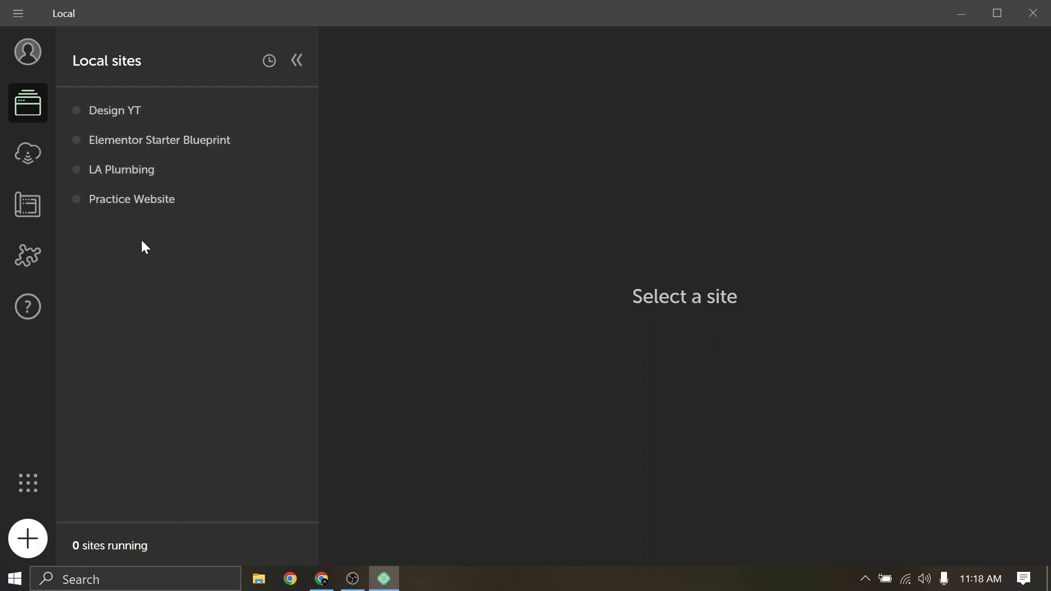
# Start a new Local site with 'Create a new site' and continue to the naming step
pyautogui.click(31, 547)
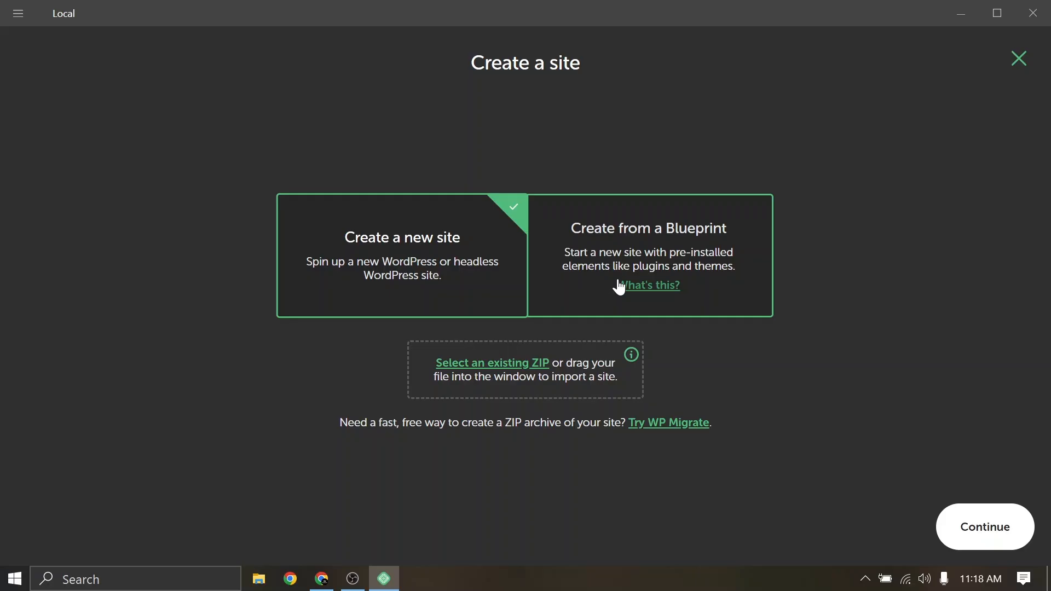
pyautogui.click(1020, 60)
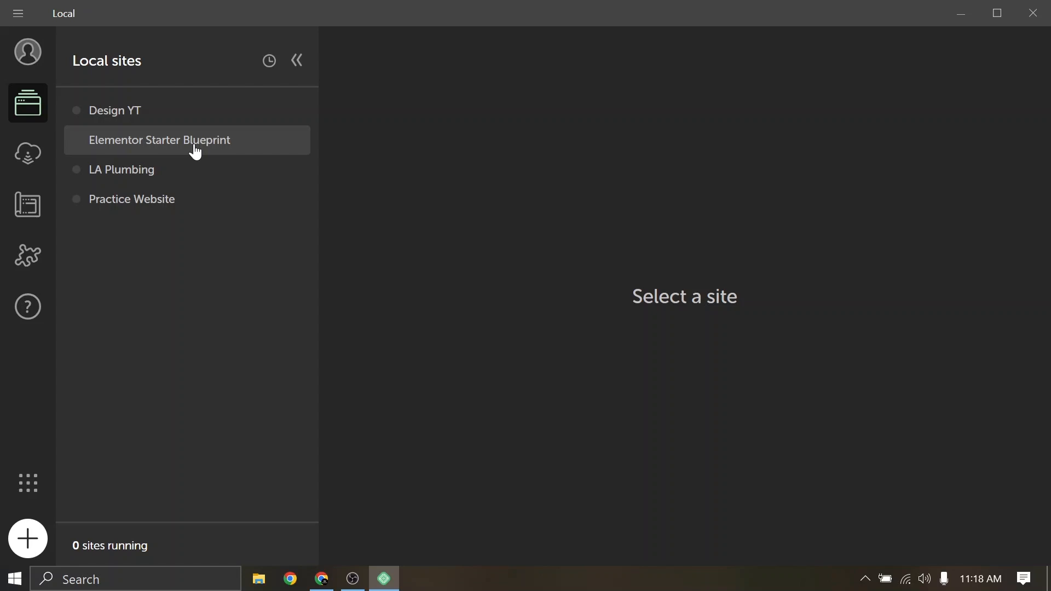
pyautogui.click(27, 539)
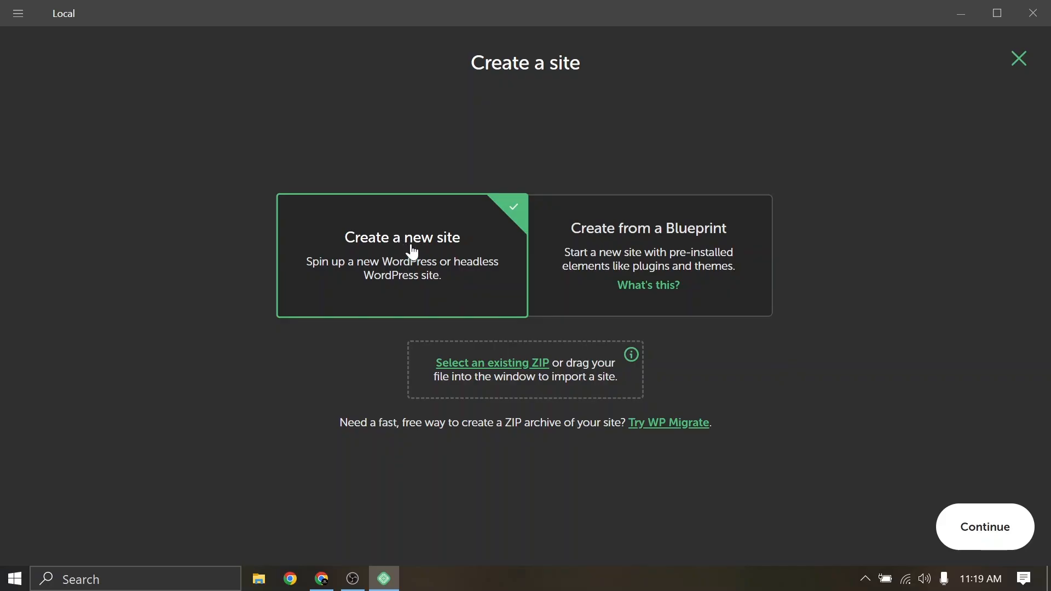
pyautogui.click(1005, 541)
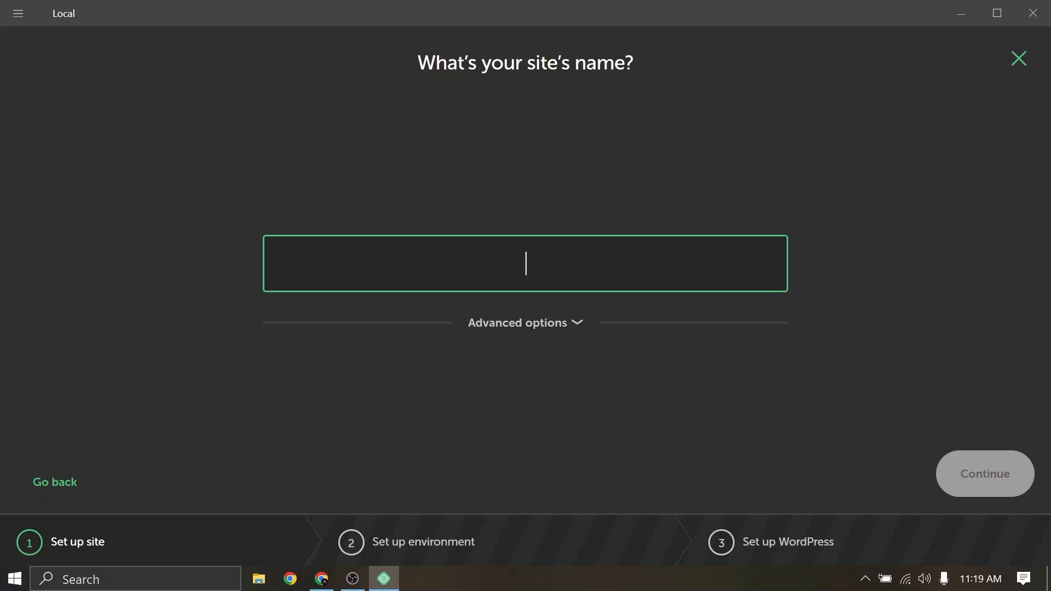
# Name the new site 'YT Demo' and accept the Preferred environment
pyautogui.write('YT')
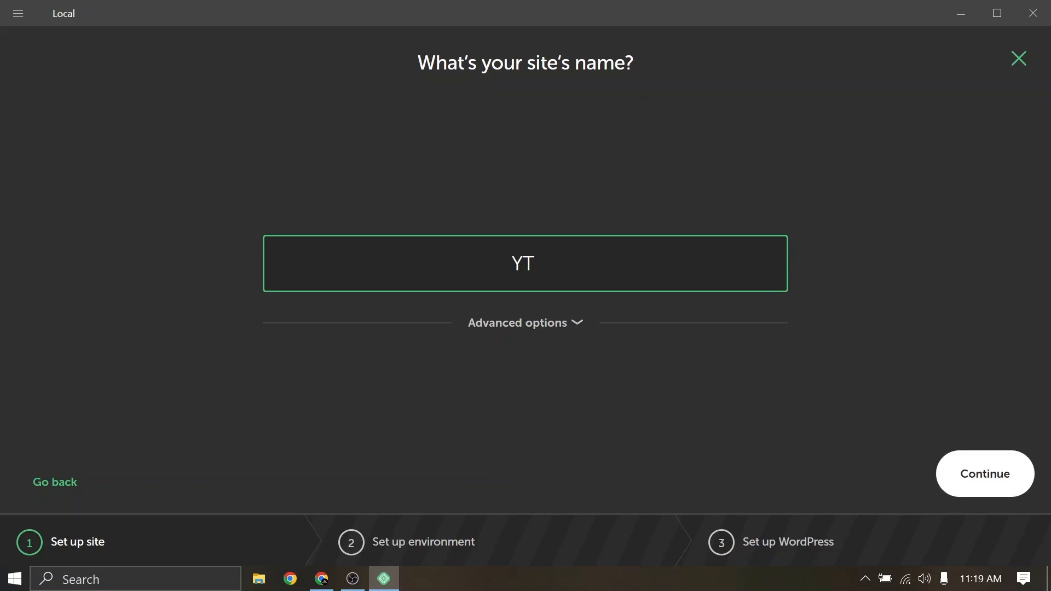
pyautogui.write(' Demo')
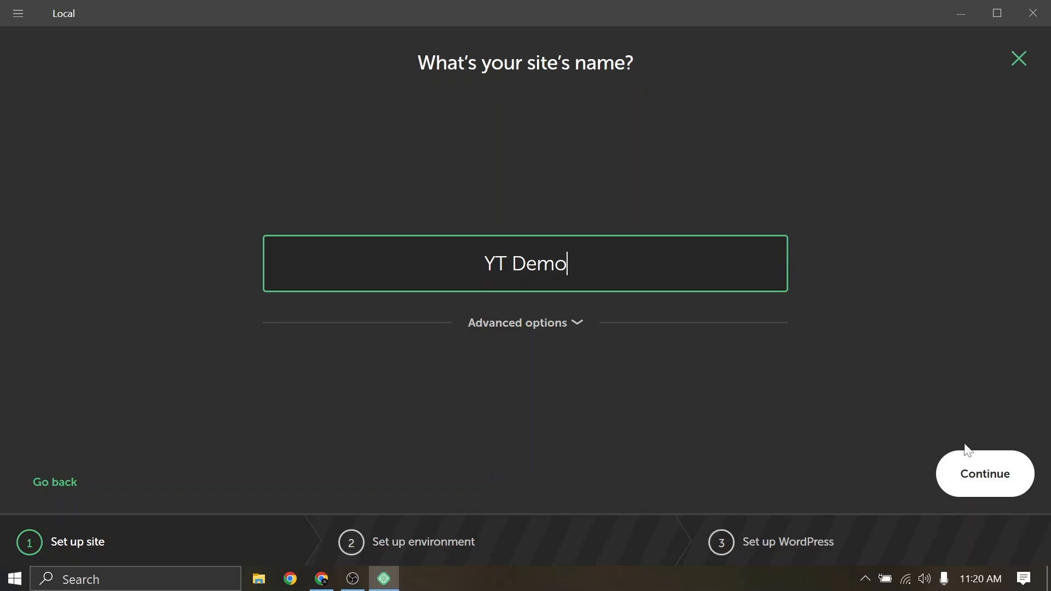
pyautogui.click(969, 463)
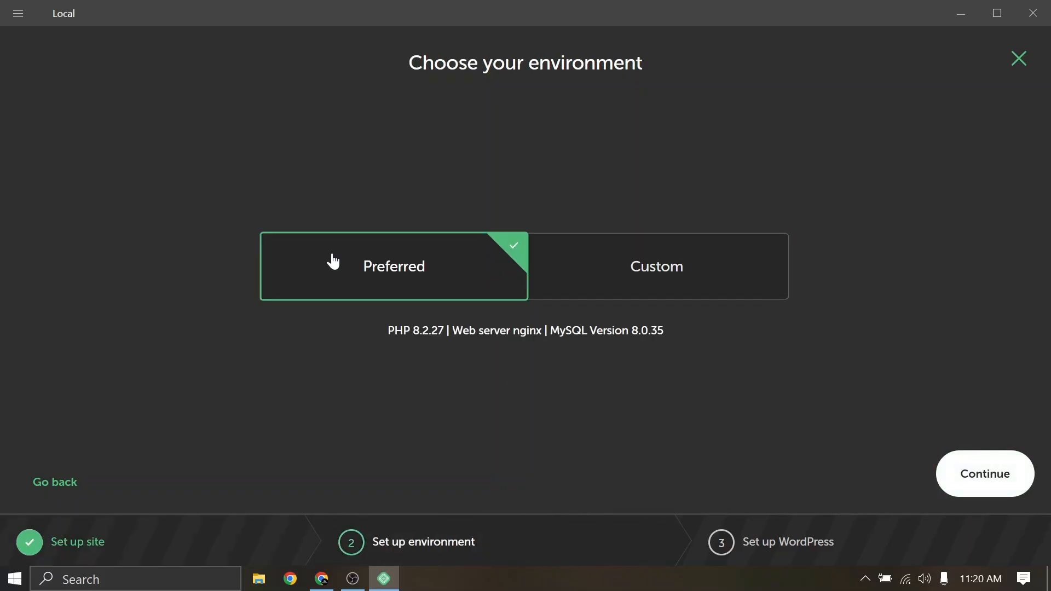
pyautogui.click(989, 485)
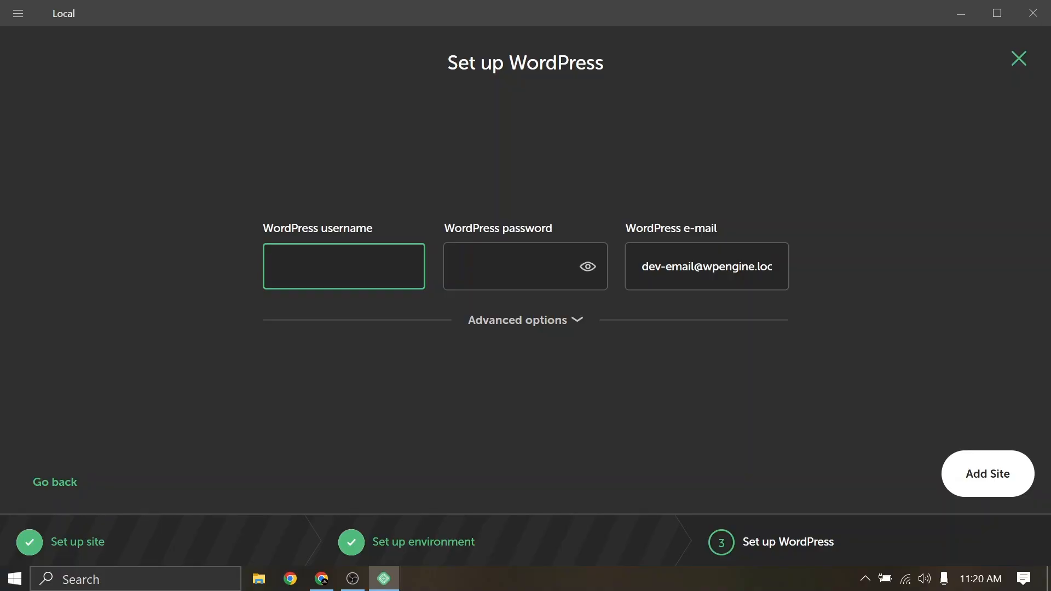
# Set WordPress username 'admin' with the account password, verify it, and add the site
pyautogui.write('admin')
pyautogui.click(461, 266)
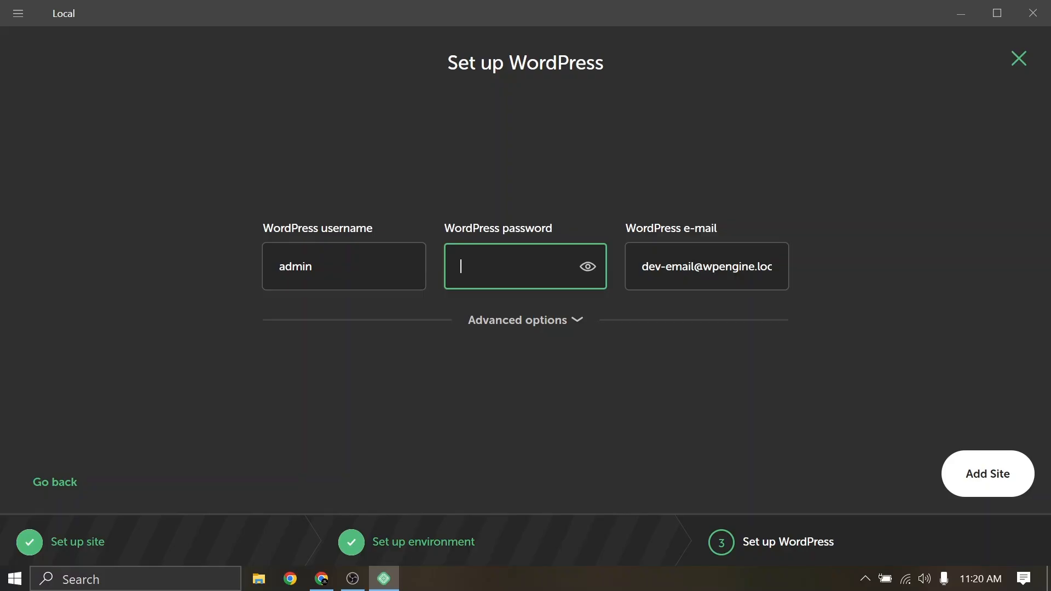
pyautogui.write('admin')
pyautogui.click(589, 269)
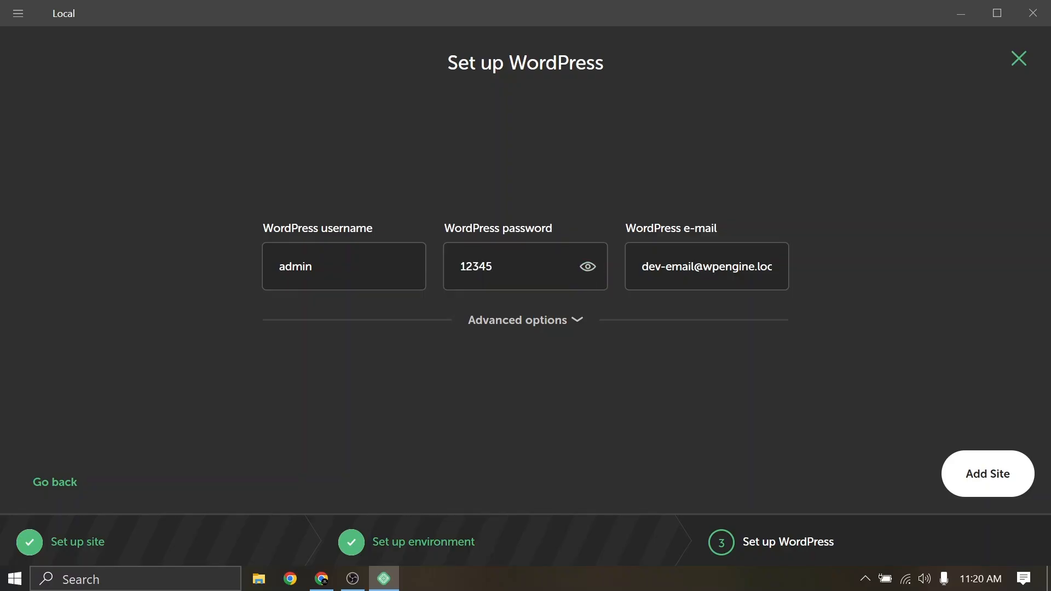
pyautogui.click(339, 267)
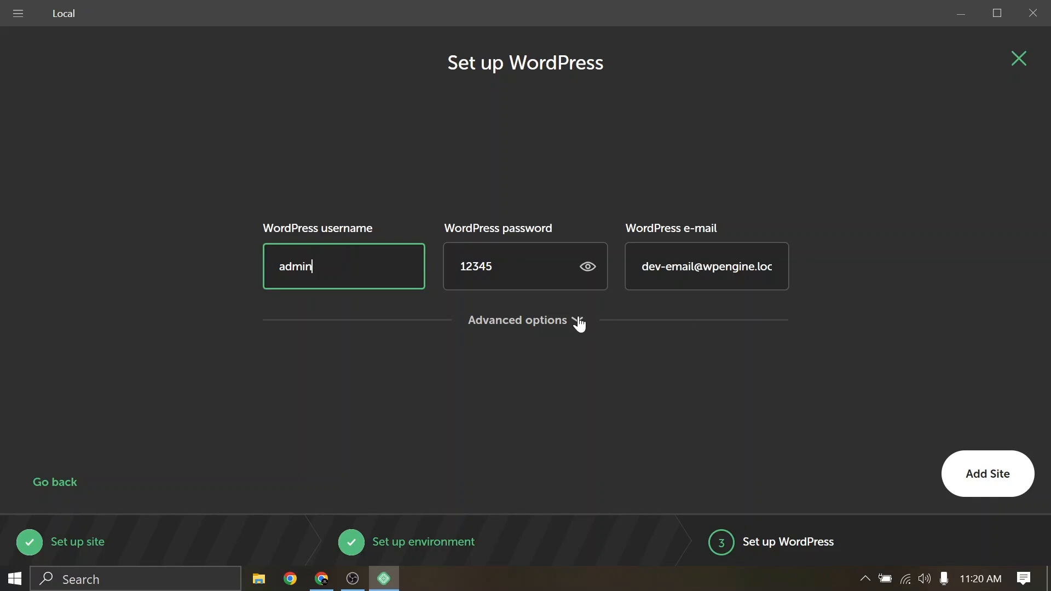
pyautogui.click(996, 488)
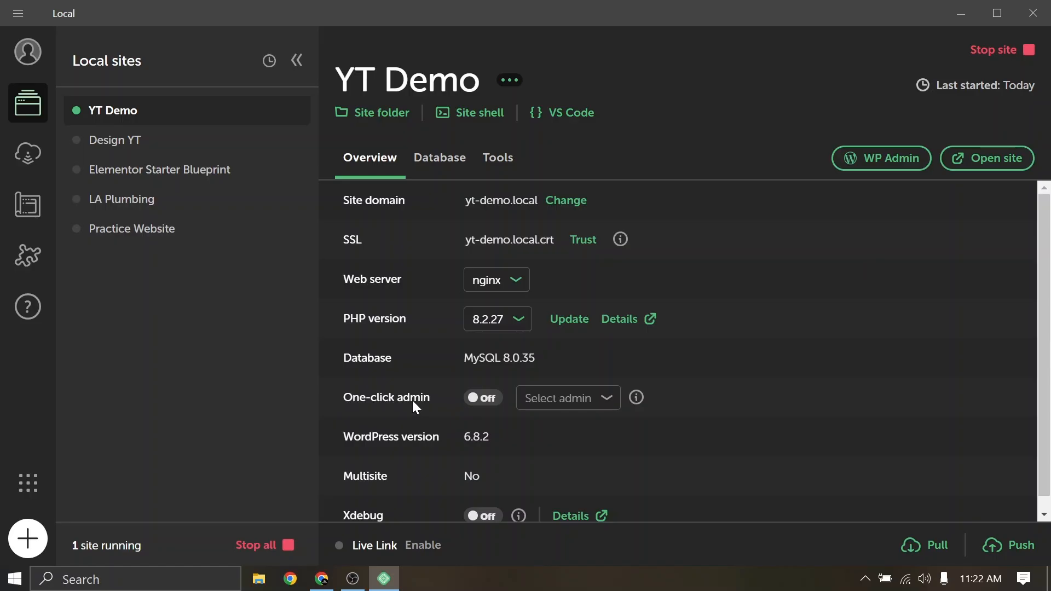
# Turn on one-click admin for YT Demo using the admin user
pyautogui.click(489, 400)
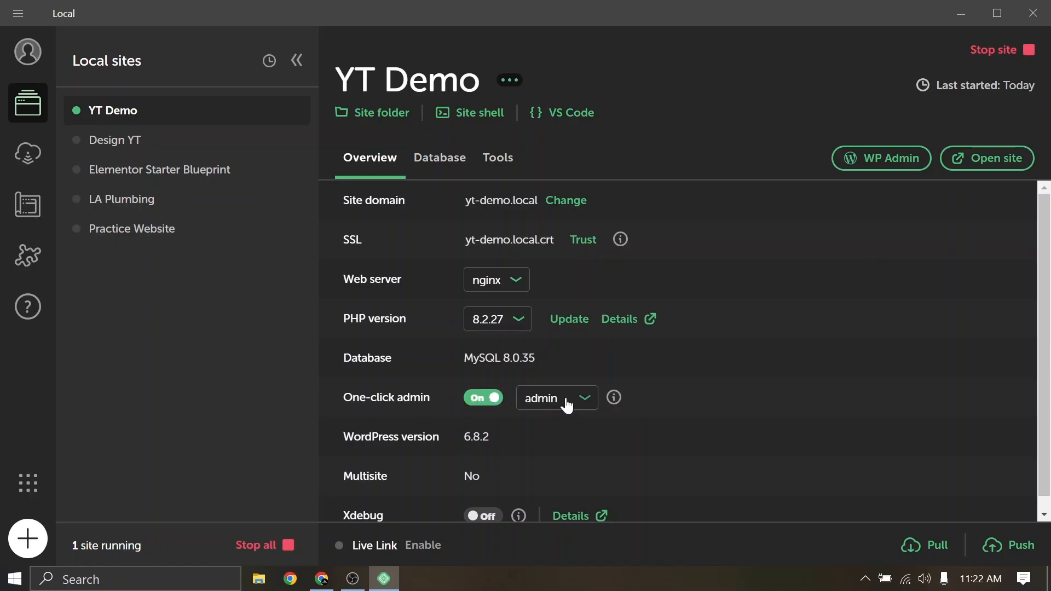
pyautogui.click(586, 400)
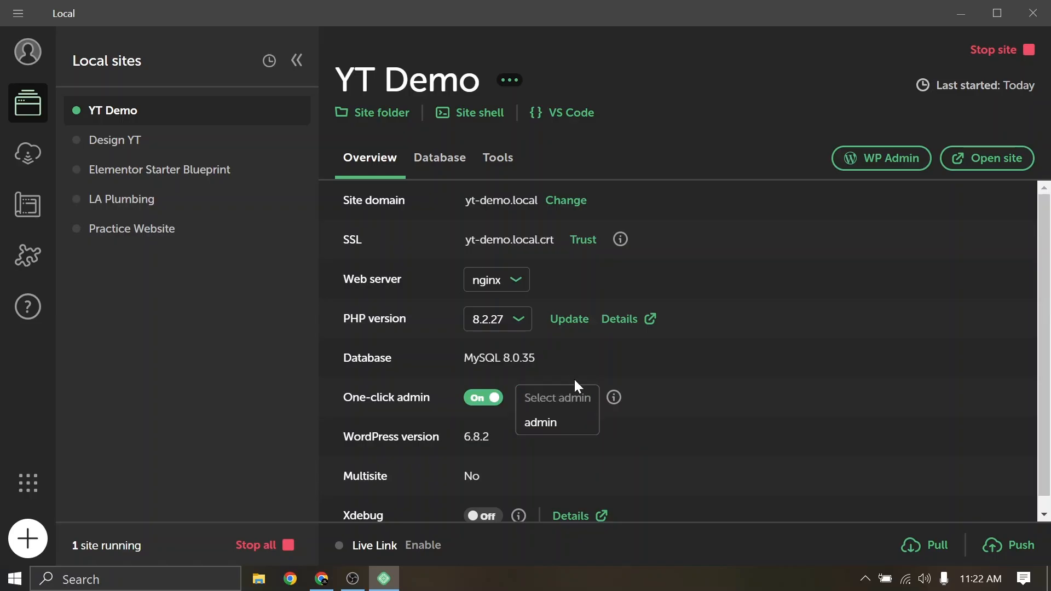
pyautogui.click(542, 426)
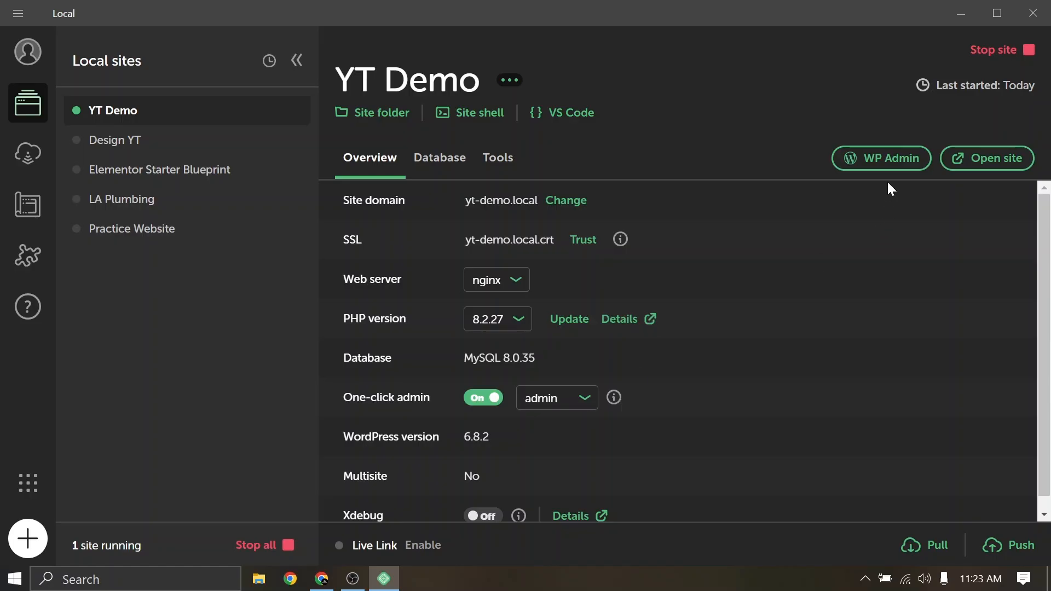
# Preview YT Demo in Chrome, close the extra tabs, and open its WP Admin dashboard
pyautogui.click(995, 163)
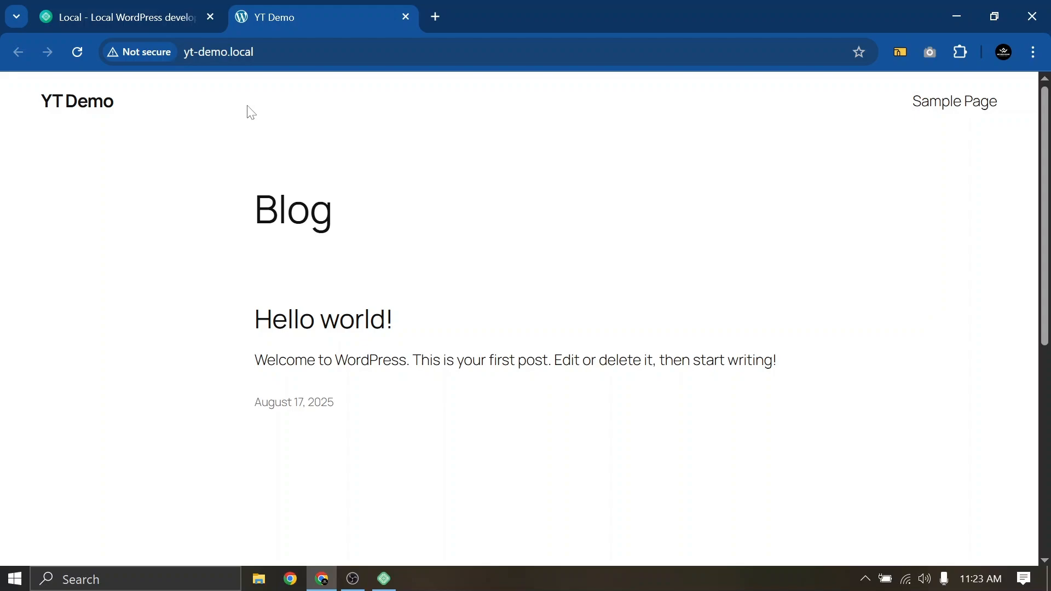
pyautogui.click(406, 17)
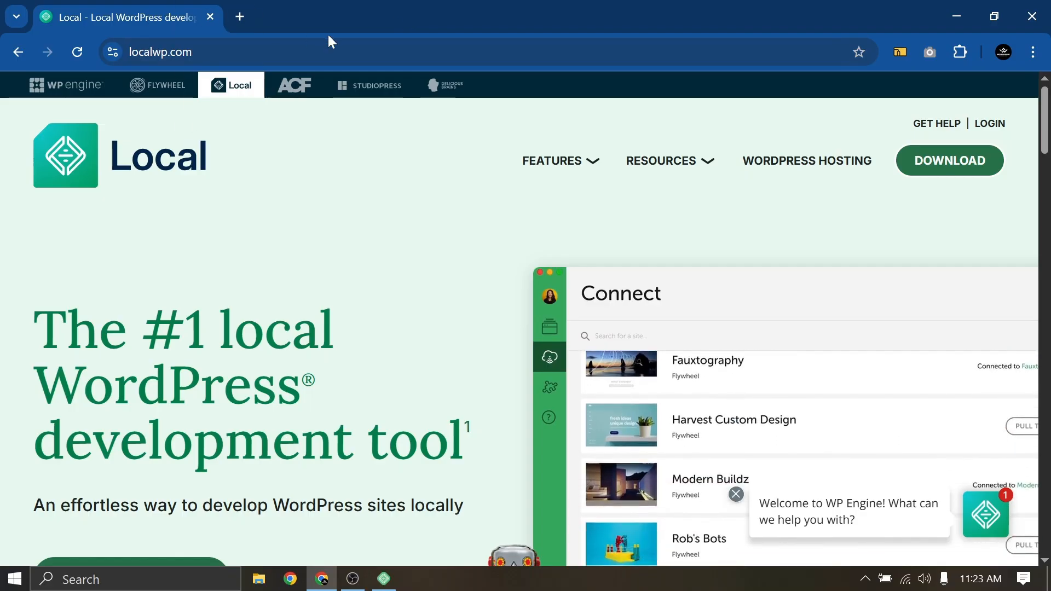
pyautogui.click(239, 18)
pyautogui.click(204, 19)
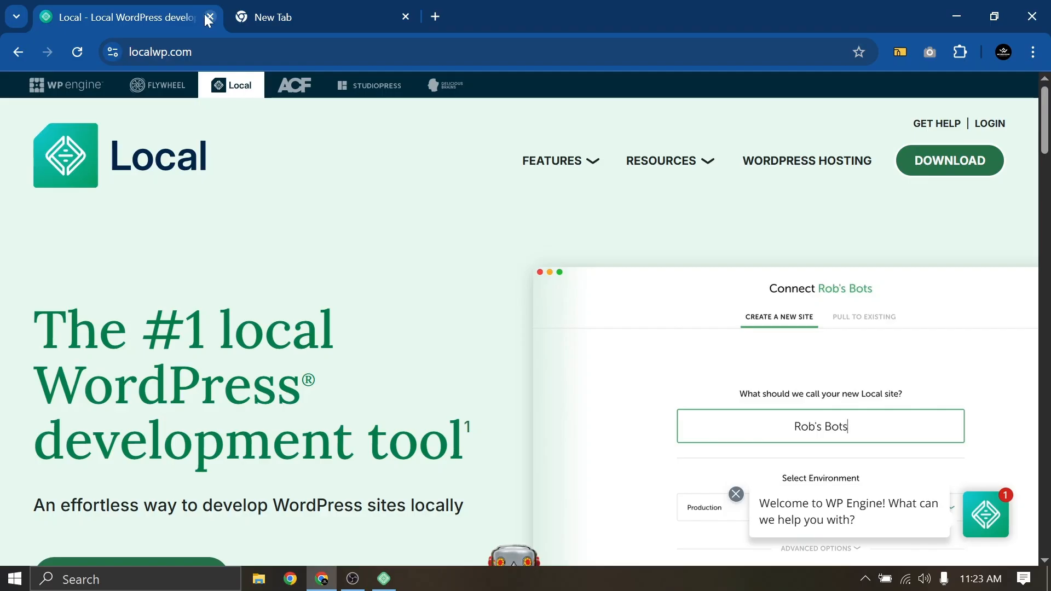
pyautogui.click(209, 17)
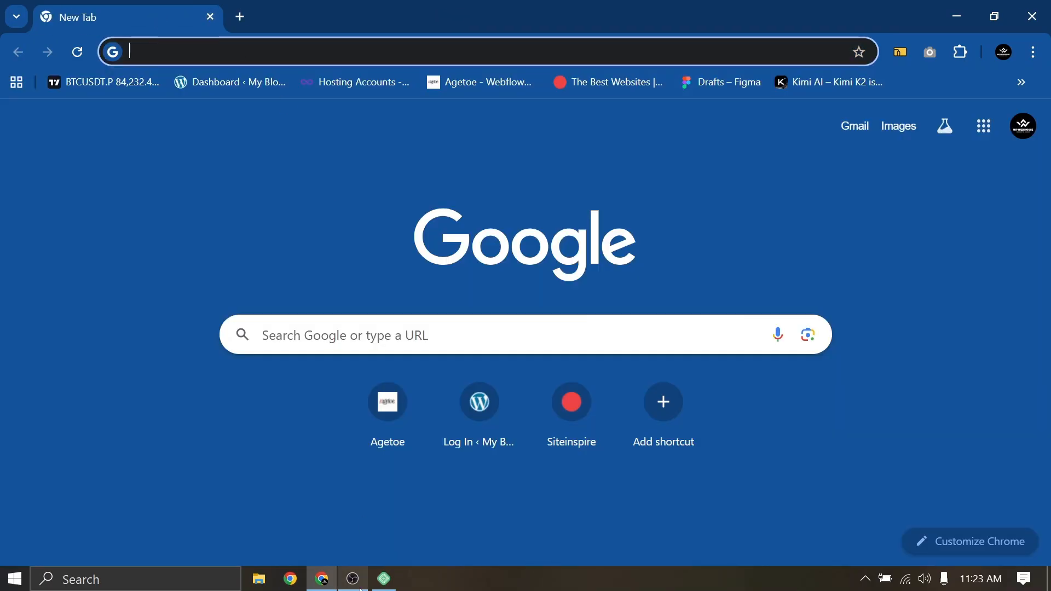
pyautogui.click(383, 579)
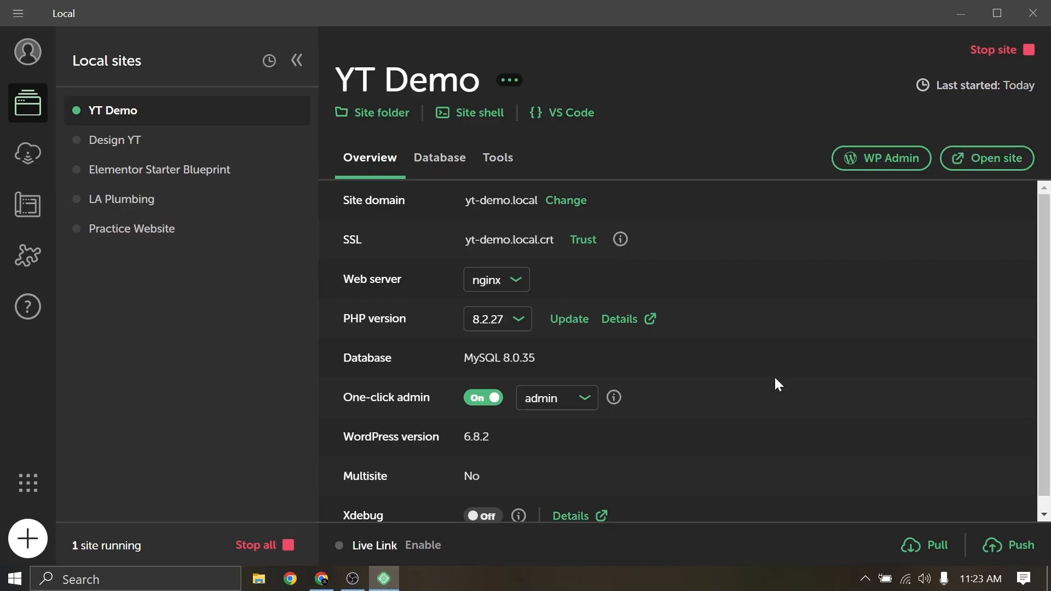
pyautogui.click(884, 171)
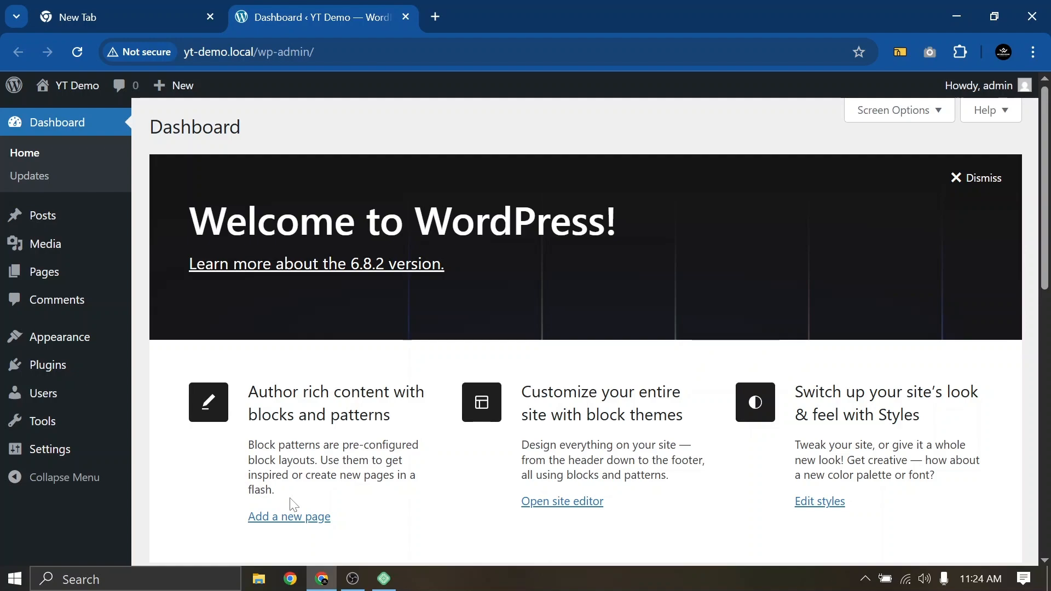
# Open the YT Demo front page in a new tab and scroll to the footer and back
pyautogui.moveTo(57, 94)
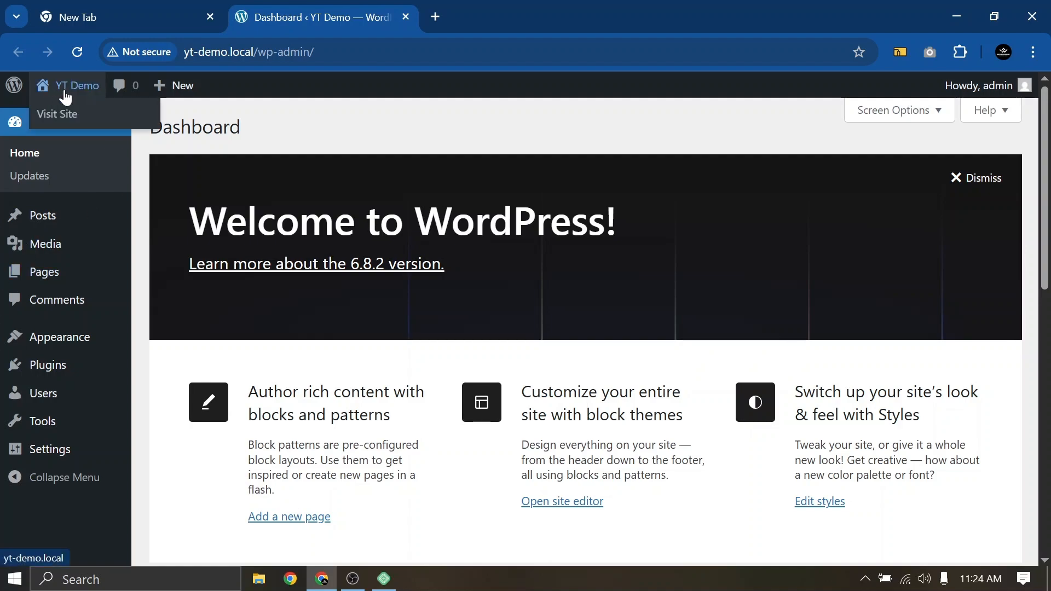
pyautogui.middleClick(30, 112)
pyautogui.click(489, 8)
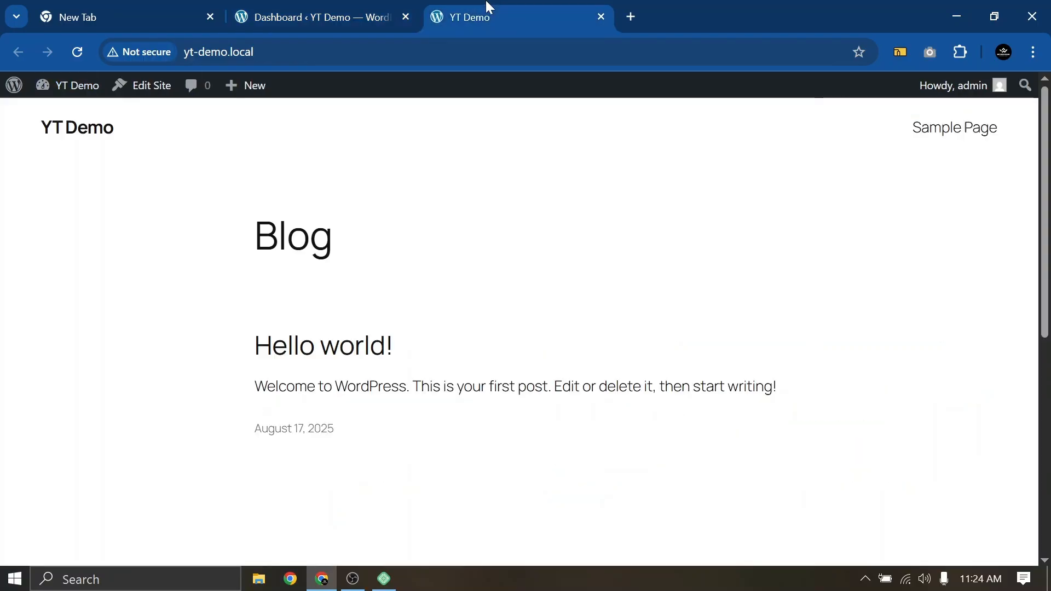
pyautogui.scroll(-10, 436, 254)
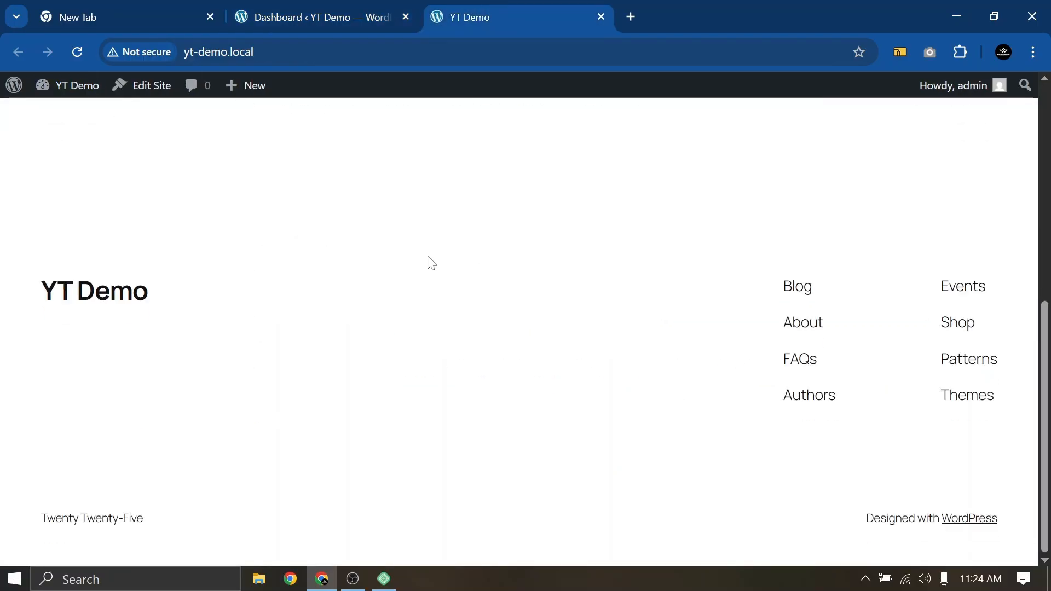
pyautogui.scroll(10, 431, 261)
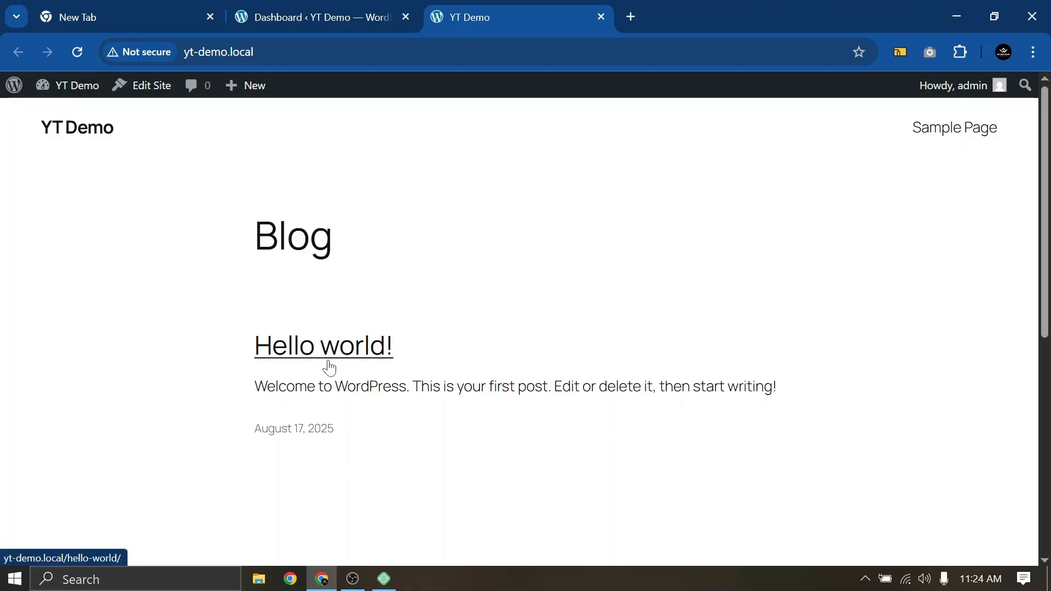
pyautogui.scroll(-8, 328, 368)
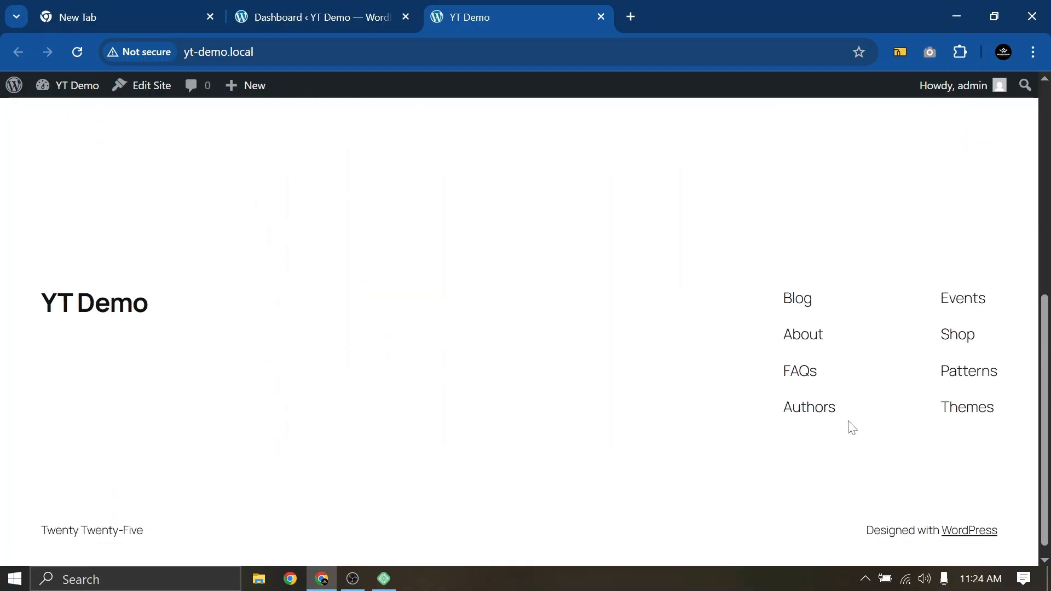
pyautogui.scroll(8, 250, 346)
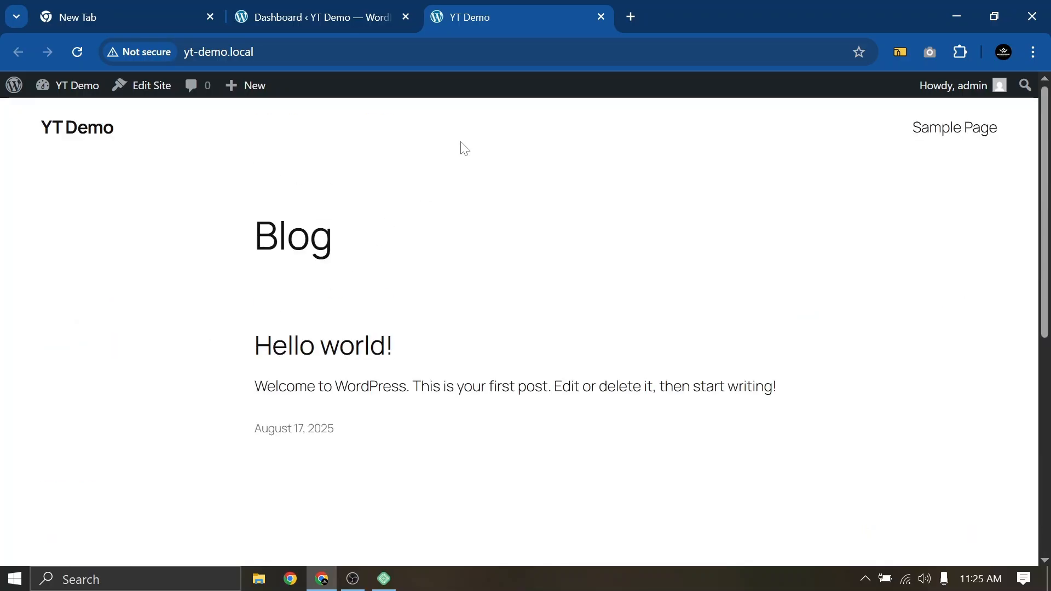
# Close the front-end tab and dismiss the Dashboard's Welcome to WordPress panel
pyautogui.click(602, 17)
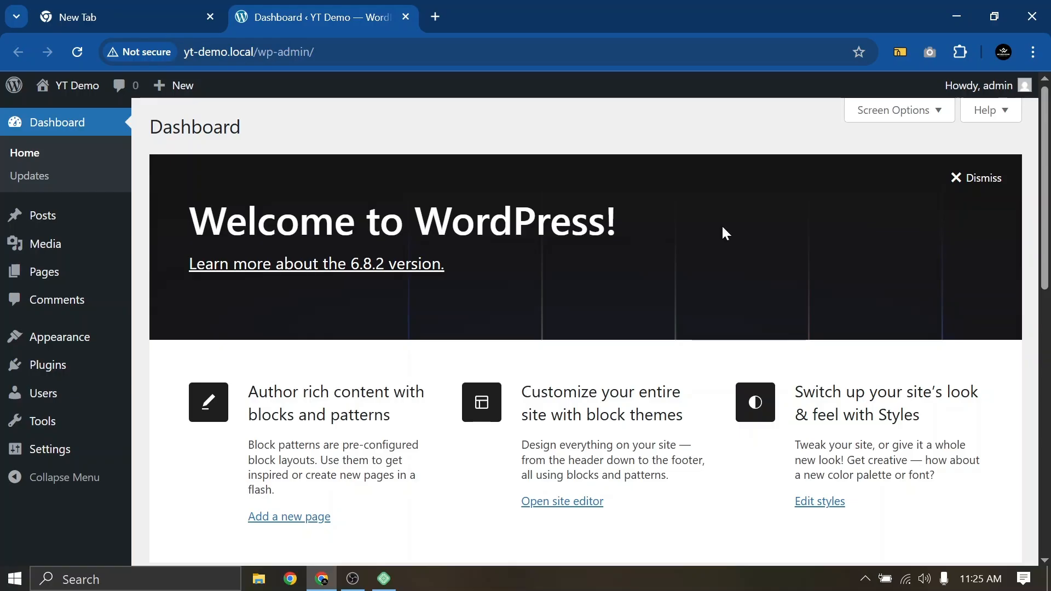
pyautogui.click(981, 180)
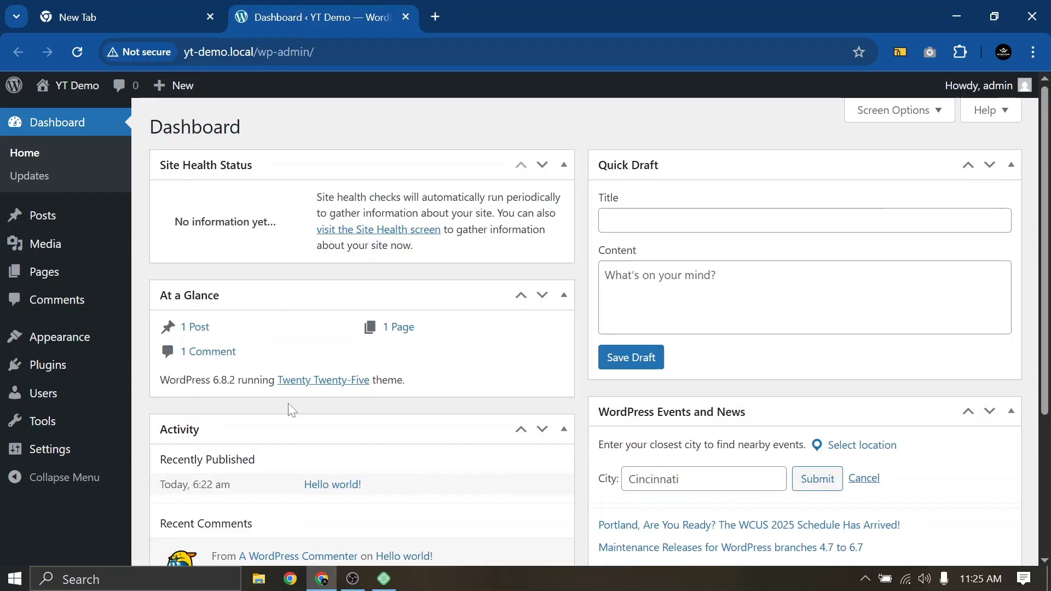
pyautogui.scroll(-4, 356, 438)
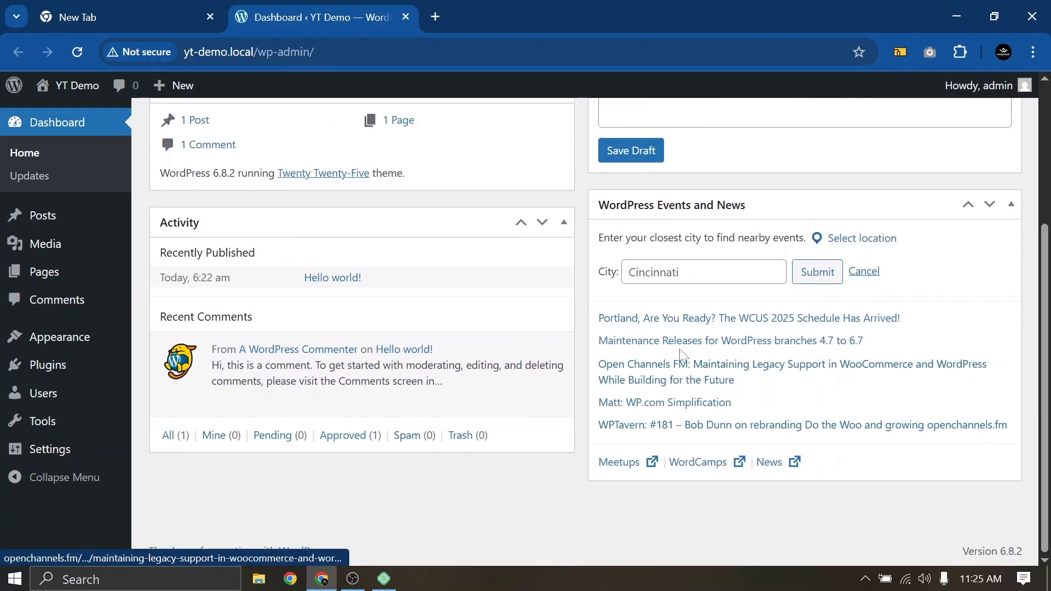
pyautogui.scroll(4, 681, 355)
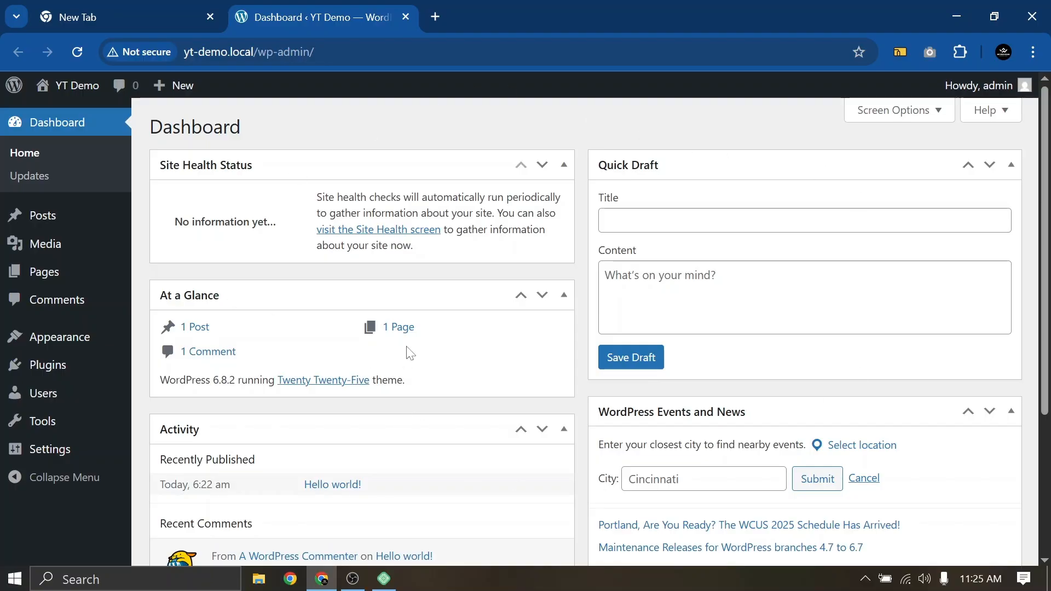
# In Screen Options, uncheck Site Health Status, At a Glance, Activity, Quick Draft, and Events and News
pyautogui.click(877, 118)
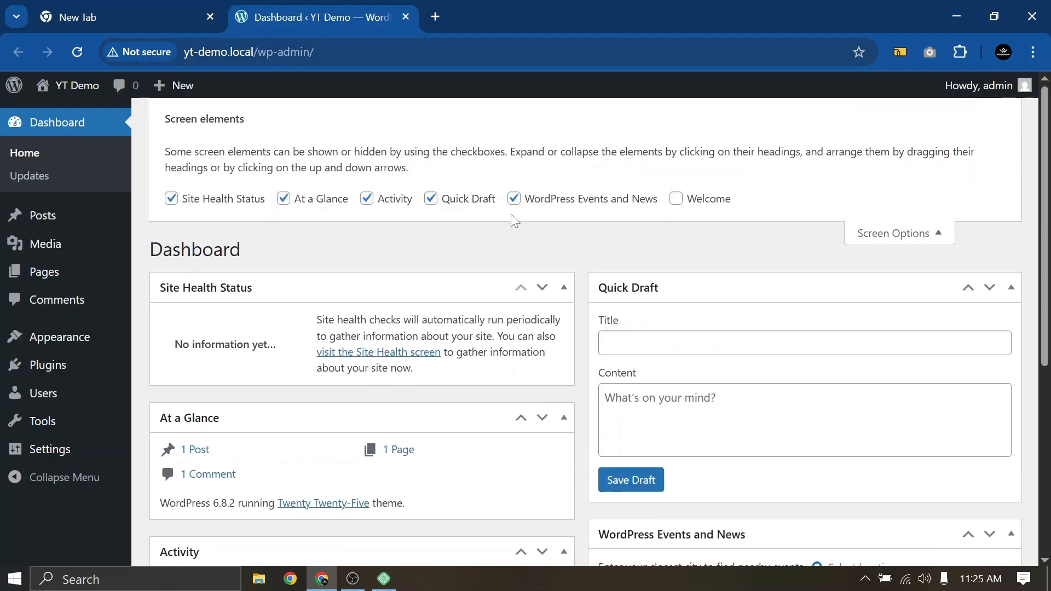
pyautogui.click(876, 235)
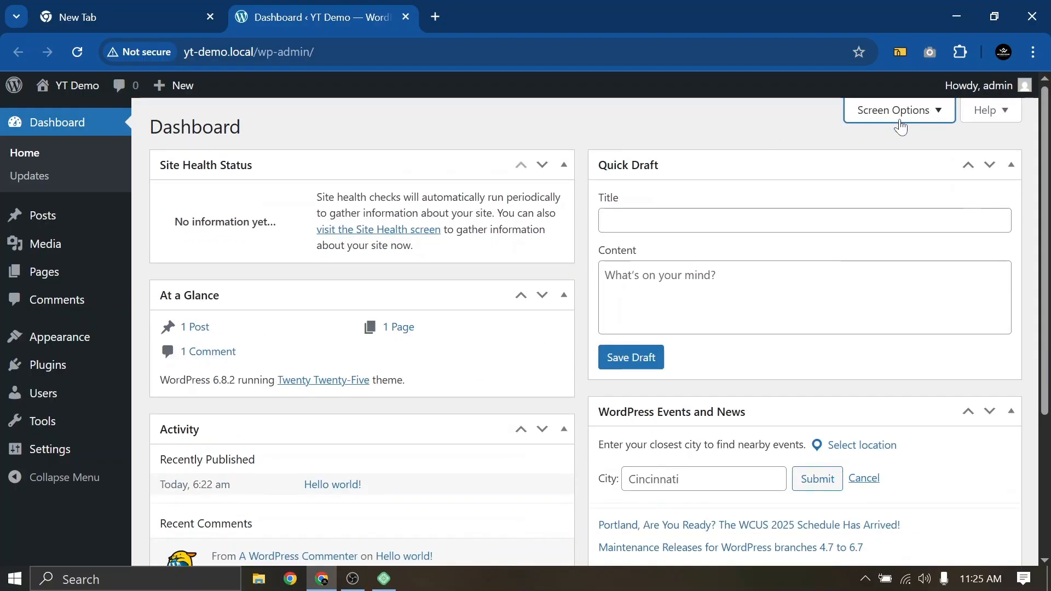
pyautogui.click(898, 111)
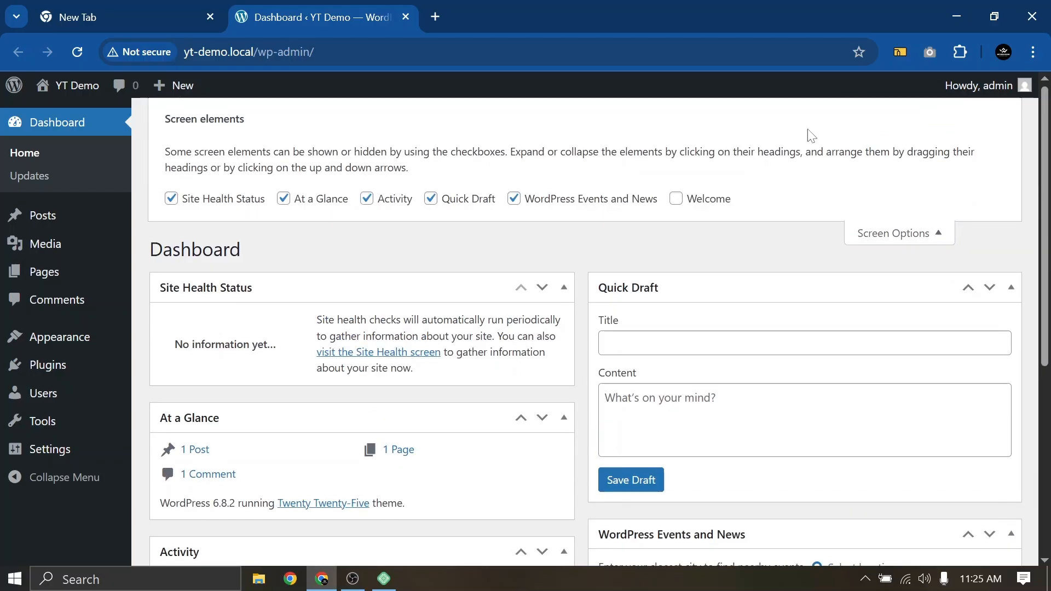
pyautogui.click(214, 201)
pyautogui.click(316, 201)
pyautogui.click(385, 203)
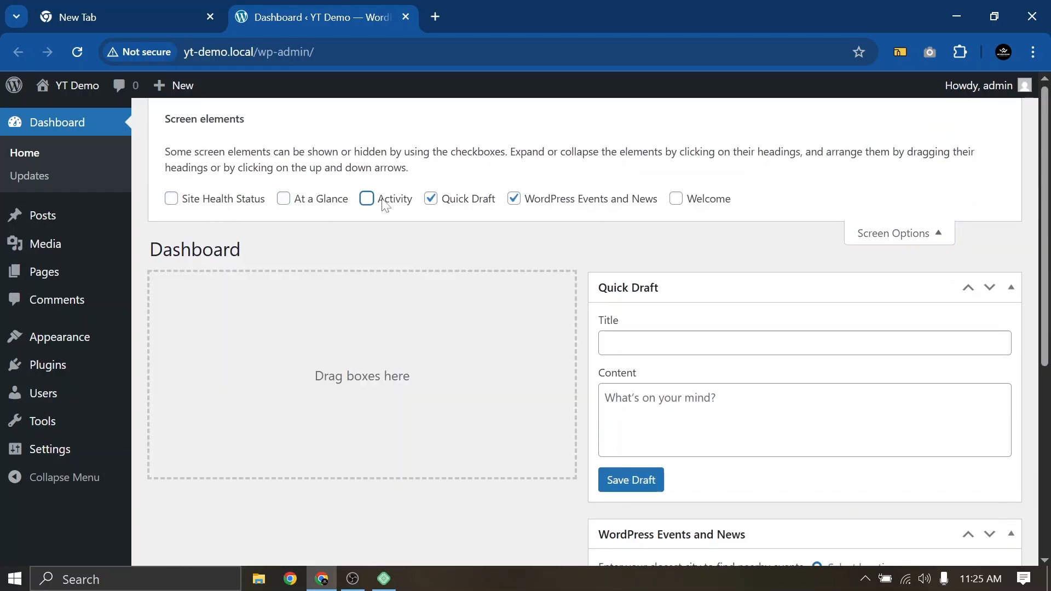
pyautogui.click(460, 202)
pyautogui.click(551, 202)
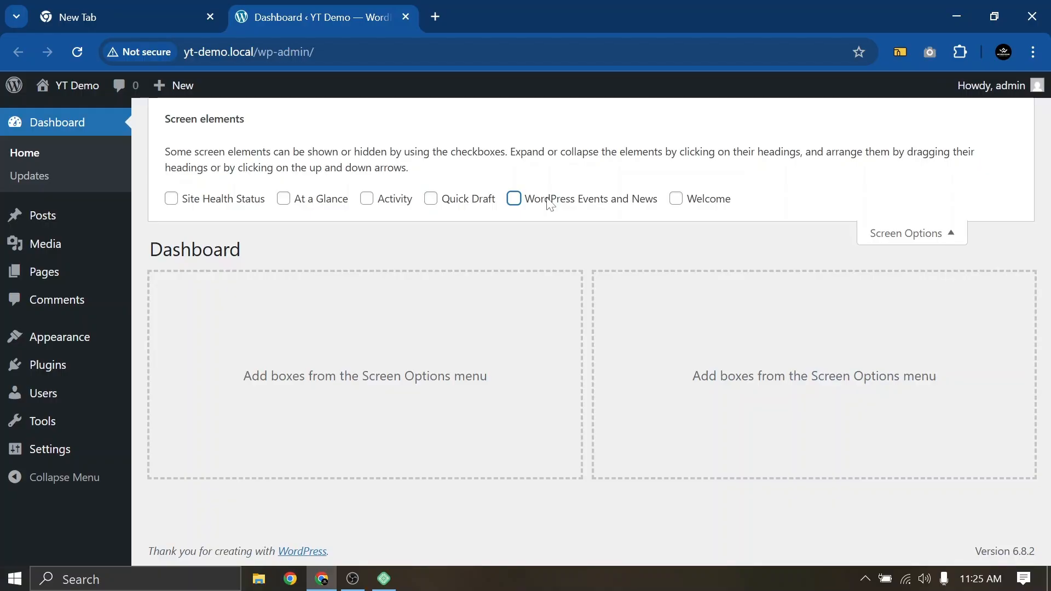
pyautogui.click(882, 235)
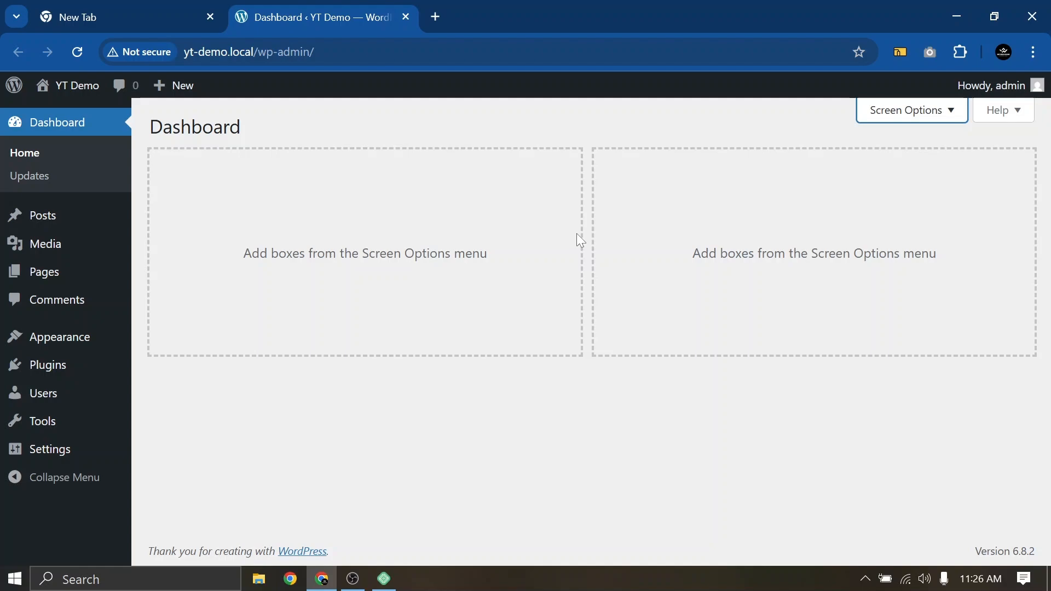
# Set Chrome's page zoom to 80% from the browser menu
pyautogui.click(1034, 52)
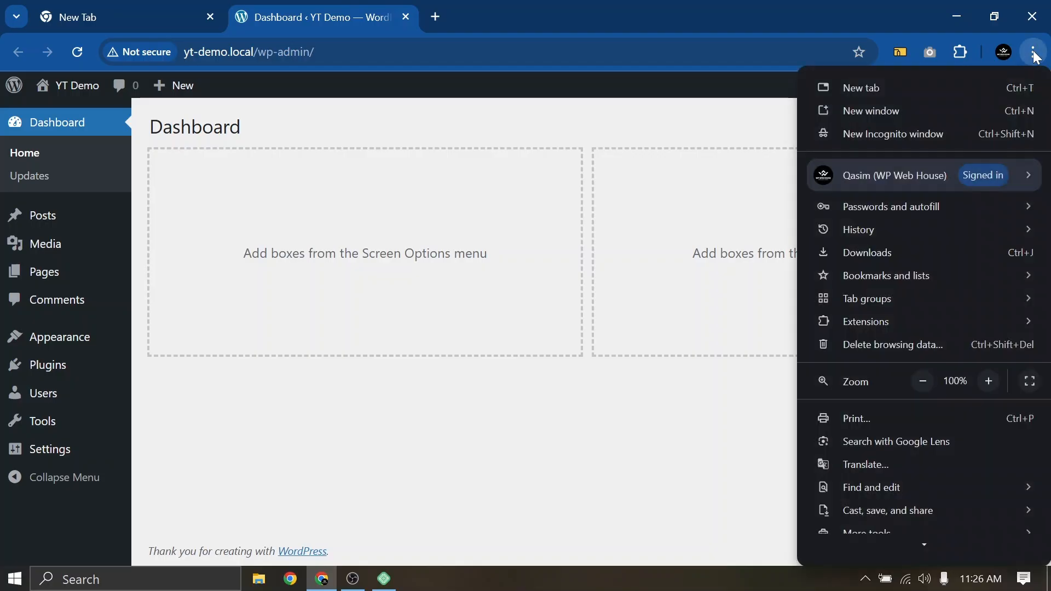
pyautogui.click(986, 386)
pyautogui.click(986, 386)
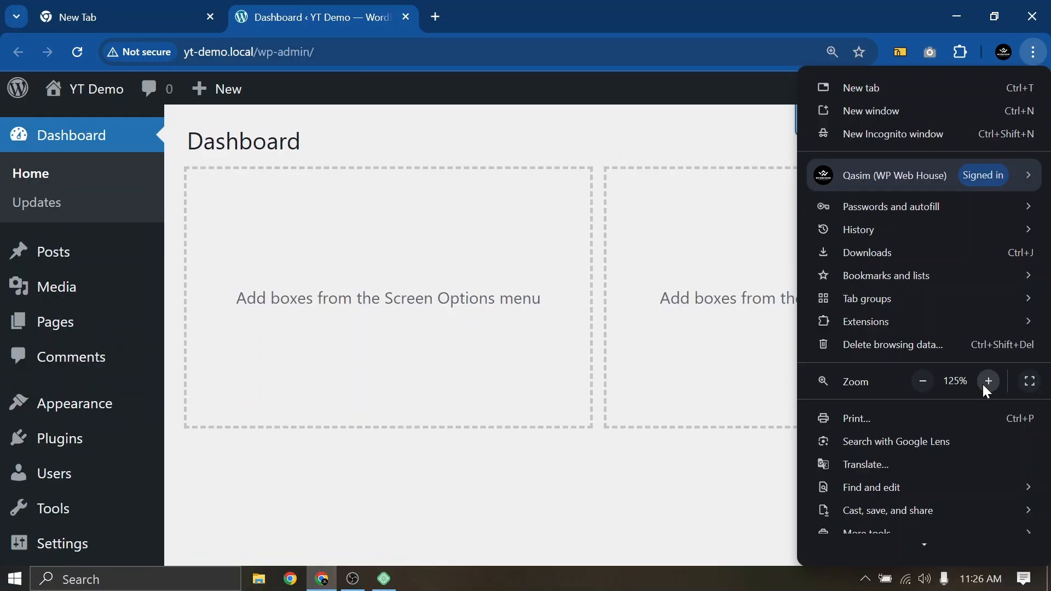
pyautogui.click(923, 383)
pyautogui.click(923, 383)
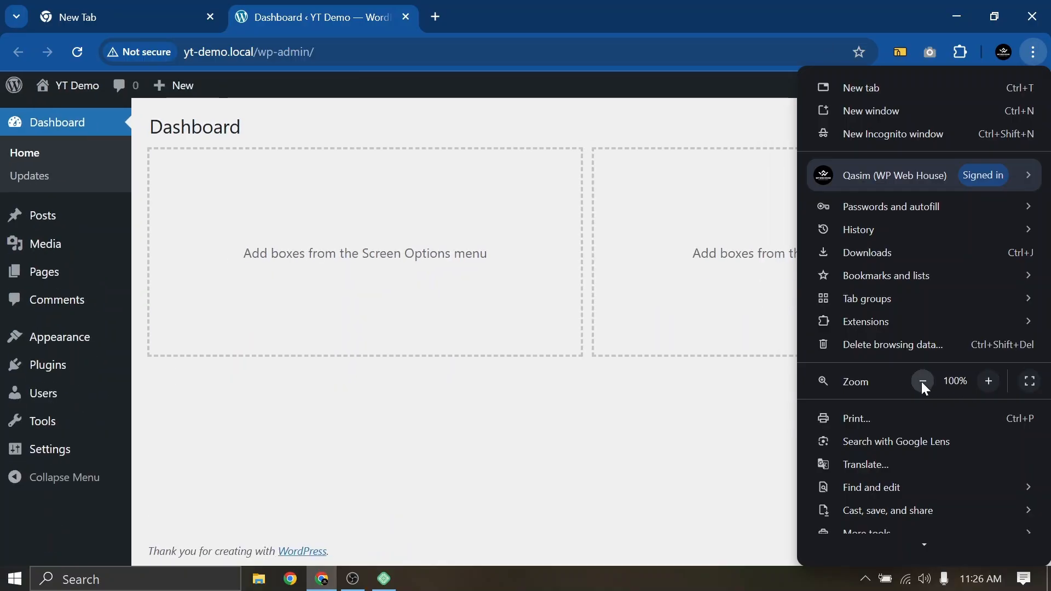
pyautogui.click(923, 384)
pyautogui.click(923, 383)
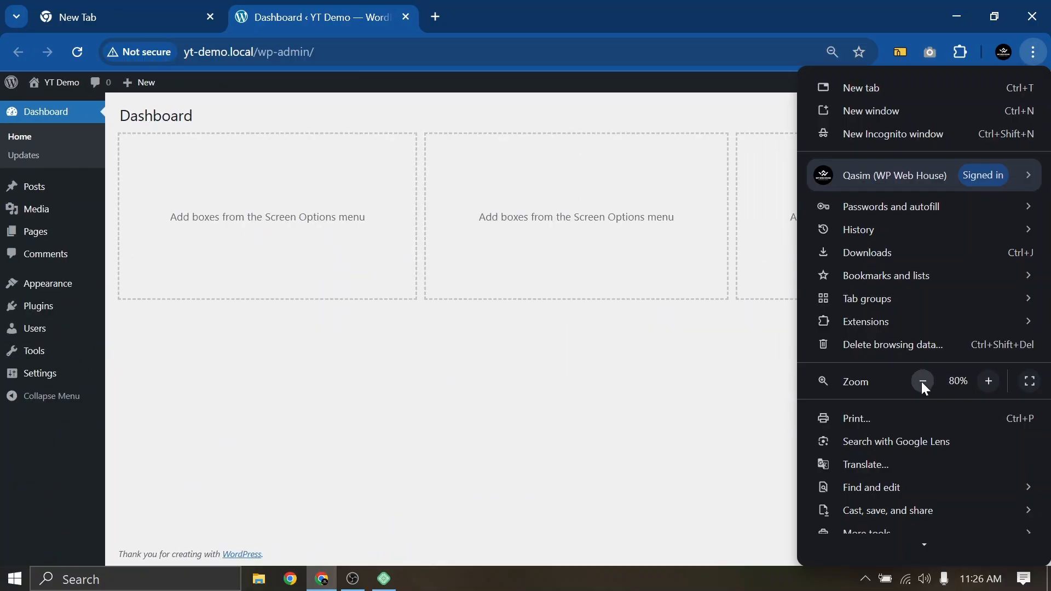
pyautogui.click(532, 349)
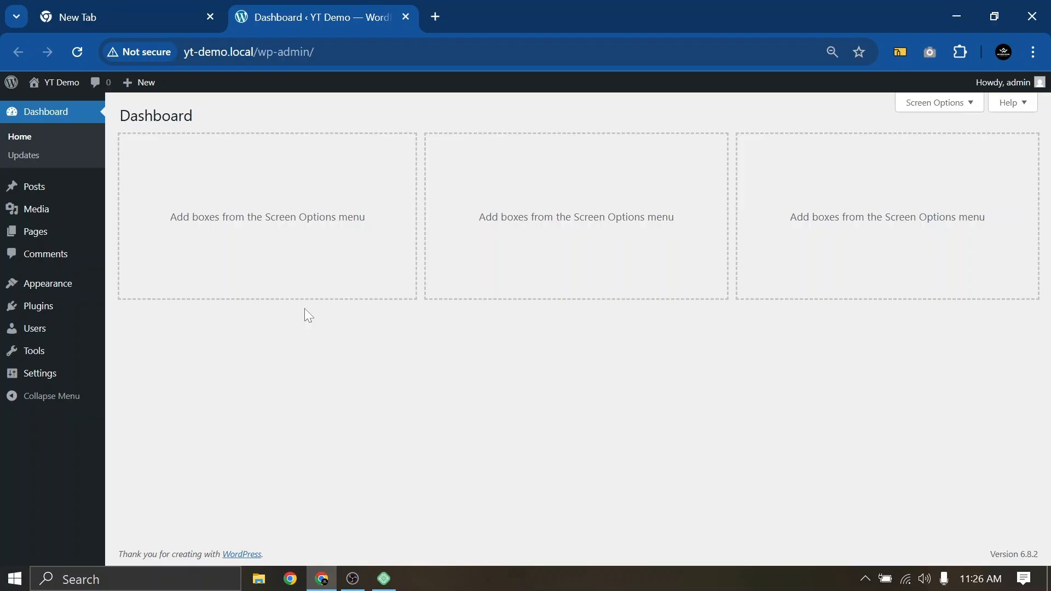
# Move the Hello world! post to the trash from All Posts
pyautogui.moveTo(34, 196)
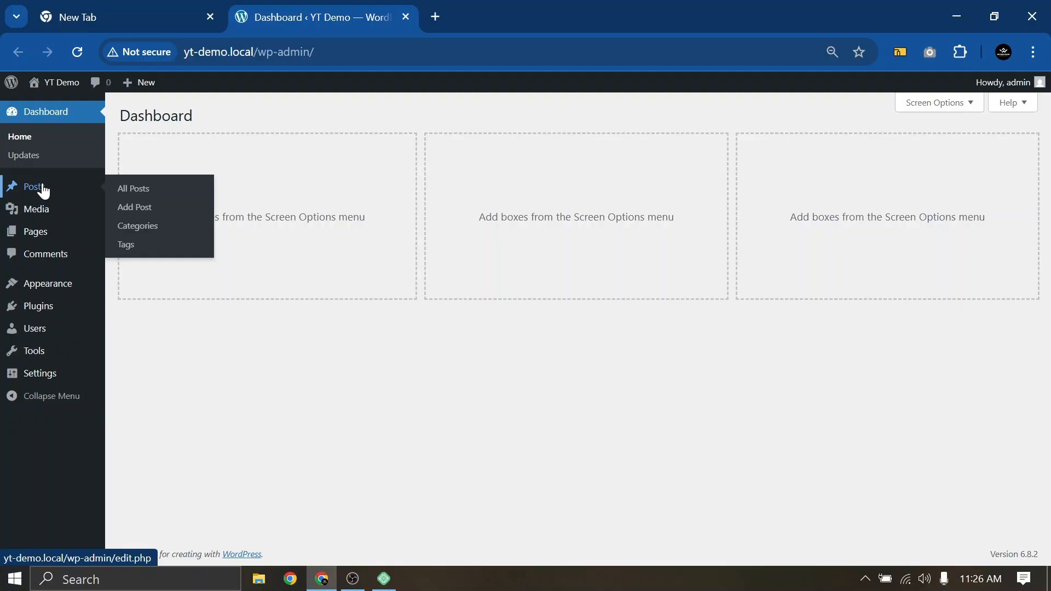
pyautogui.click(43, 191)
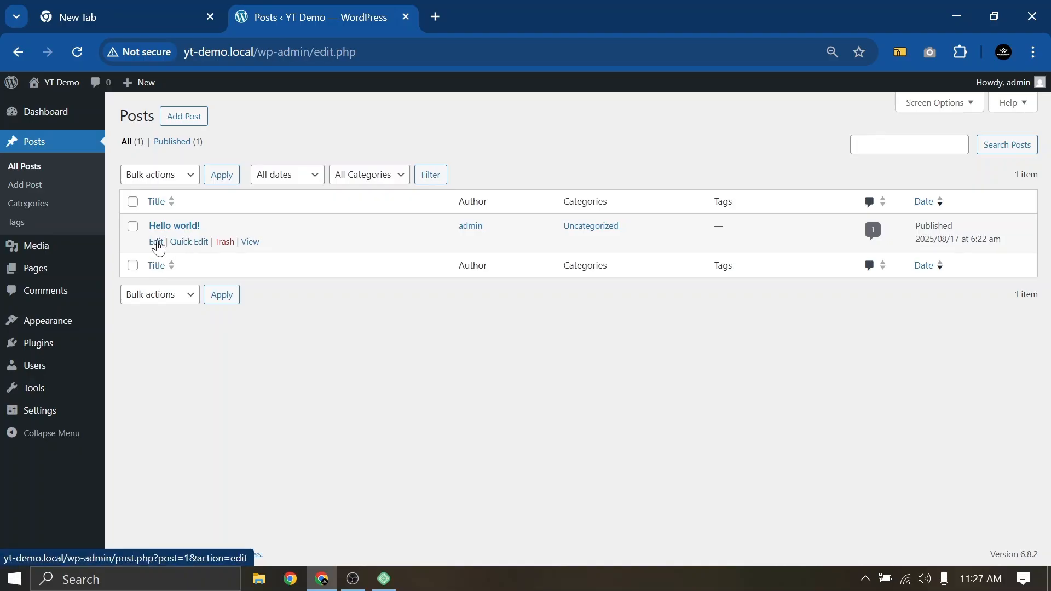
pyautogui.click(224, 245)
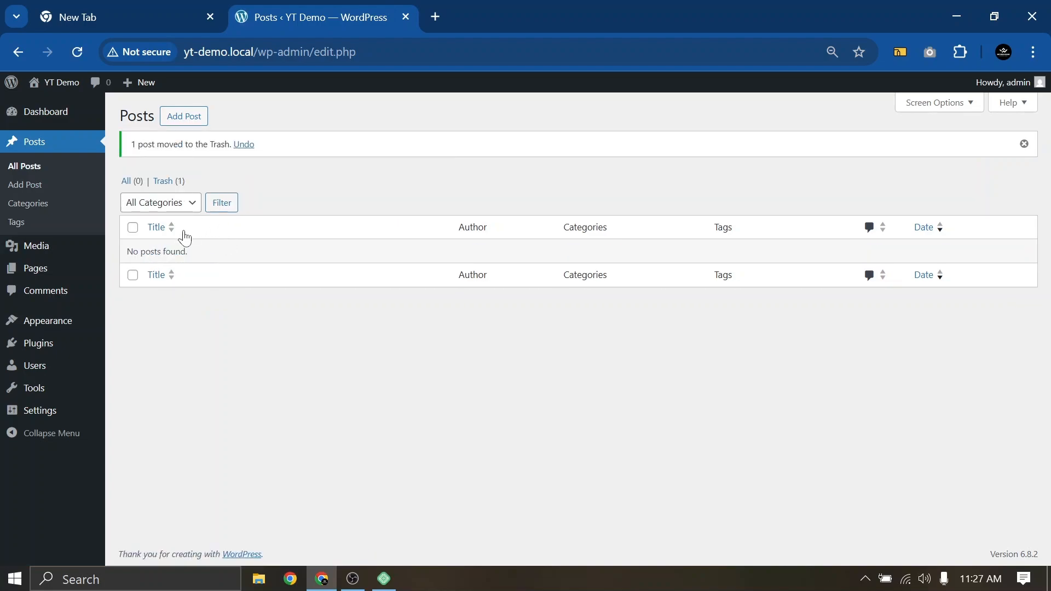
# Permanently delete Hello world! from the Trash using the Delete permanently bulk action
pyautogui.click(163, 182)
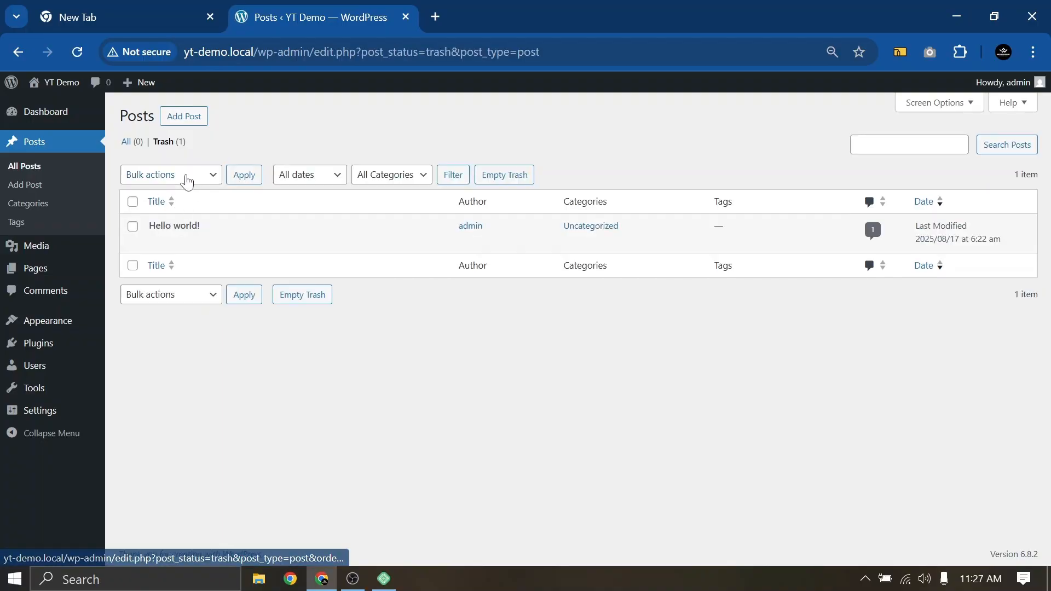
pyautogui.click(184, 177)
pyautogui.click(190, 350)
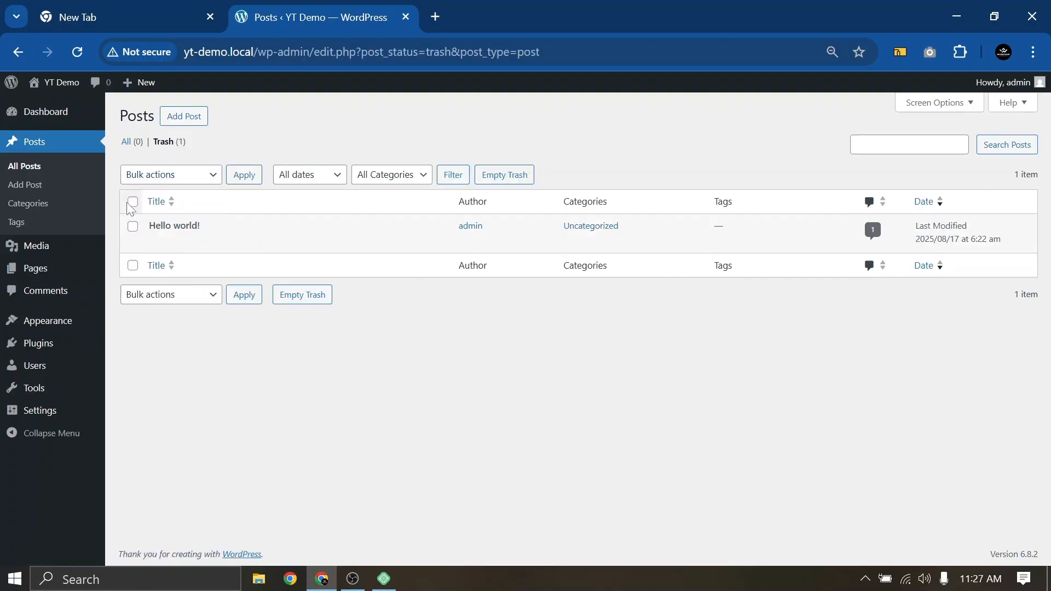
pyautogui.click(133, 227)
pyautogui.click(169, 174)
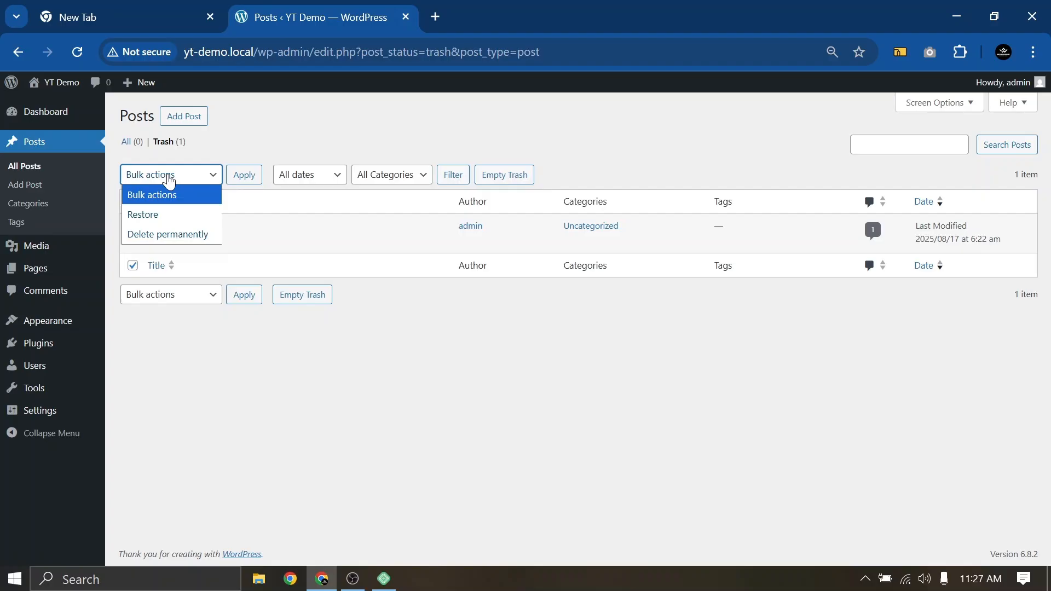
pyautogui.click(164, 234)
pyautogui.click(245, 175)
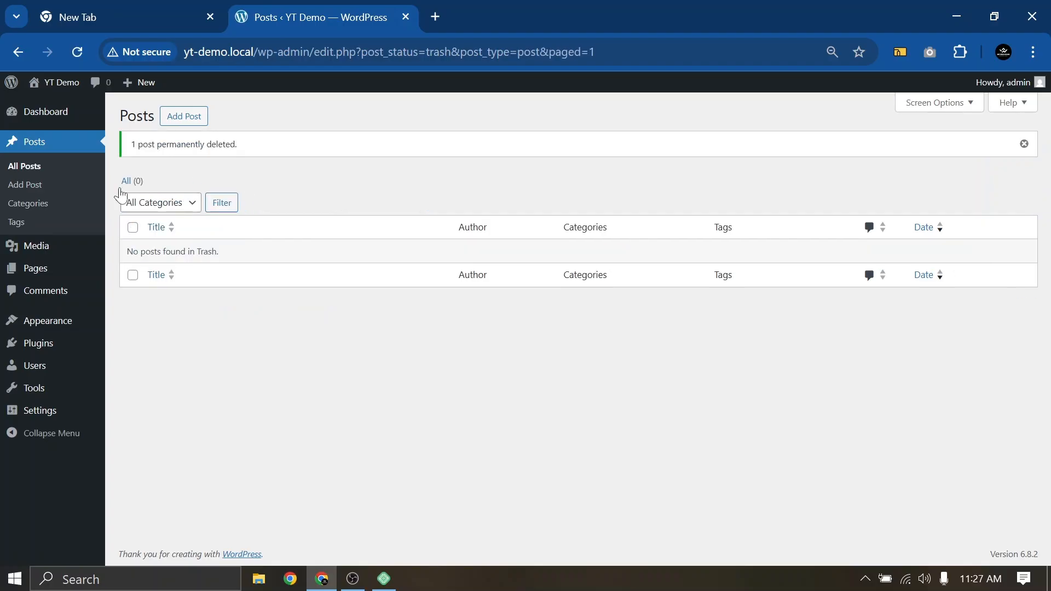
pyautogui.click(61, 146)
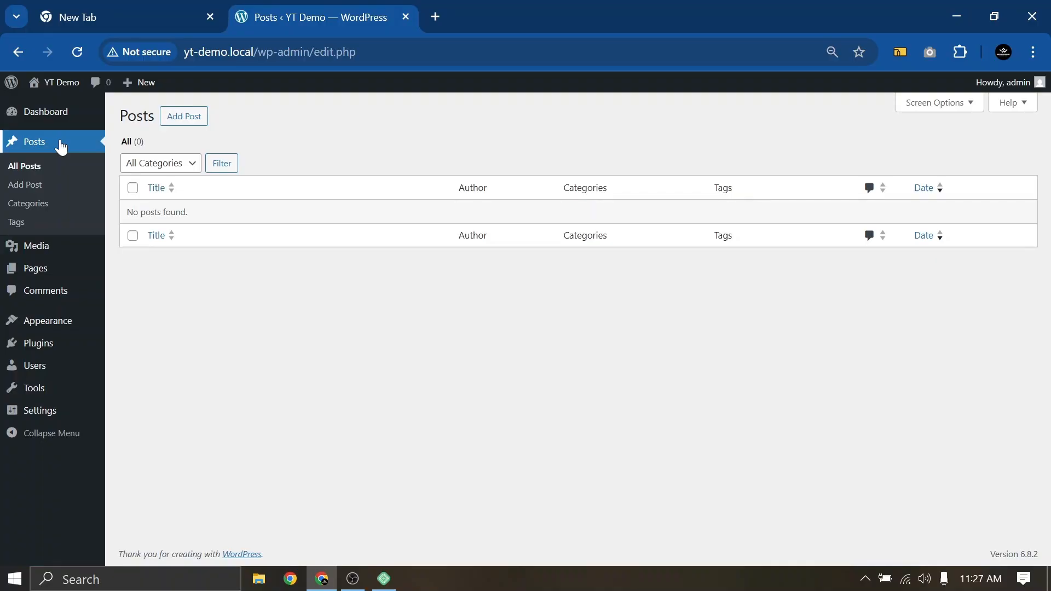
# Check the empty Media Library, then go to the Pages list
pyautogui.click(38, 245)
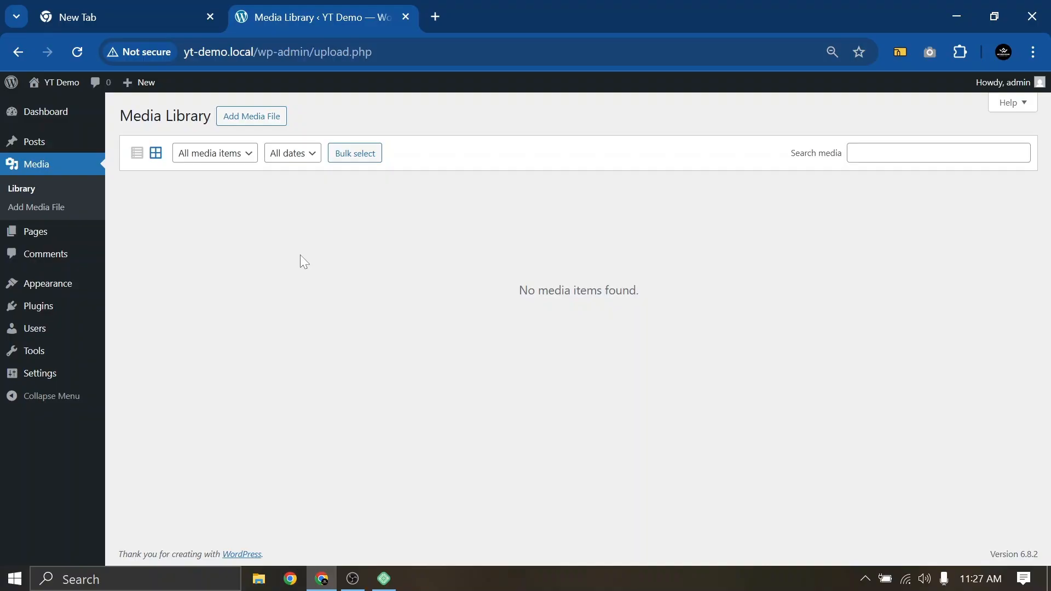
pyautogui.click(39, 234)
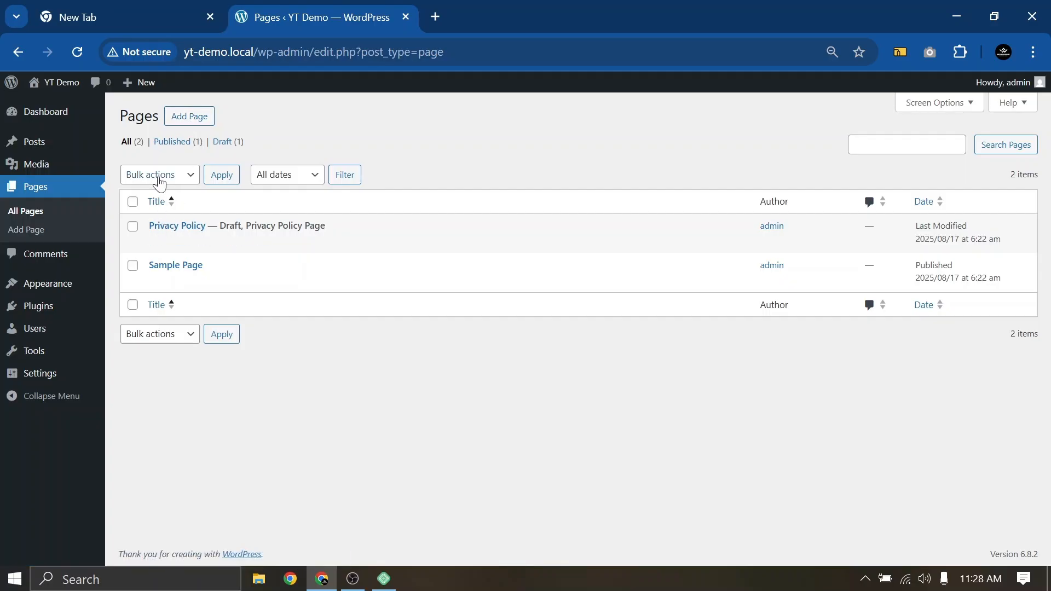
# Move both Privacy Policy and Sample Page to the trash with a bulk action
pyautogui.click(132, 204)
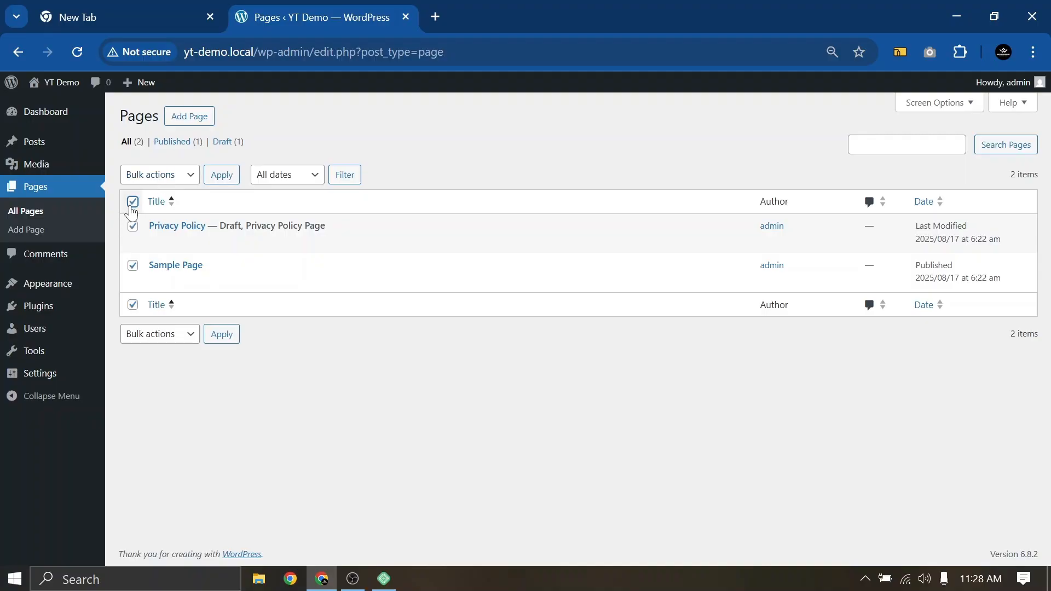
pyautogui.click(148, 175)
pyautogui.click(164, 232)
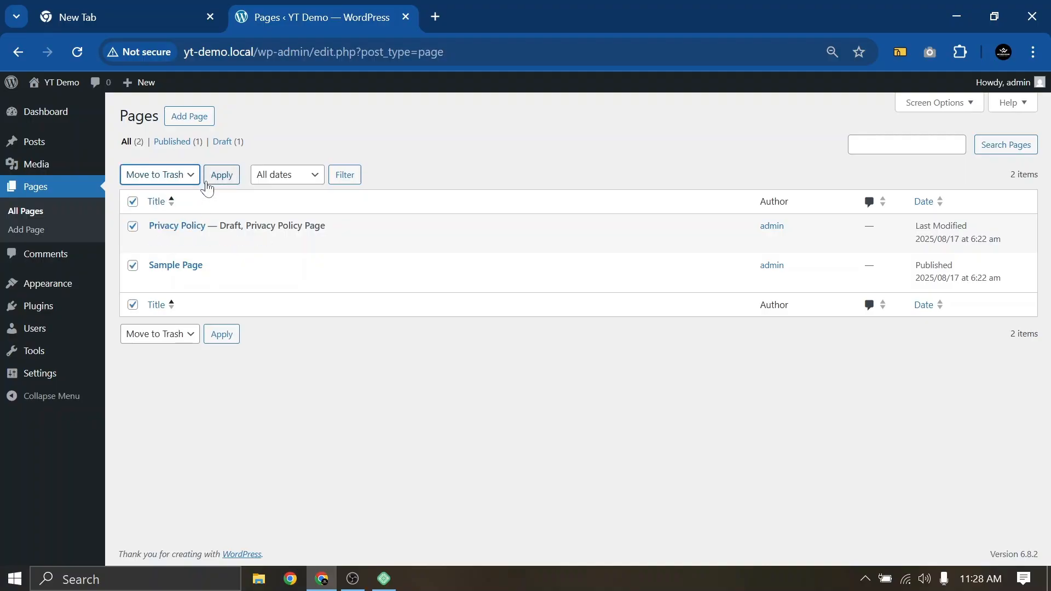
pyautogui.click(219, 175)
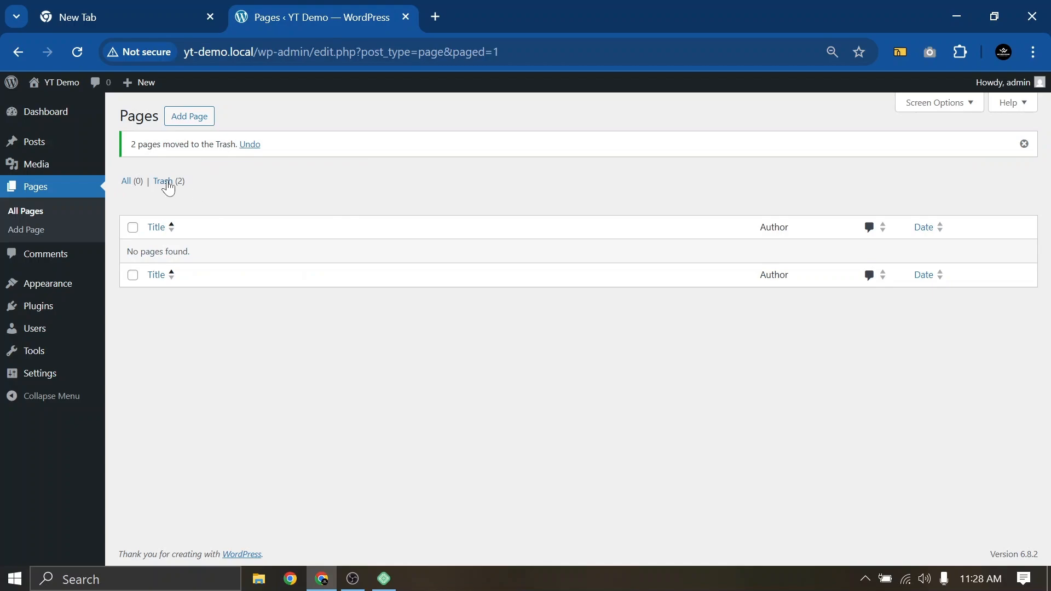
# Permanently delete both trashed pages and dismiss the deletion notice
pyautogui.click(168, 183)
pyautogui.click(133, 202)
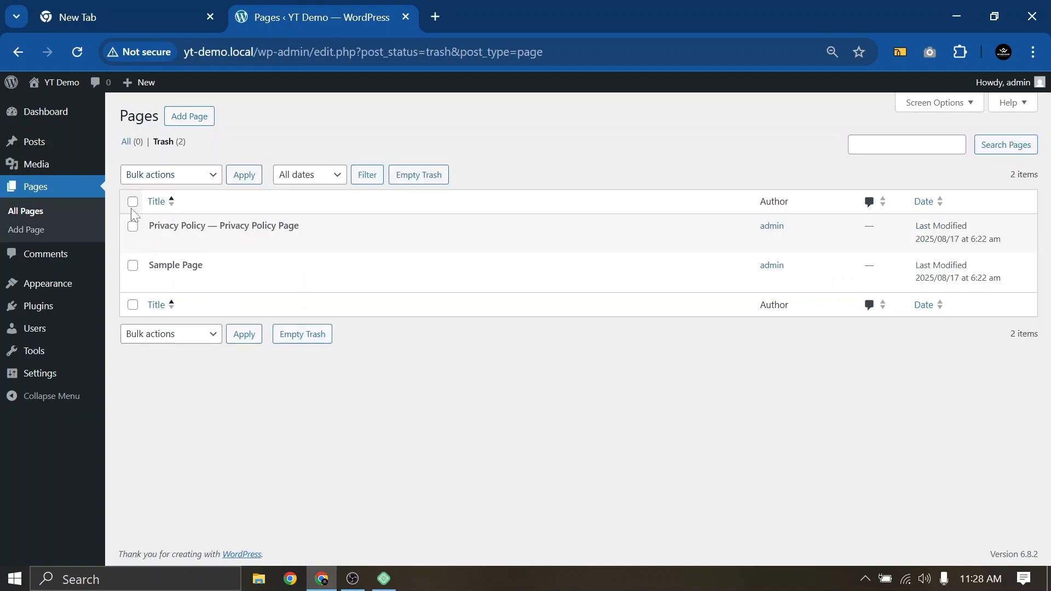
pyautogui.click(167, 176)
pyautogui.click(181, 234)
pyautogui.click(239, 176)
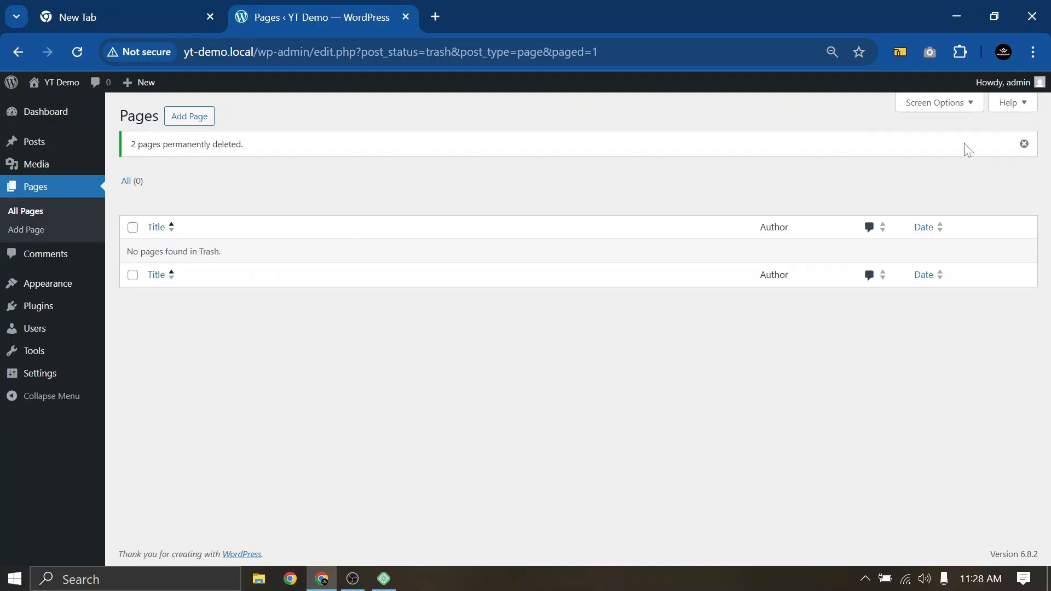
pyautogui.click(1027, 148)
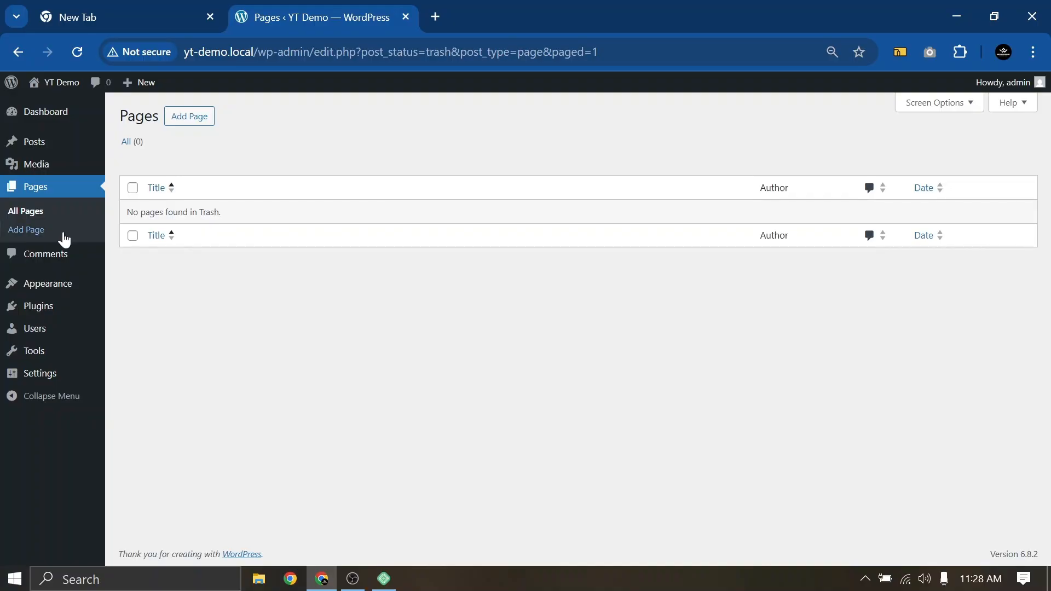
# Pass through Comments, then open Appearance to see the three installed themes
pyautogui.click(37, 254)
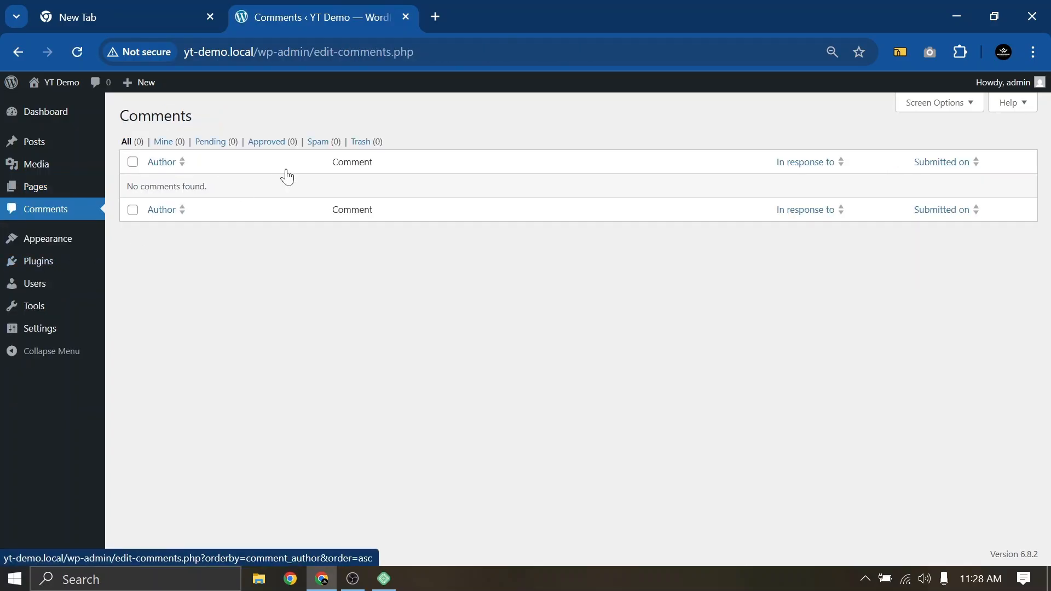
pyautogui.click(48, 248)
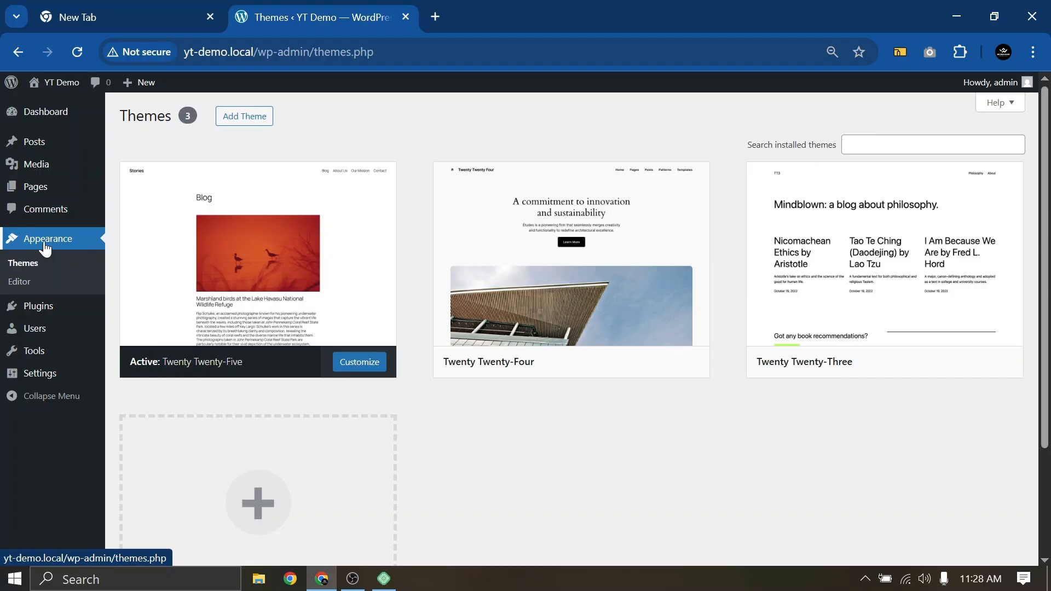
# Close the empty New Tab and delete the Twenty Twenty-Three theme
pyautogui.click(94, 12)
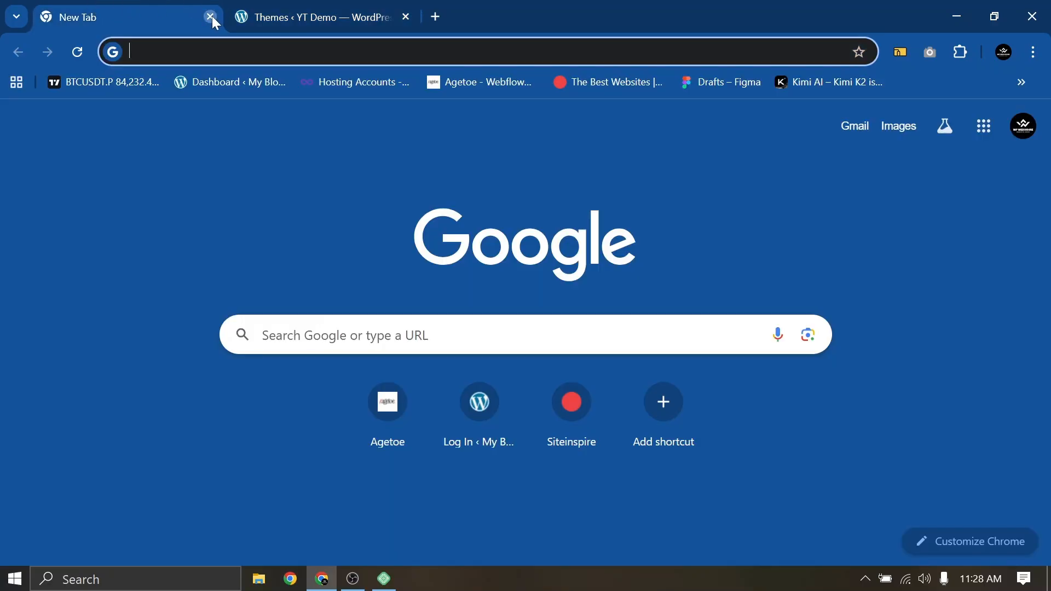
pyautogui.click(210, 16)
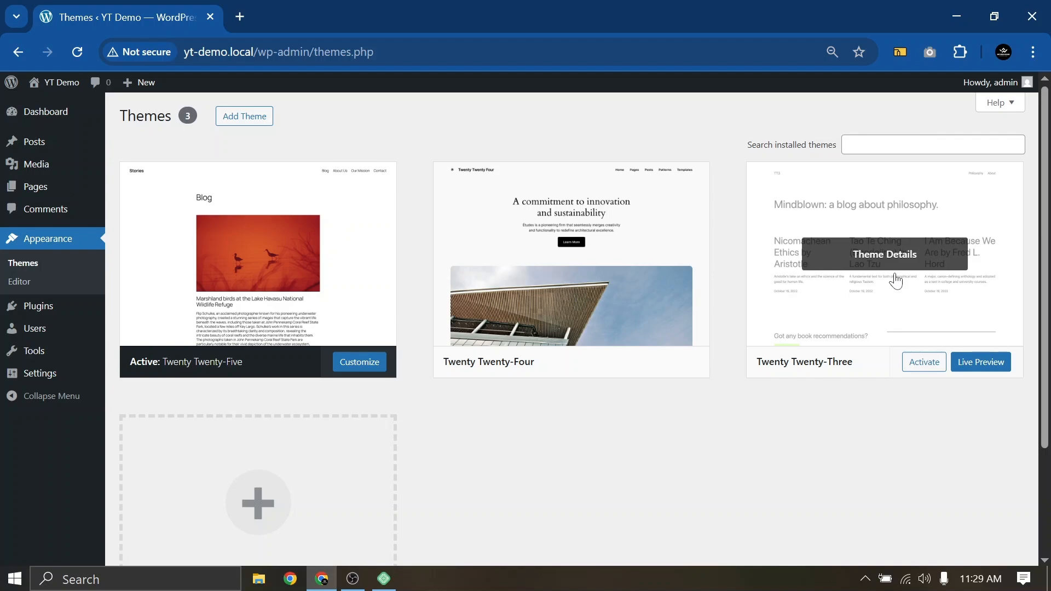
pyautogui.click(895, 281)
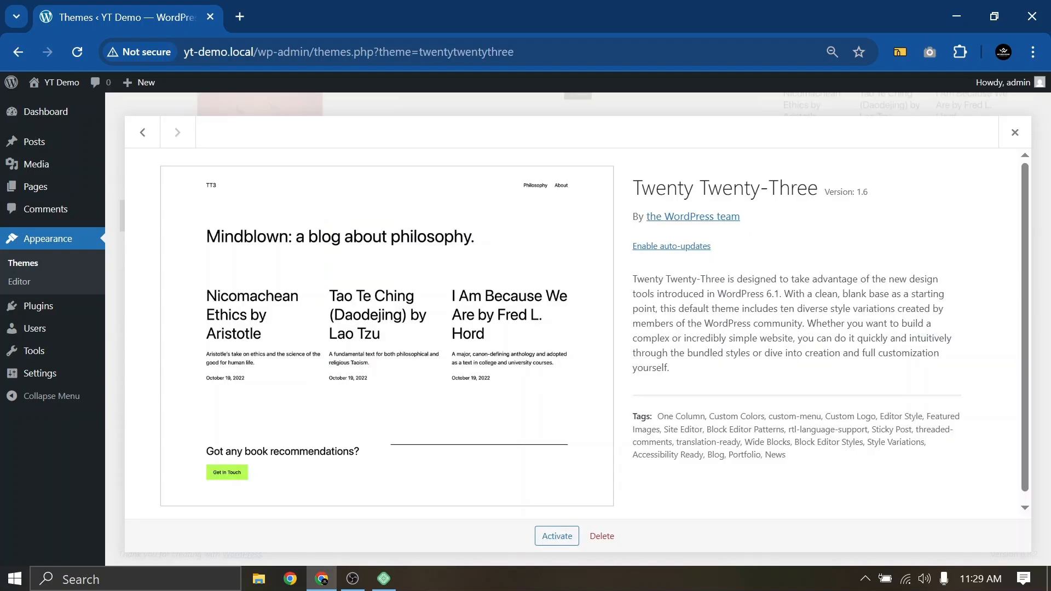
pyautogui.click(602, 536)
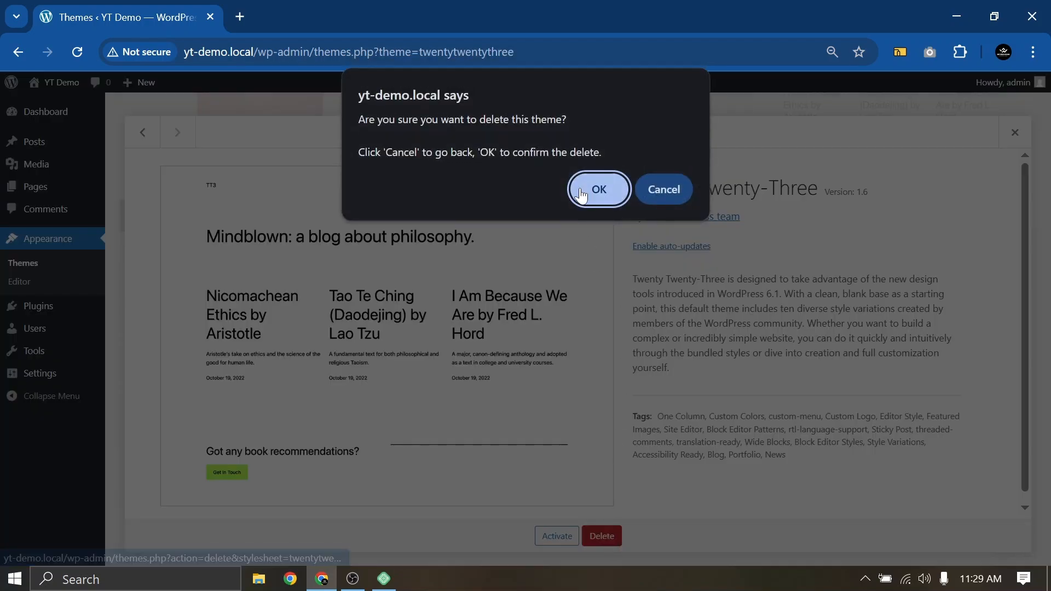
pyautogui.click(599, 189)
# Delete the Twenty Twenty-Four theme and view the Twenty Twenty-Five theme details
pyautogui.click(558, 303)
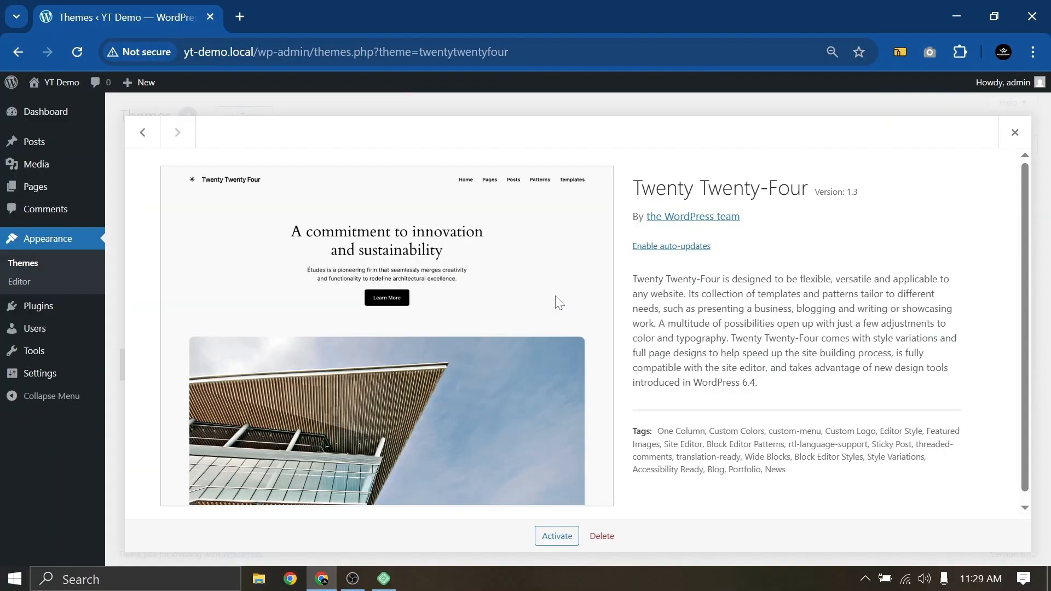
pyautogui.click(602, 536)
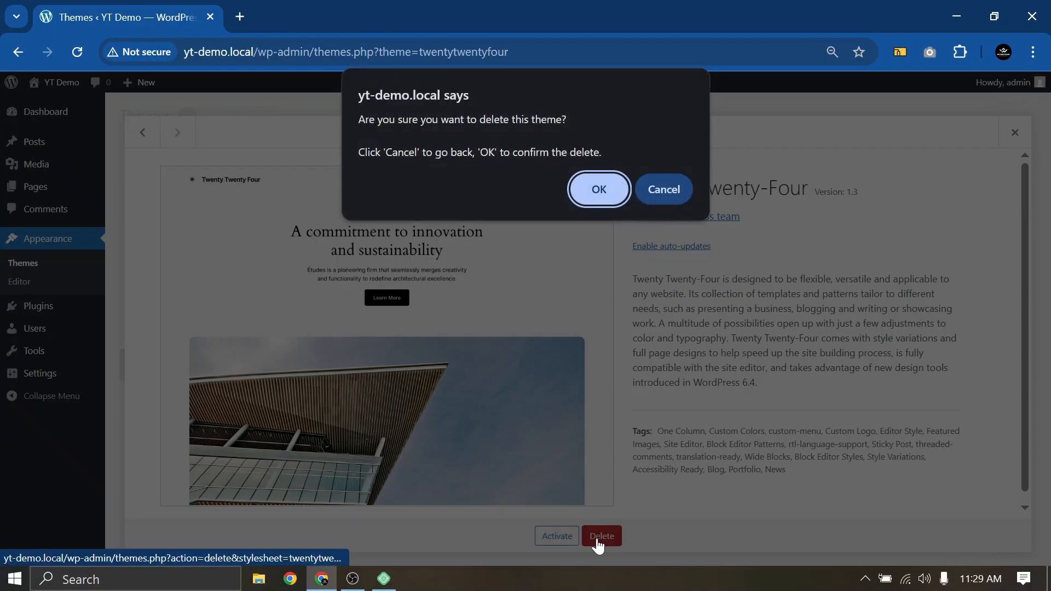
pyautogui.click(593, 189)
pyautogui.click(343, 284)
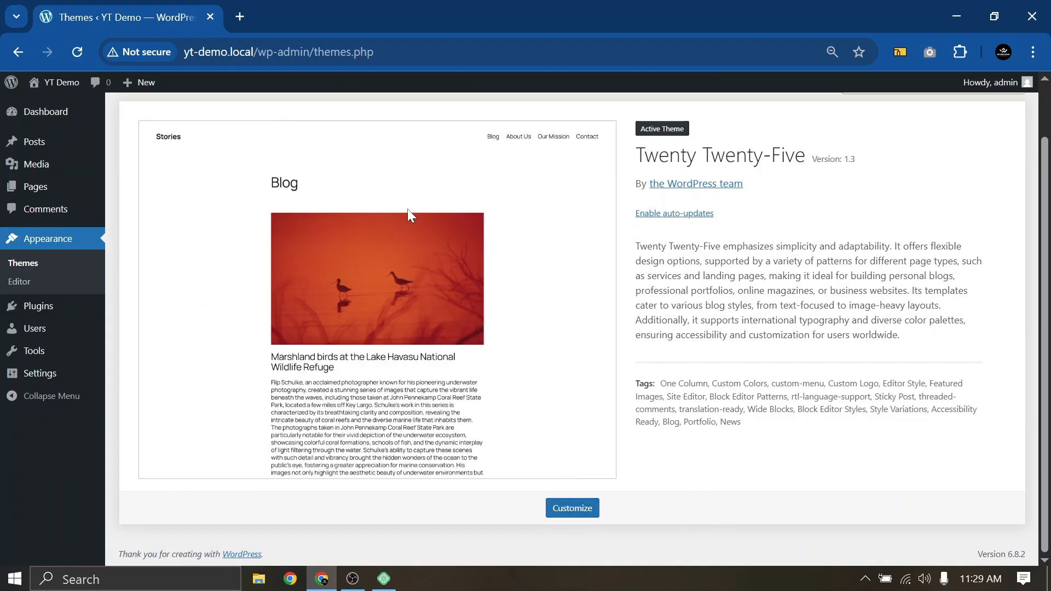
pyautogui.moveTo(633, 134); pyautogui.dragTo(697, 136)
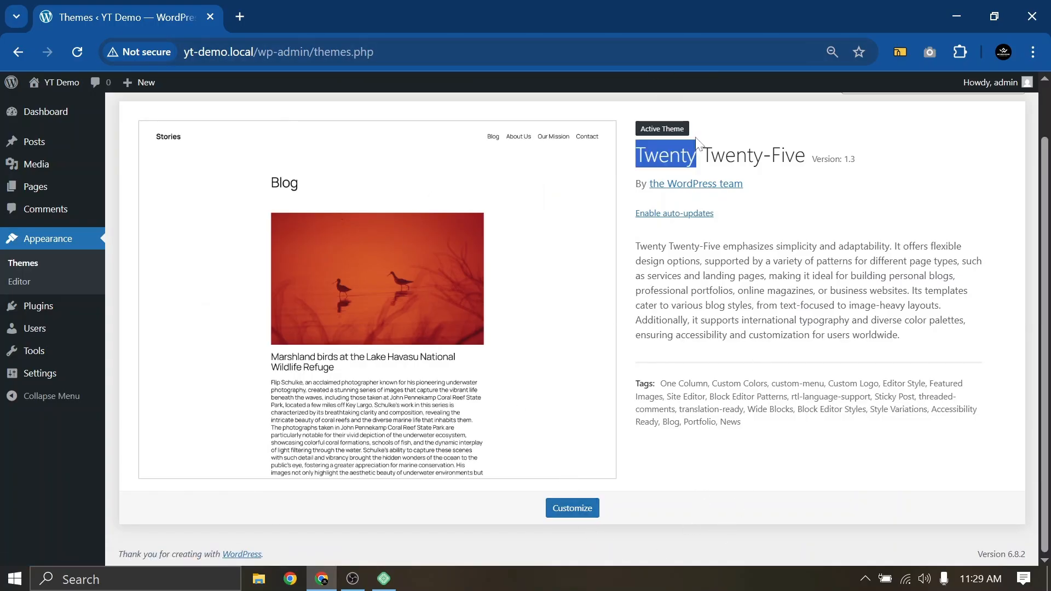
pyautogui.click(703, 135)
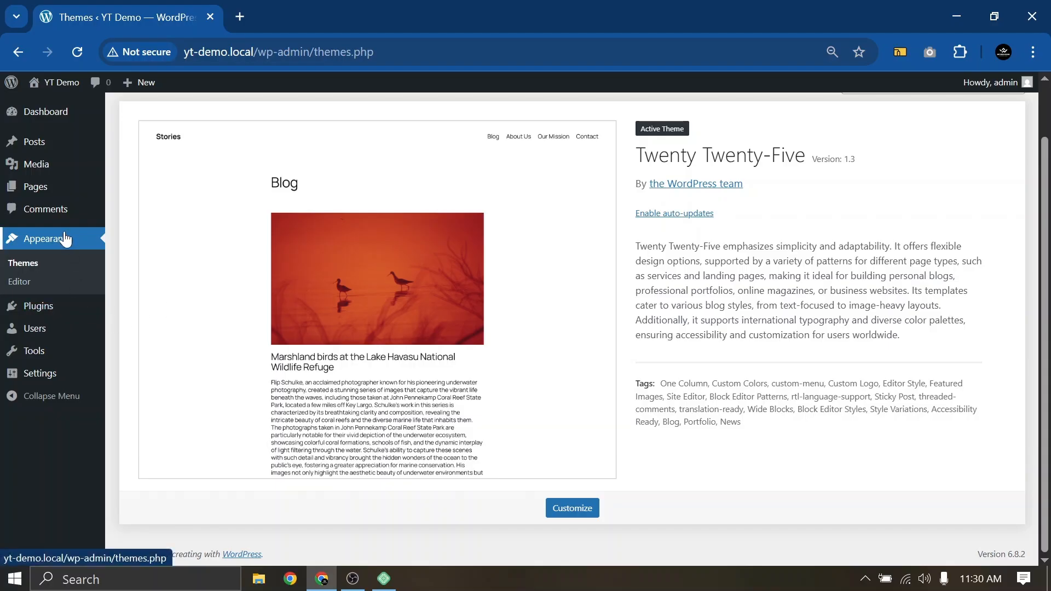
pyautogui.moveTo(50, 309)
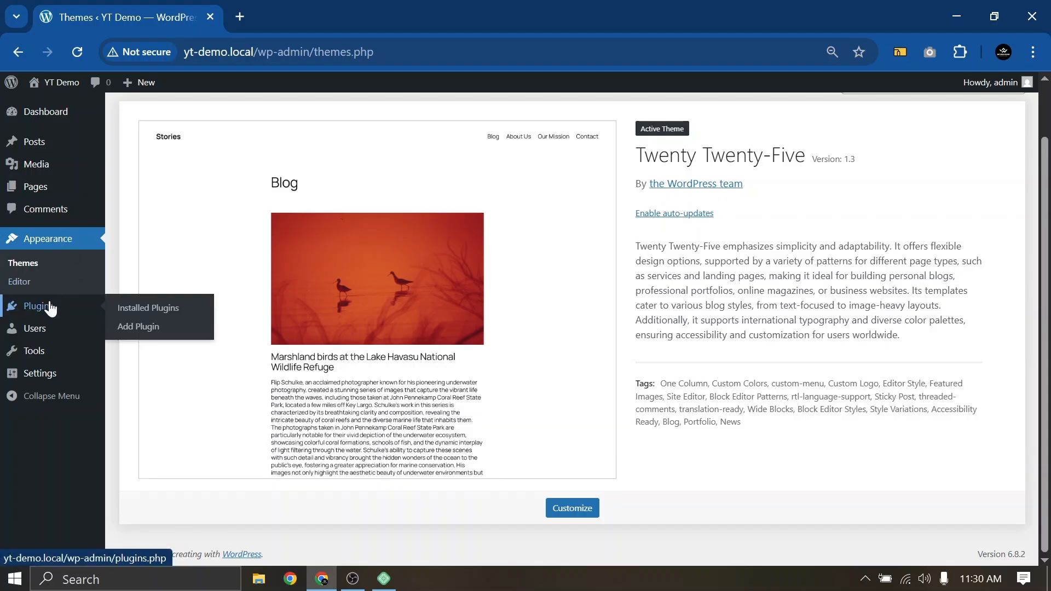
pyautogui.moveTo(48, 381)
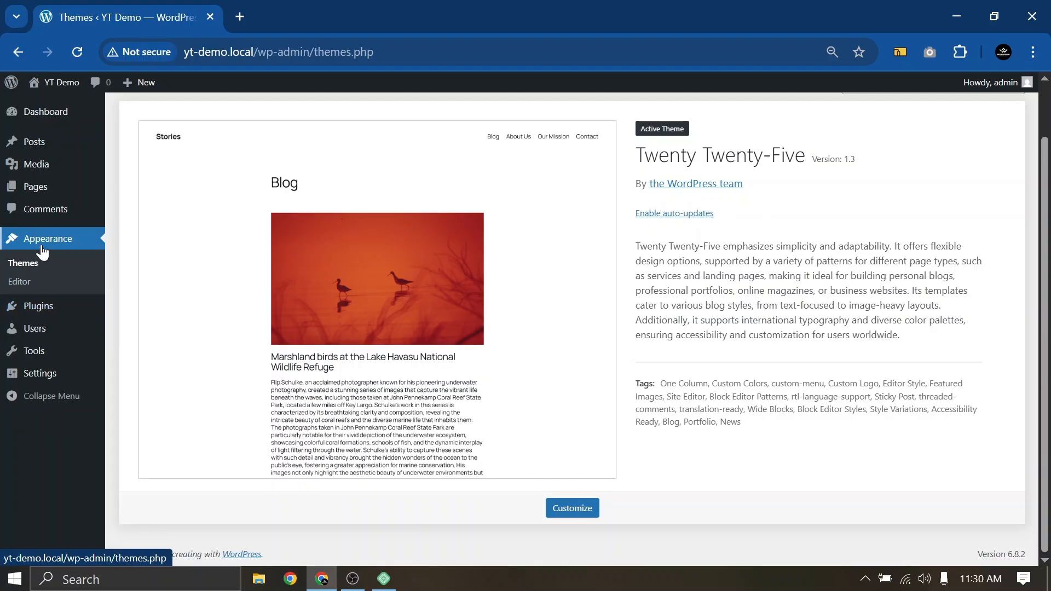
# Scroll back up to the top of the empty Dashboard
pyautogui.scroll(1, 257, 266)
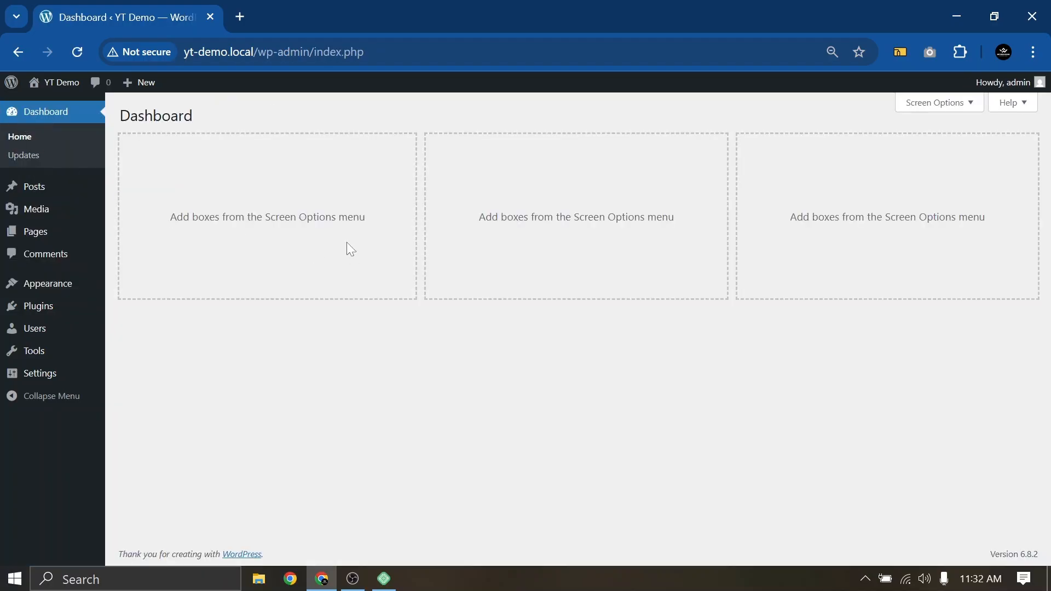
# Open Appearance > Themes, where Twenty Twenty-Five is the only installed theme
pyautogui.moveTo(45, 294)
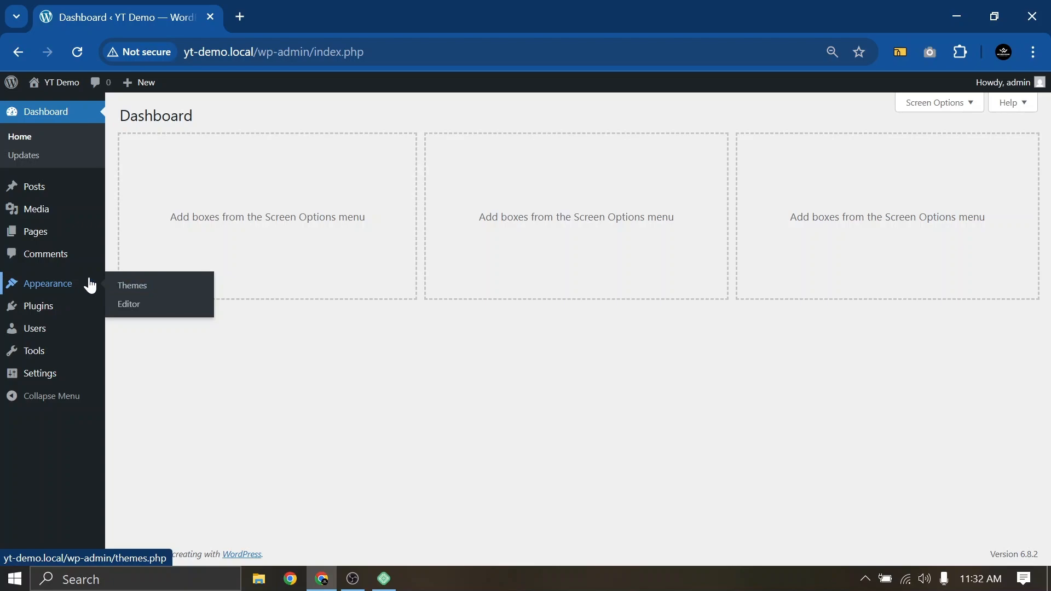
pyautogui.click(130, 284)
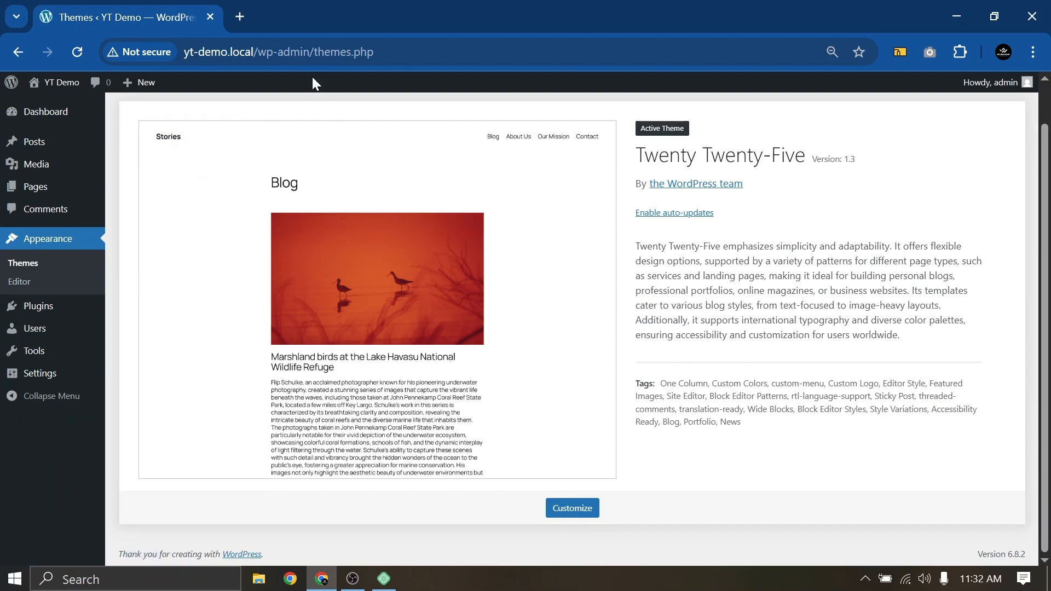
pyautogui.scroll(1, 380, 227)
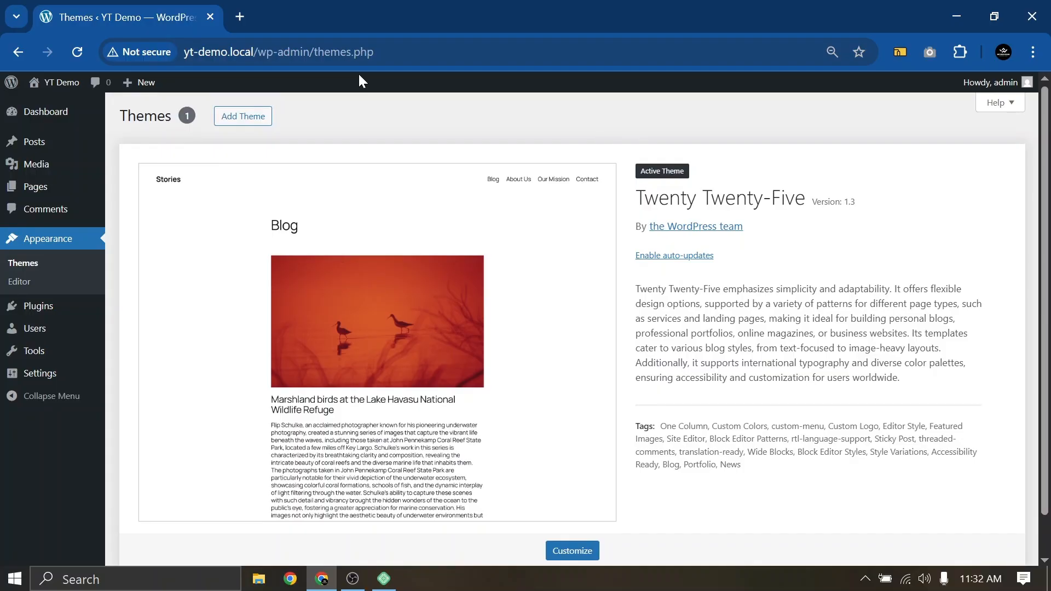
# Open Add Theme to browse popular themes and focus the Search Themes box
pyautogui.click(241, 125)
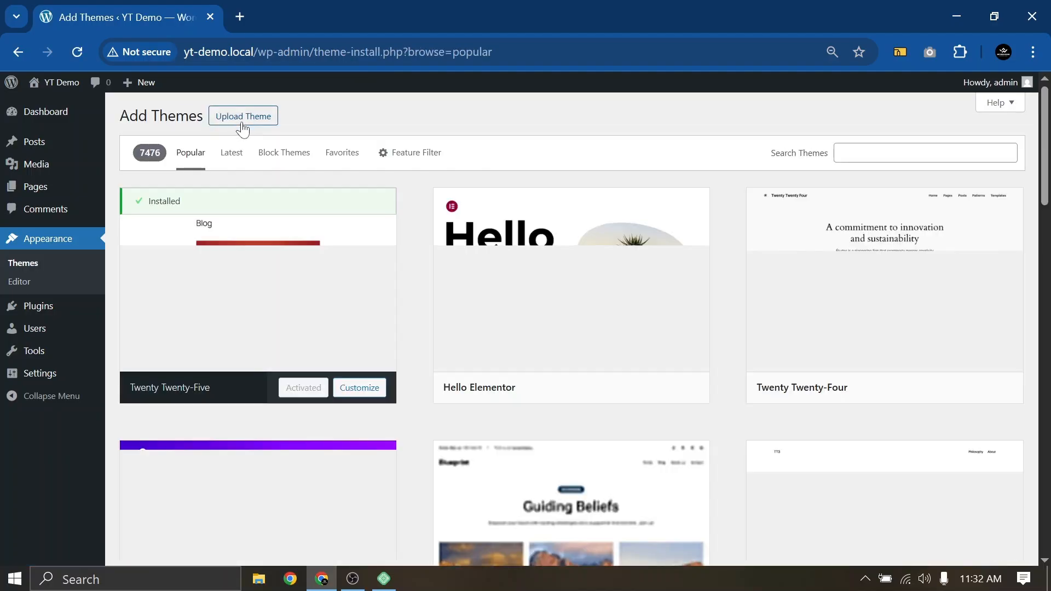
pyautogui.moveTo(491, 397)
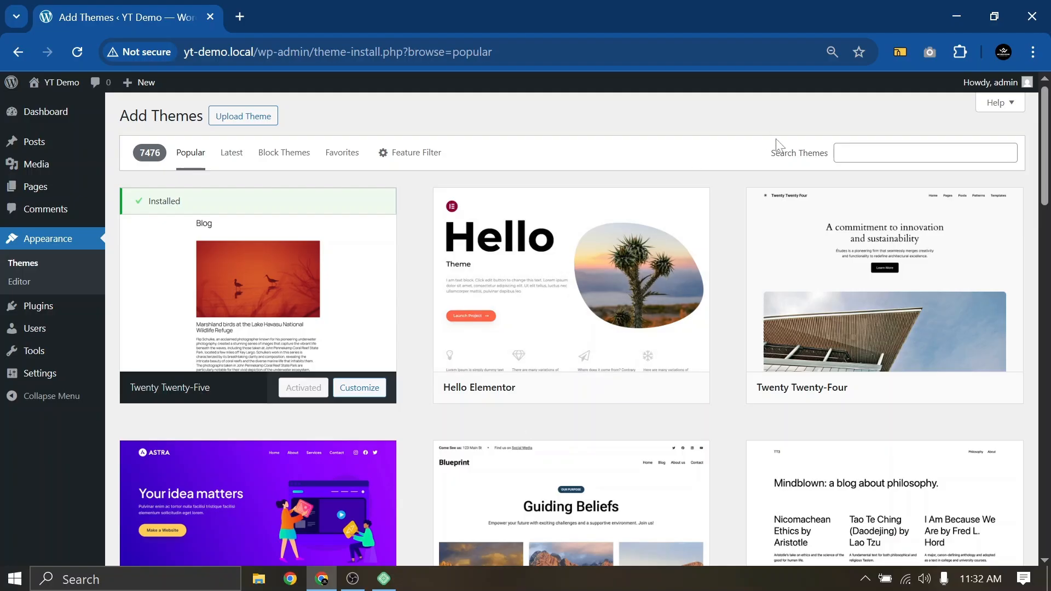
pyautogui.click(898, 153)
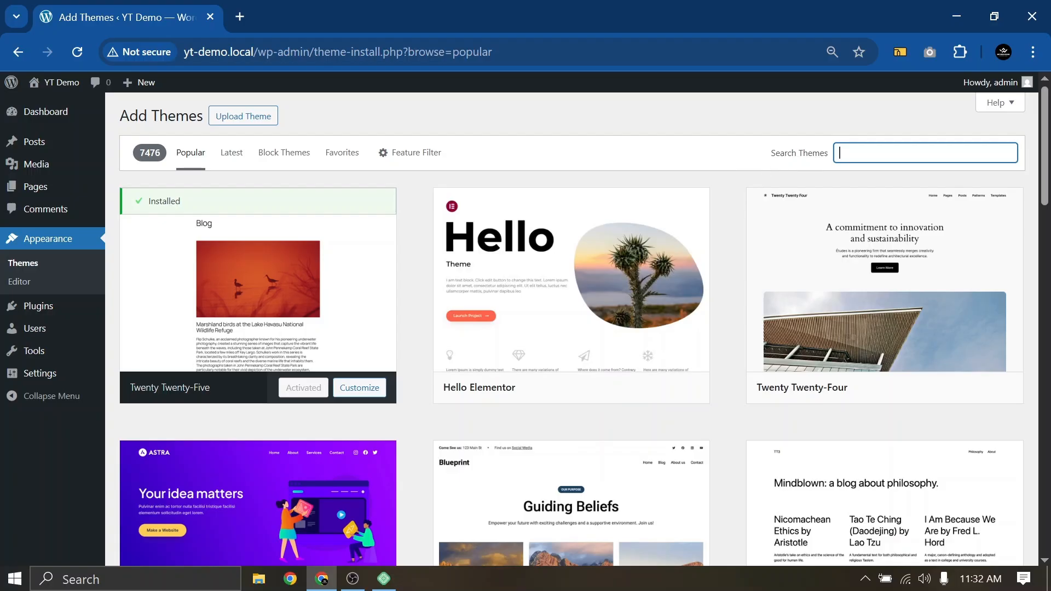
pyautogui.moveTo(448, 263)
# Install the Hello Elementor theme and activate it
pyautogui.moveTo(540, 314)
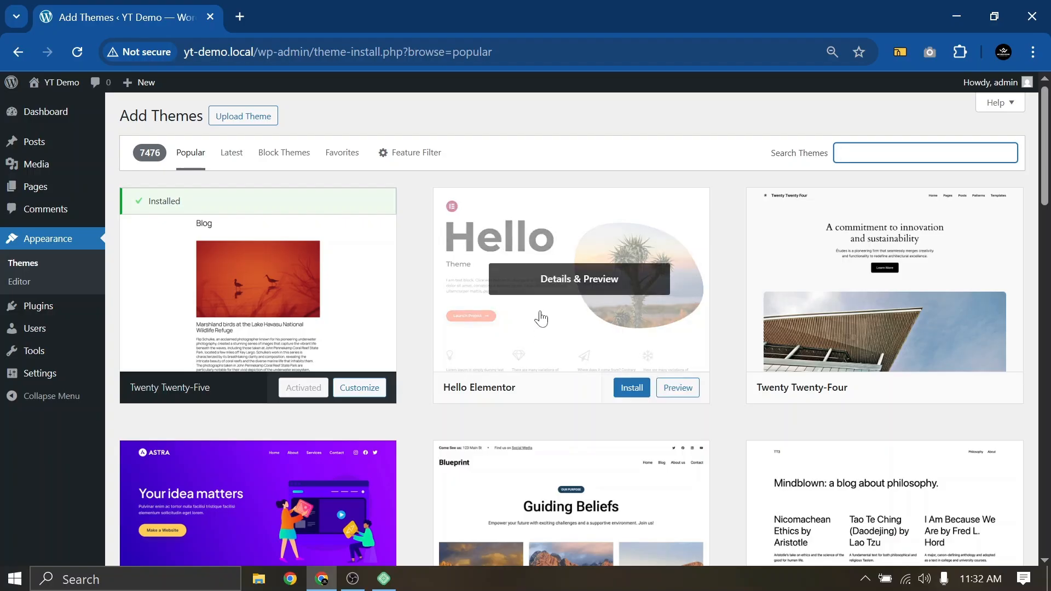
pyautogui.click(631, 388)
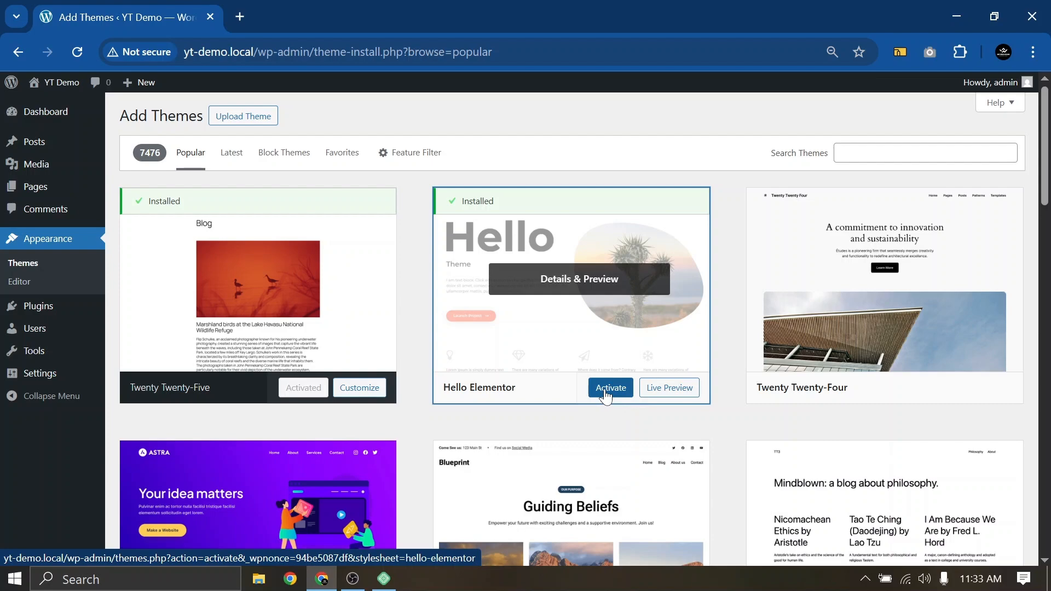
pyautogui.click(607, 393)
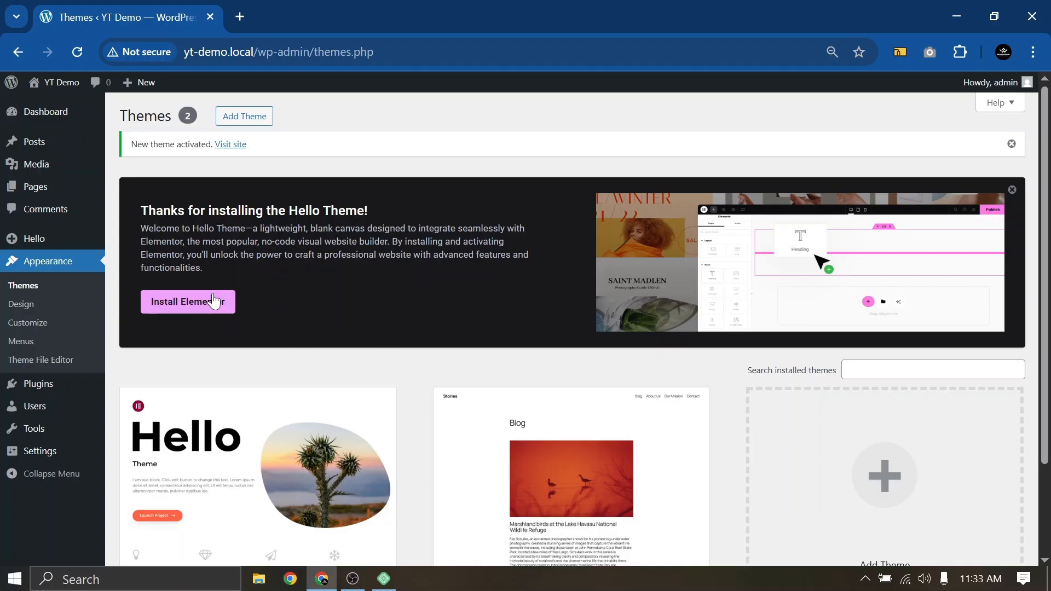
# Dismiss the Hello Theme welcome banner and the activation notice on the Themes page
pyautogui.click(213, 304)
pyautogui.click(1012, 192)
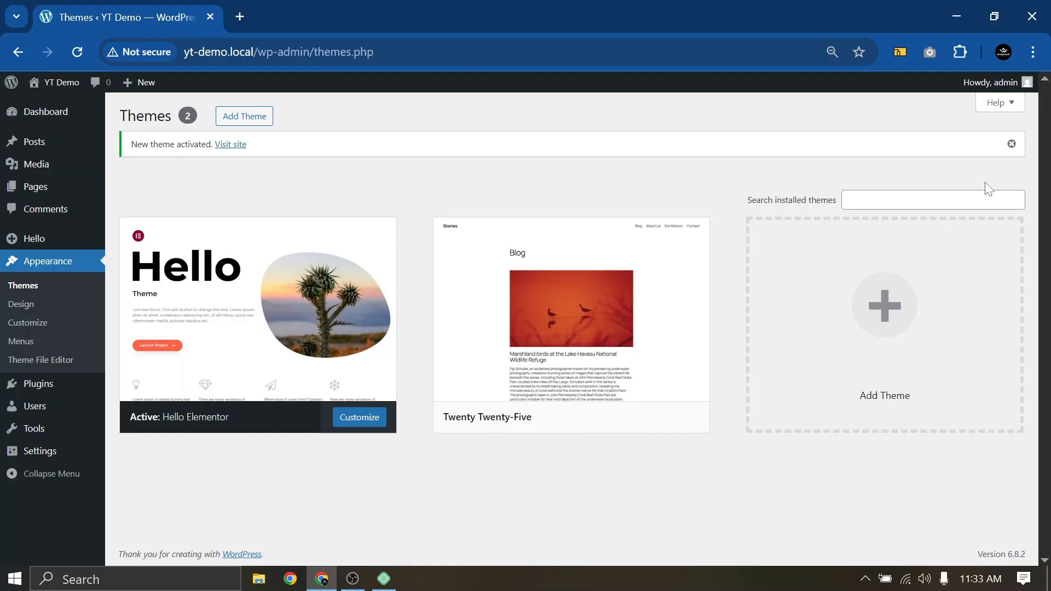
pyautogui.click(1012, 147)
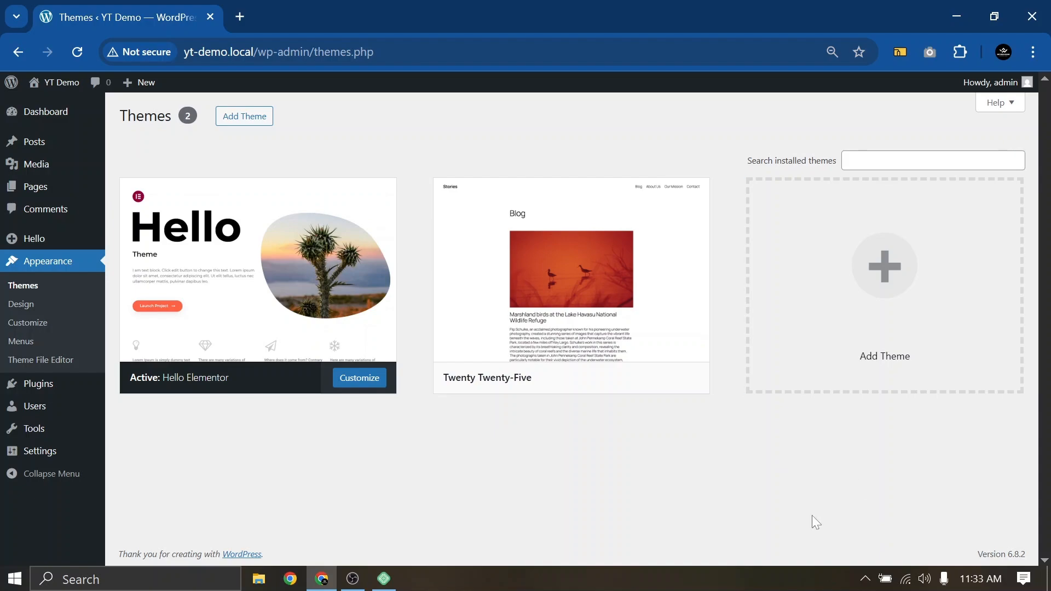
pyautogui.moveTo(523, 386)
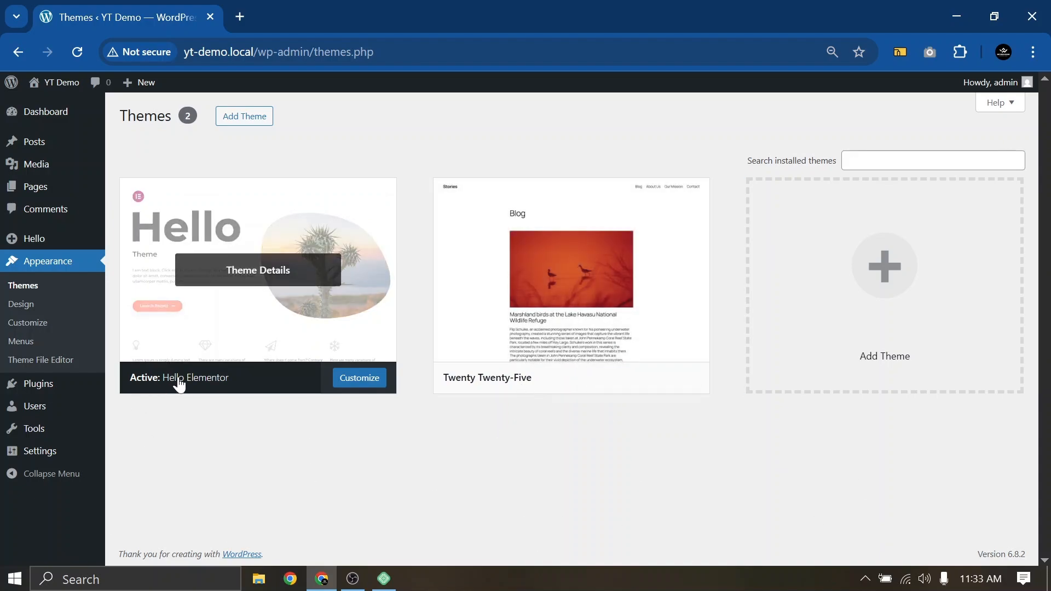
# Delete the Twenty Twenty-Five theme, leaving Hello Elementor as the only theme
pyautogui.click(569, 320)
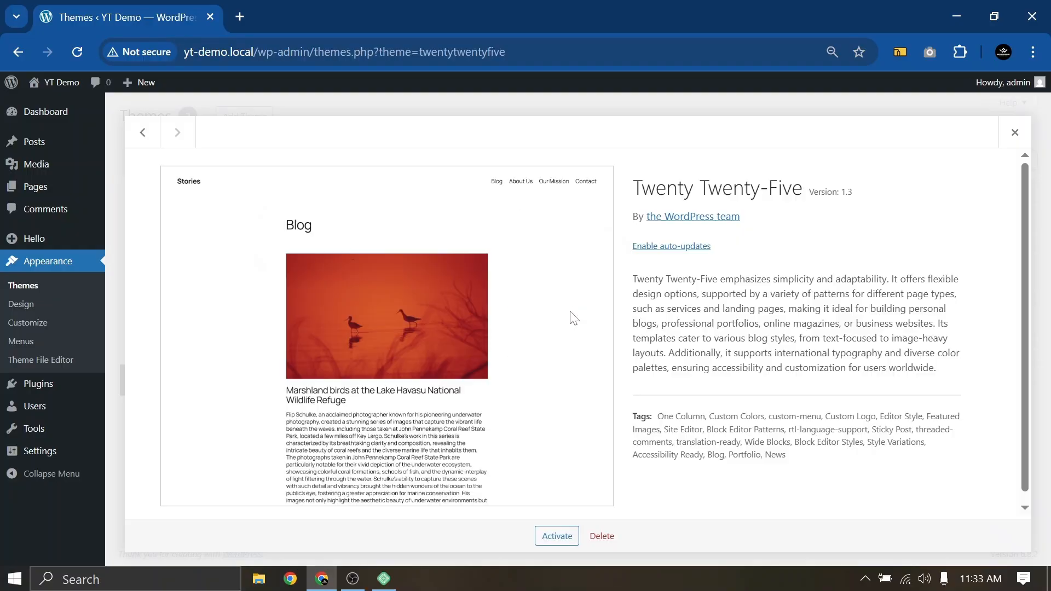
pyautogui.click(596, 536)
pyautogui.click(610, 196)
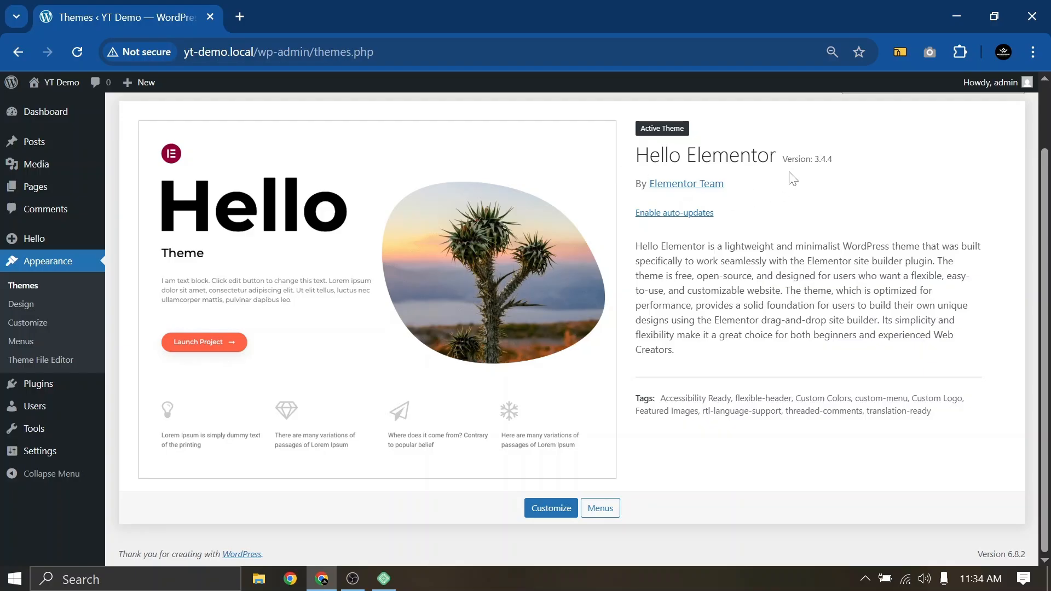
pyautogui.click(34, 323)
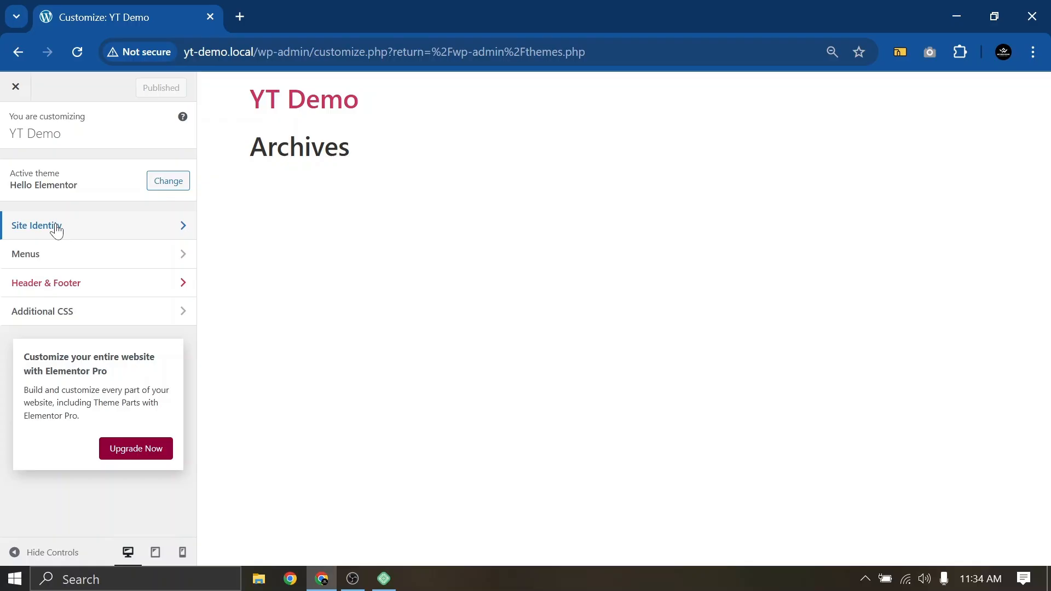
pyautogui.click(15, 87)
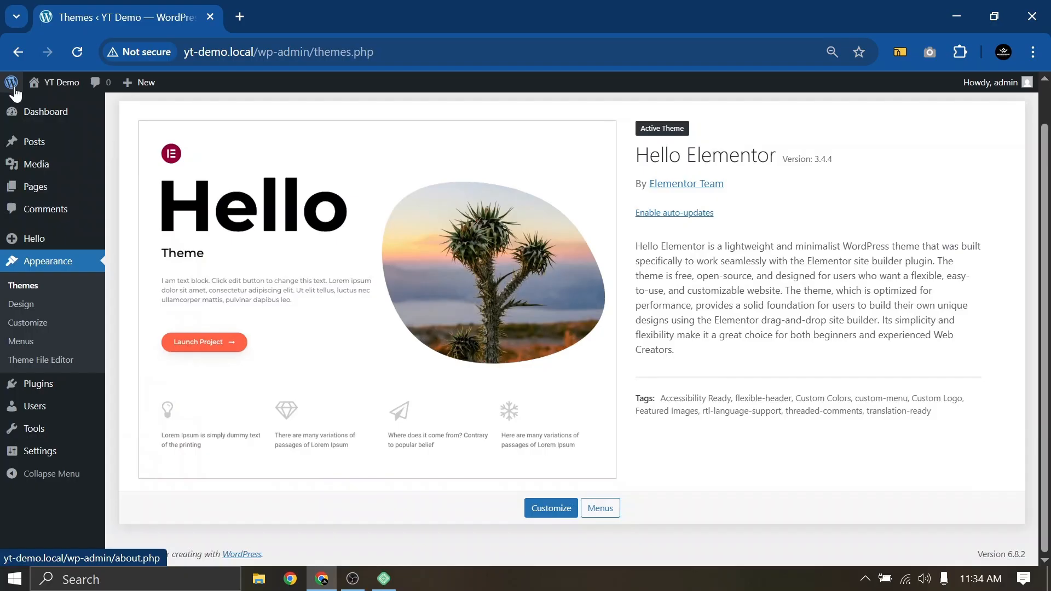
# Go to Appearance > Menus and attempt to create a menu with an empty name
pyautogui.click(22, 341)
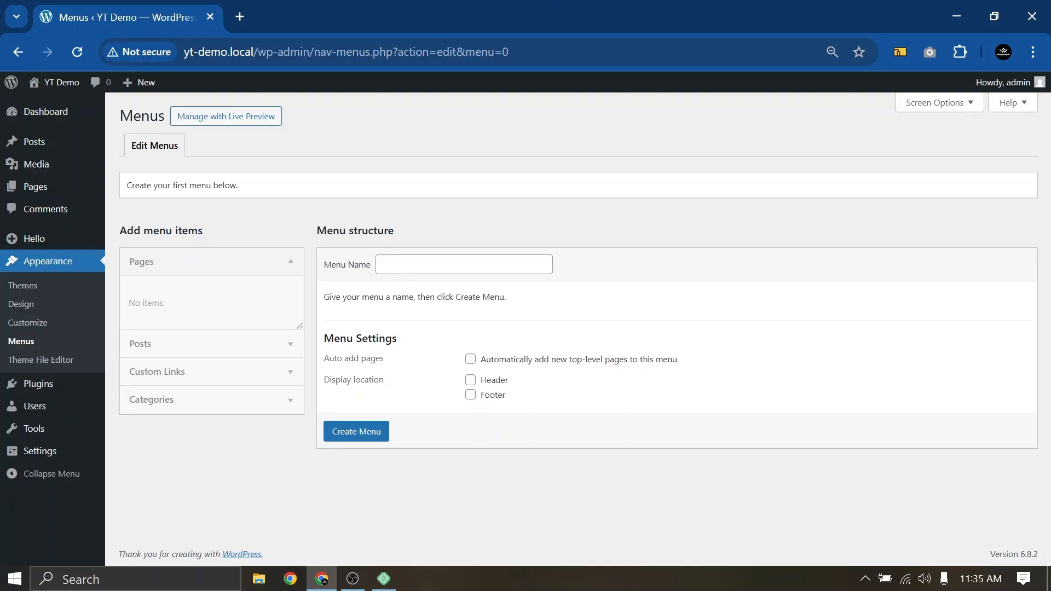
pyautogui.press('Return')
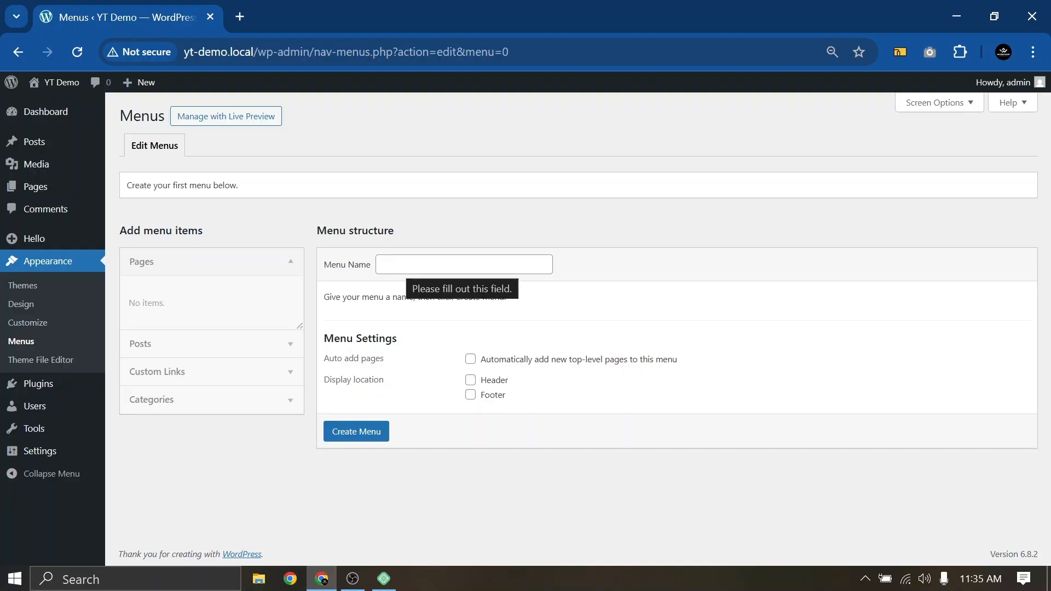
pyautogui.moveTo(12, 384)
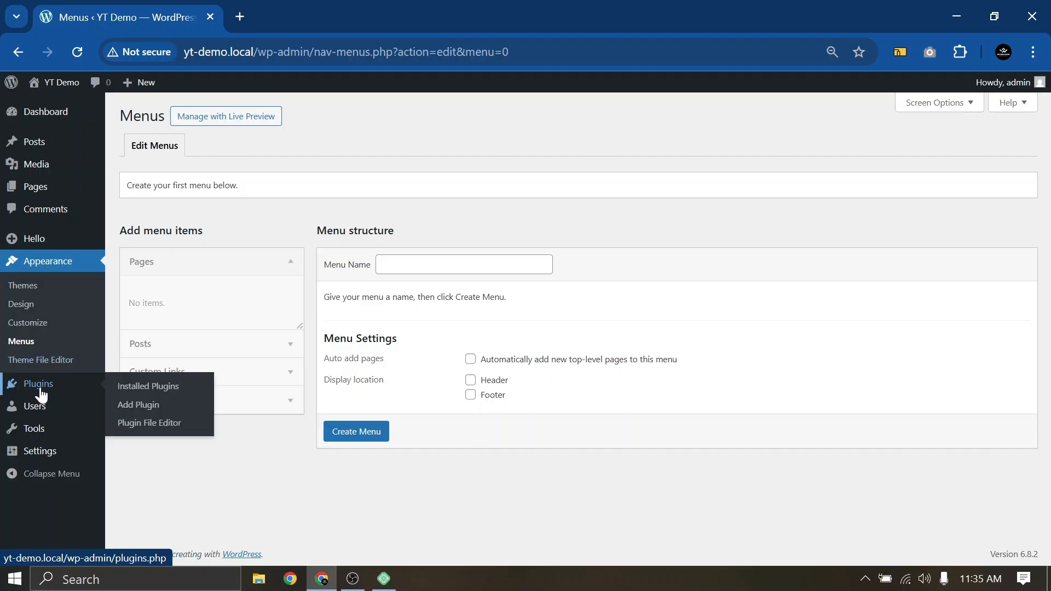
# Search the plugin directory for 'elementor' and install Elementor Website Builder
pyautogui.click(41, 393)
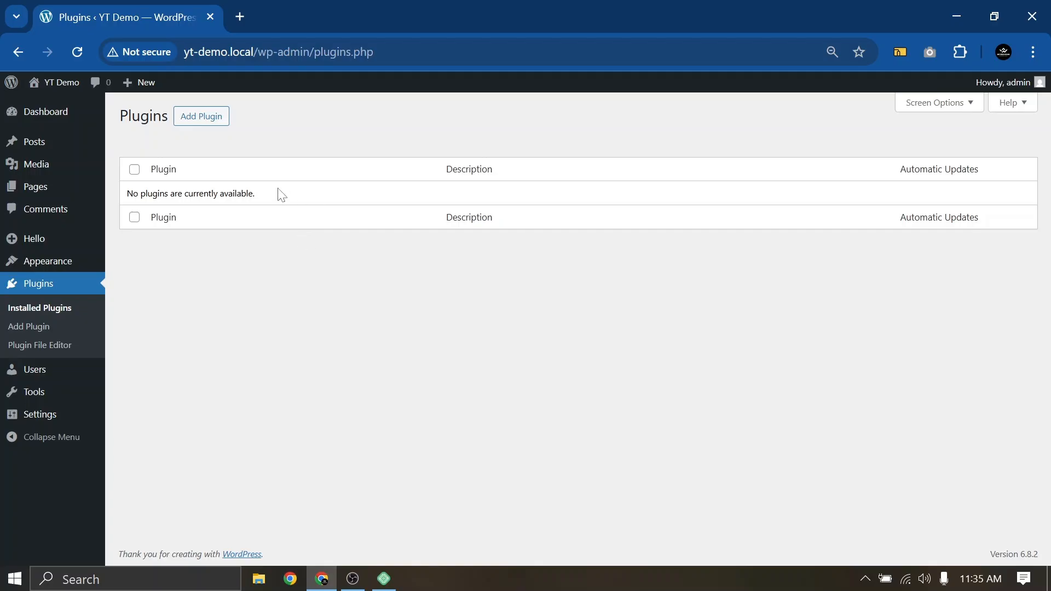
pyautogui.click(198, 122)
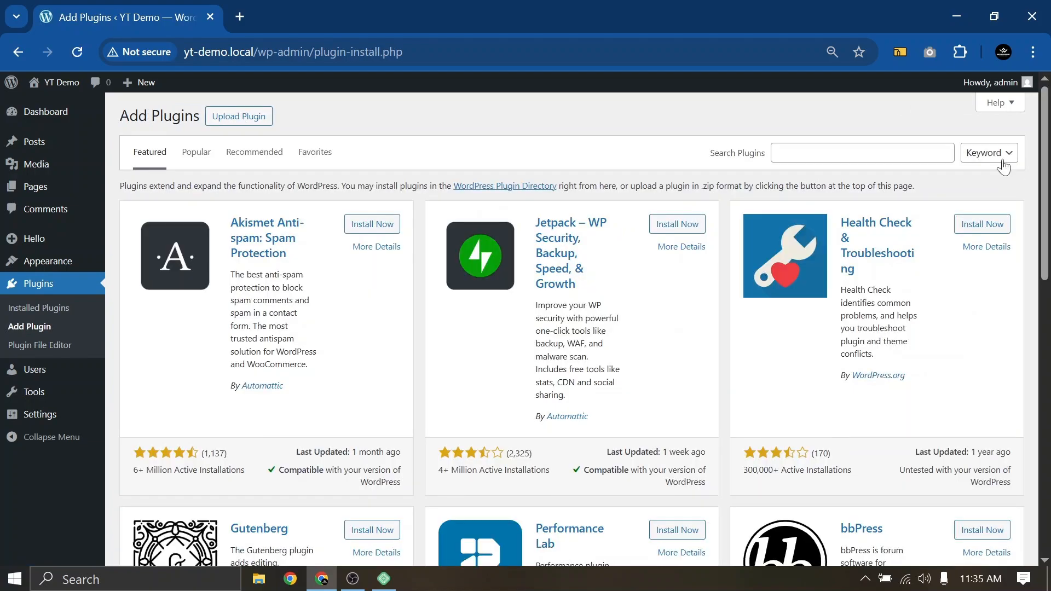
pyautogui.click(827, 156)
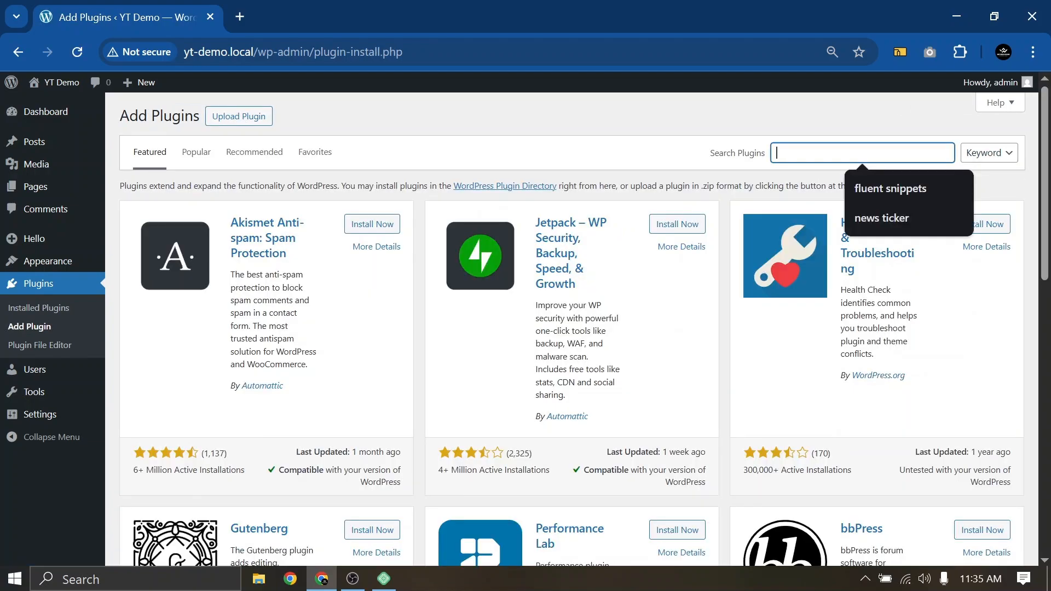
pyautogui.write('elemento')
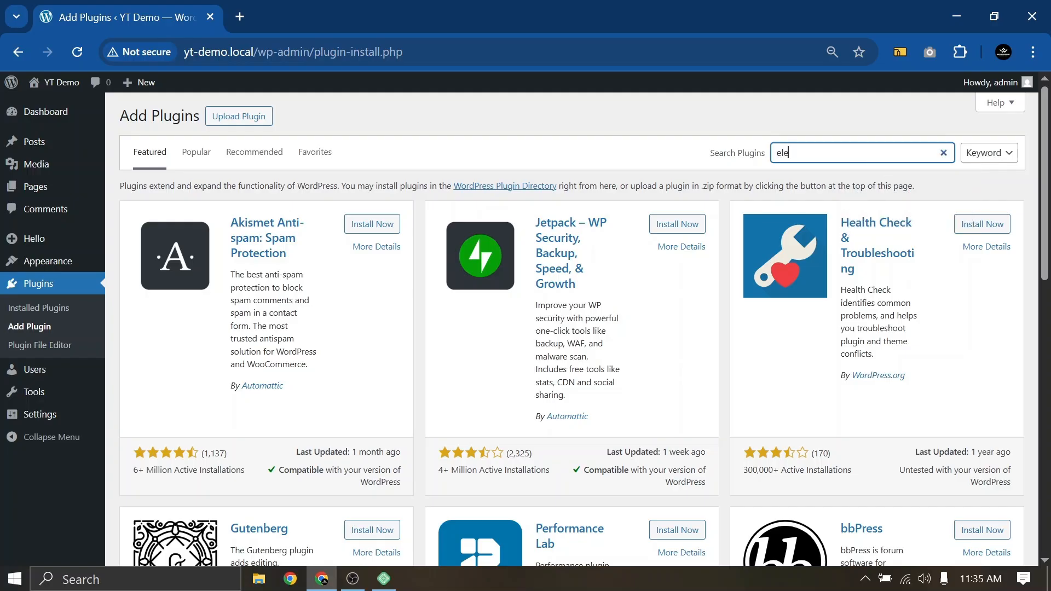
pyautogui.write('r')
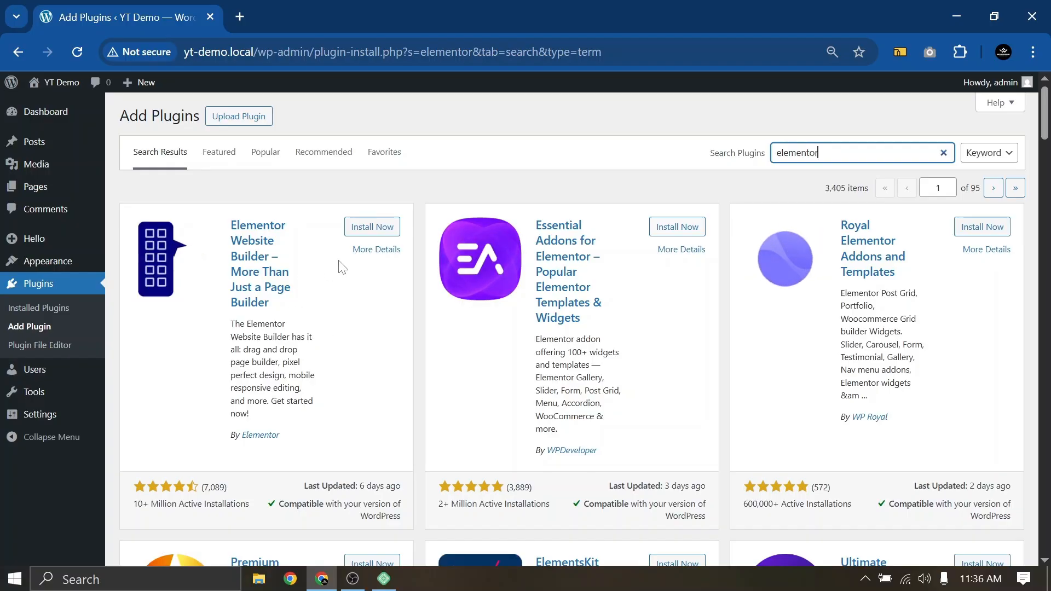
pyautogui.click(365, 231)
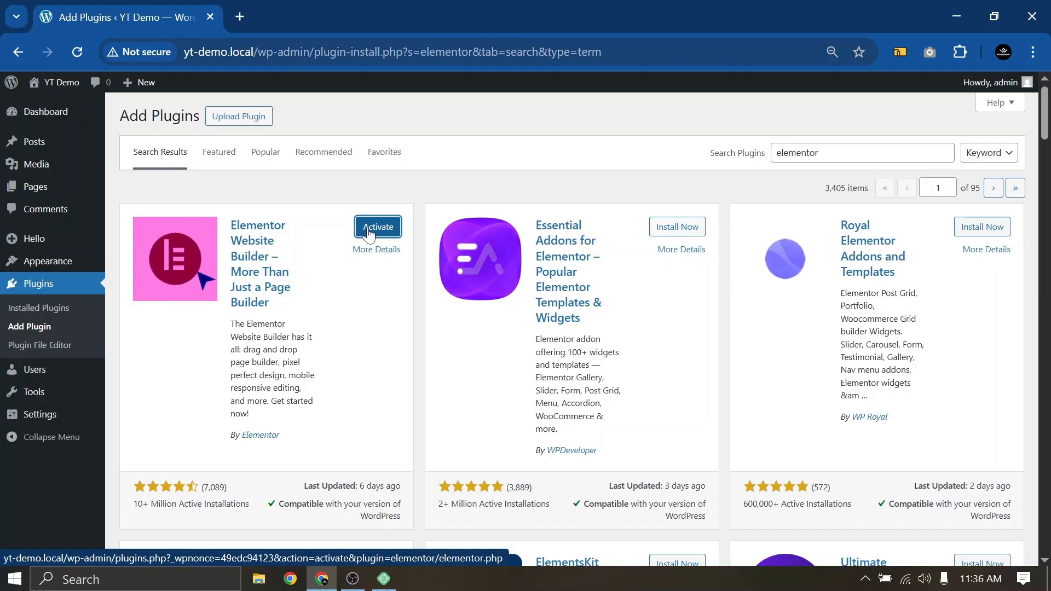
# Activate the newly installed Elementor Website Builder plugin
pyautogui.click(368, 230)
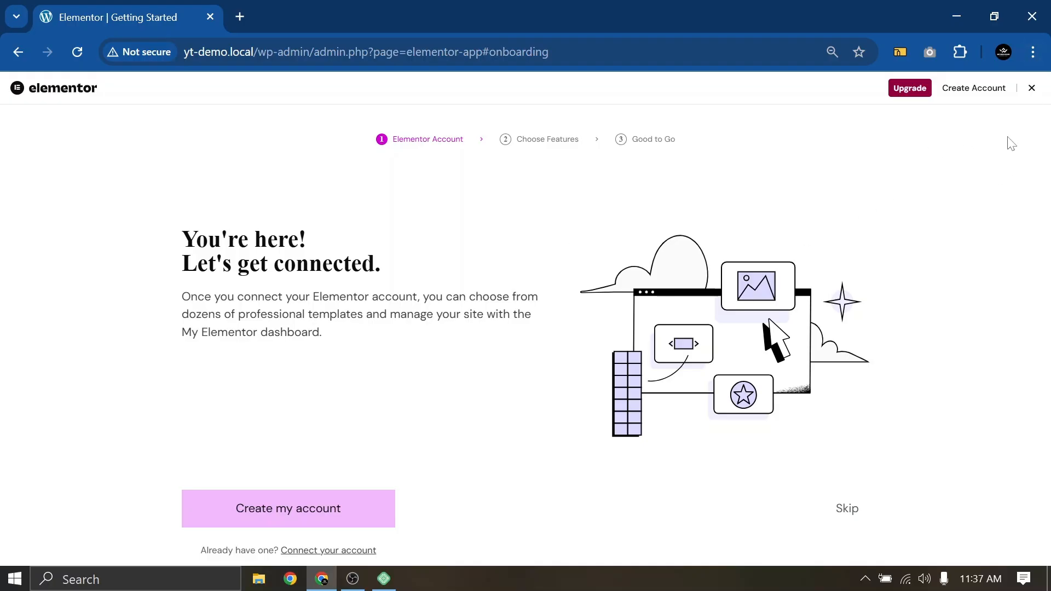
# Exit Elementor's onboarding and hide the Elementor Overview box through Dashboard Screen Options
pyautogui.click(1032, 89)
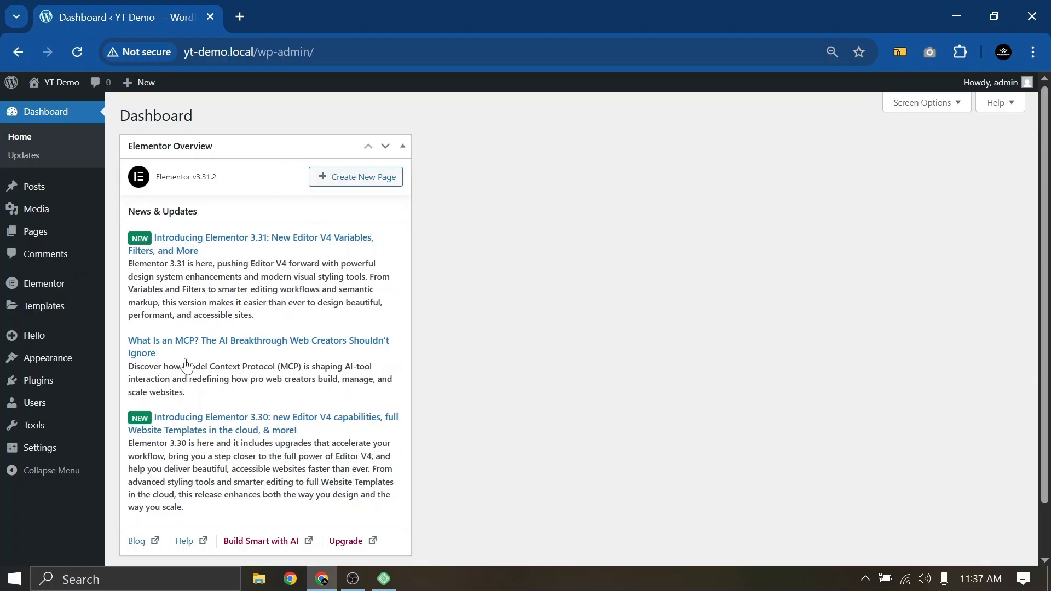
pyautogui.click(943, 105)
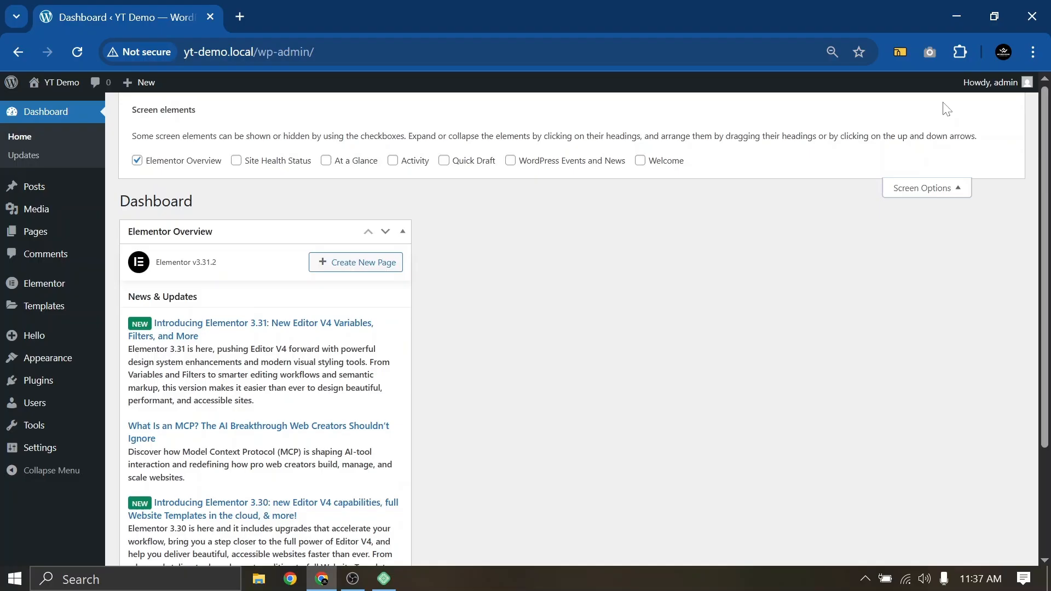
pyautogui.click(138, 161)
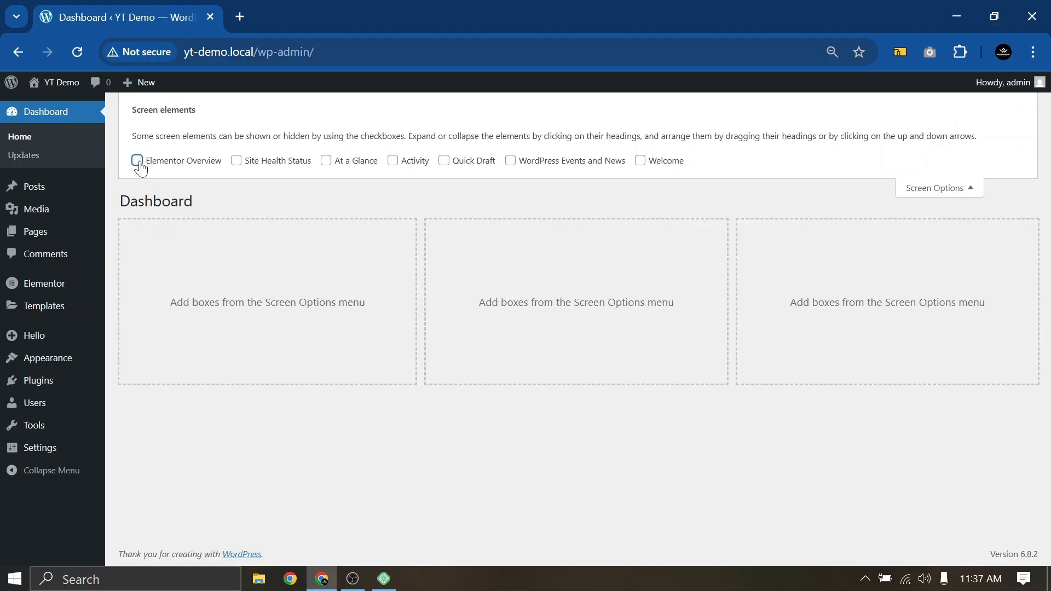
pyautogui.click(936, 192)
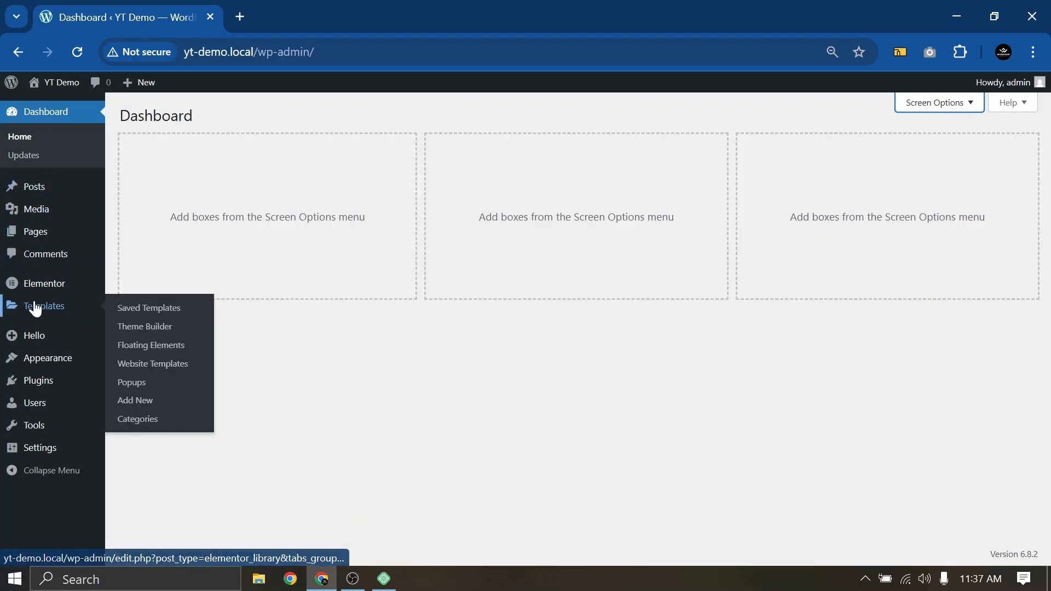
pyautogui.moveTo(40, 343)
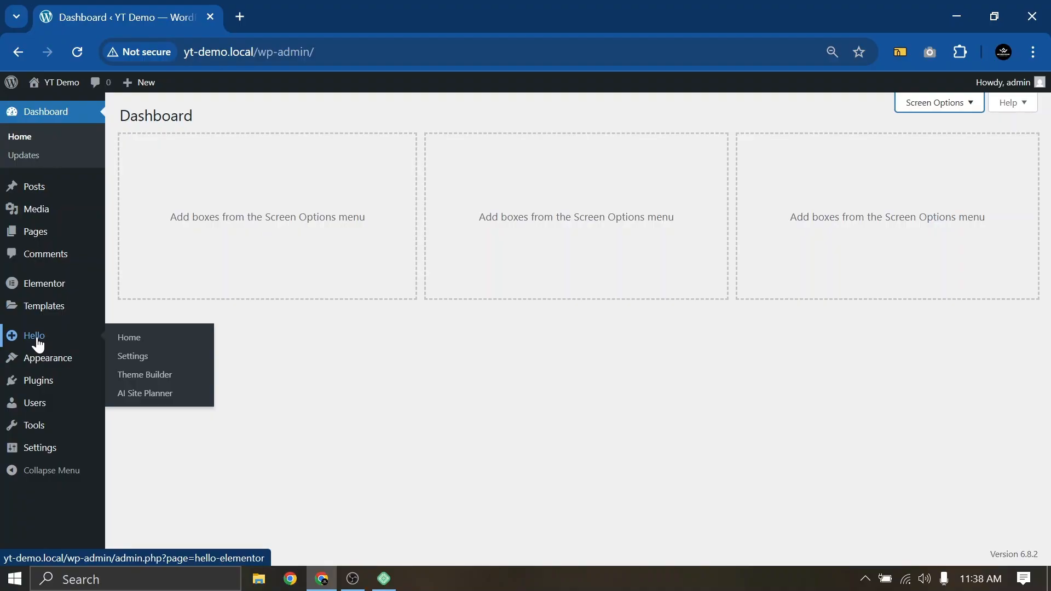
pyautogui.click(39, 381)
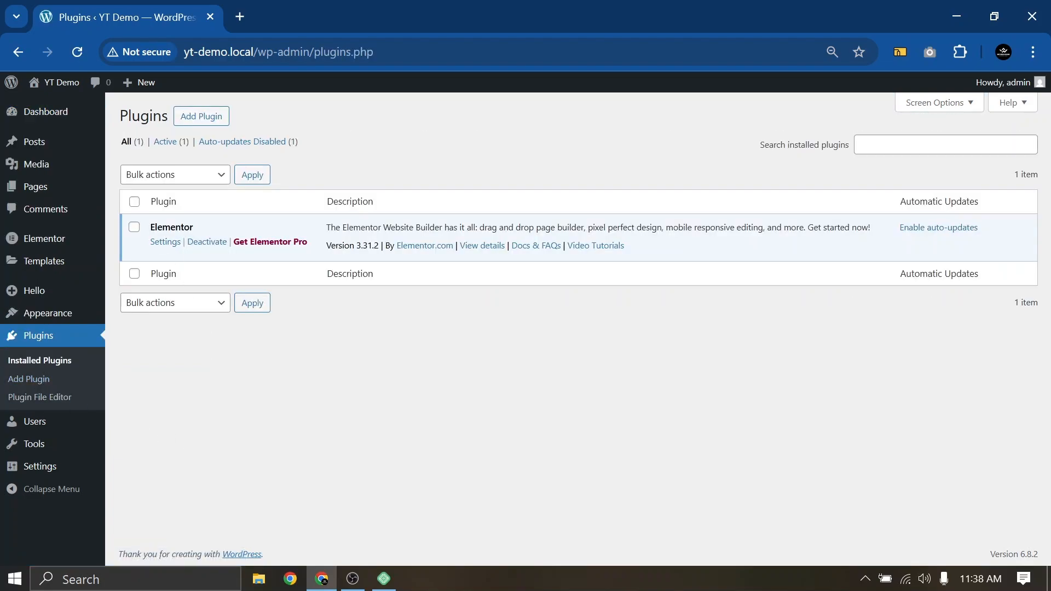
pyautogui.moveTo(181, 226); pyautogui.dragTo(149, 227)
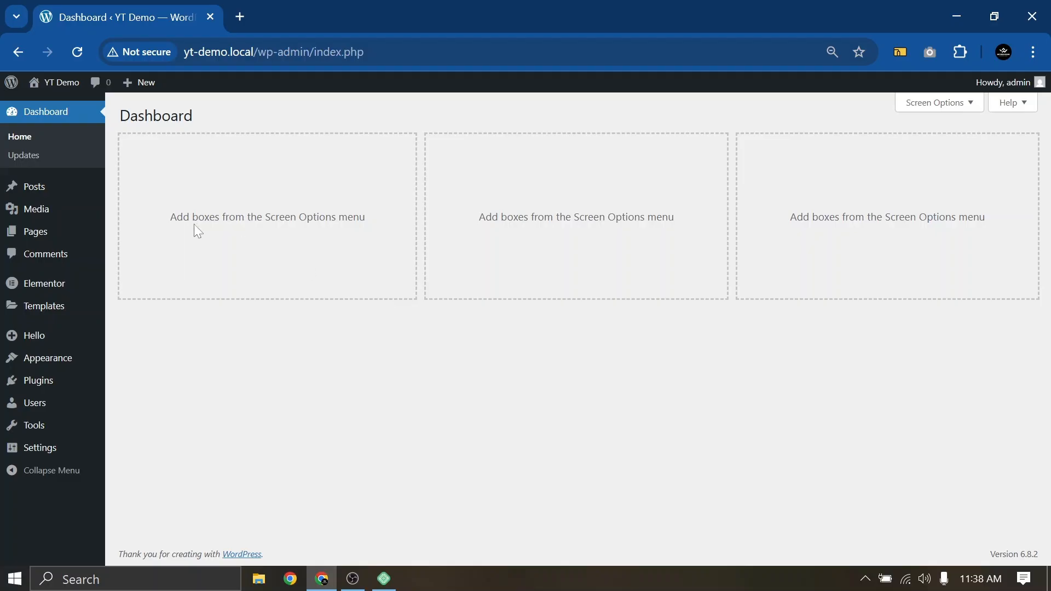
pyautogui.moveTo(34, 240)
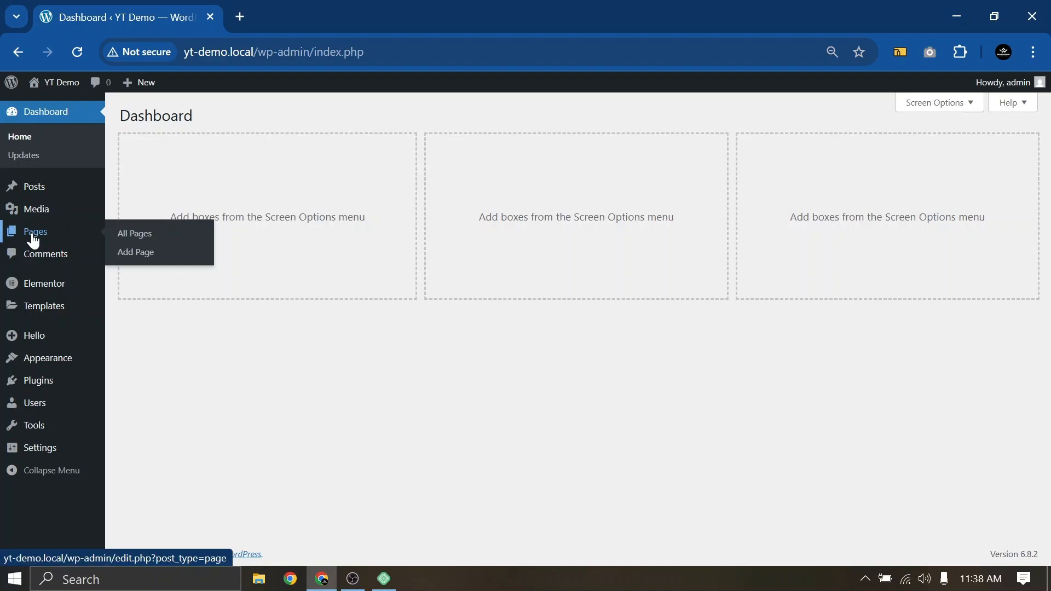
# Create a page titled 'Home', publish it with pre-publish checks turned off, and return to Pages
pyautogui.click(34, 239)
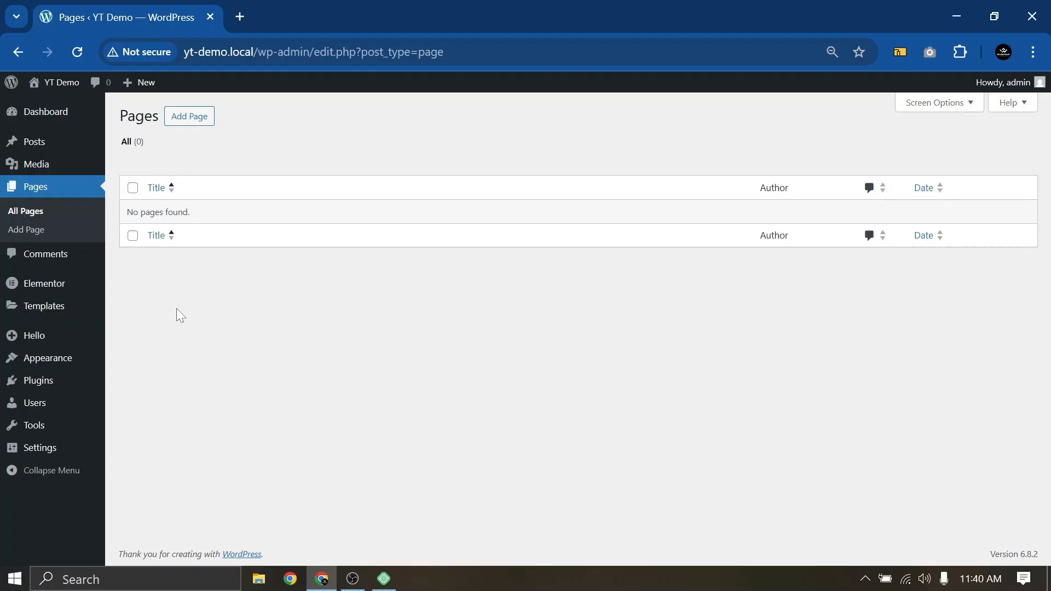
pyautogui.click(189, 126)
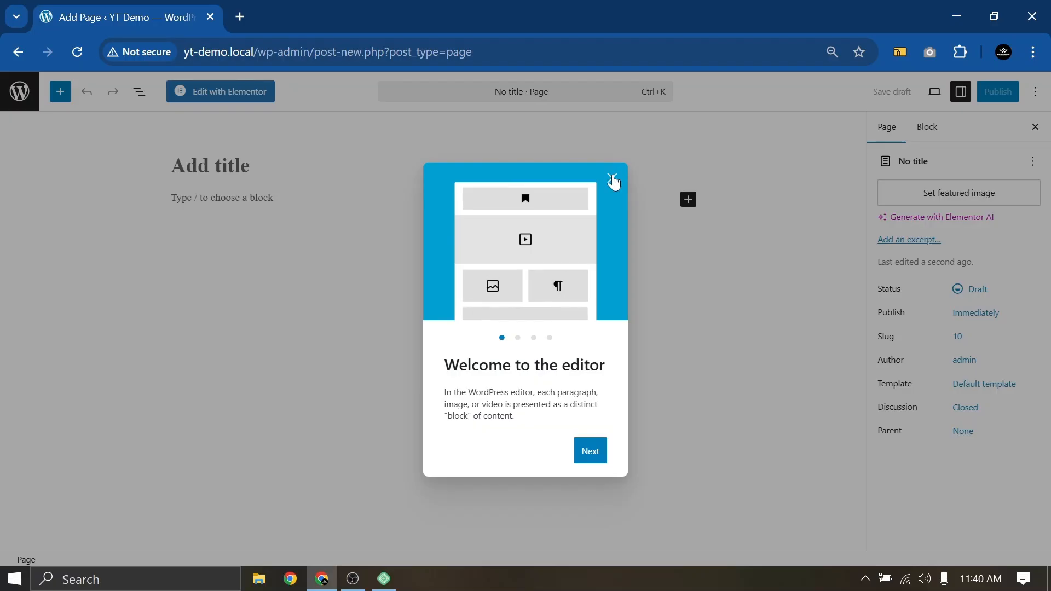
pyautogui.click(612, 179)
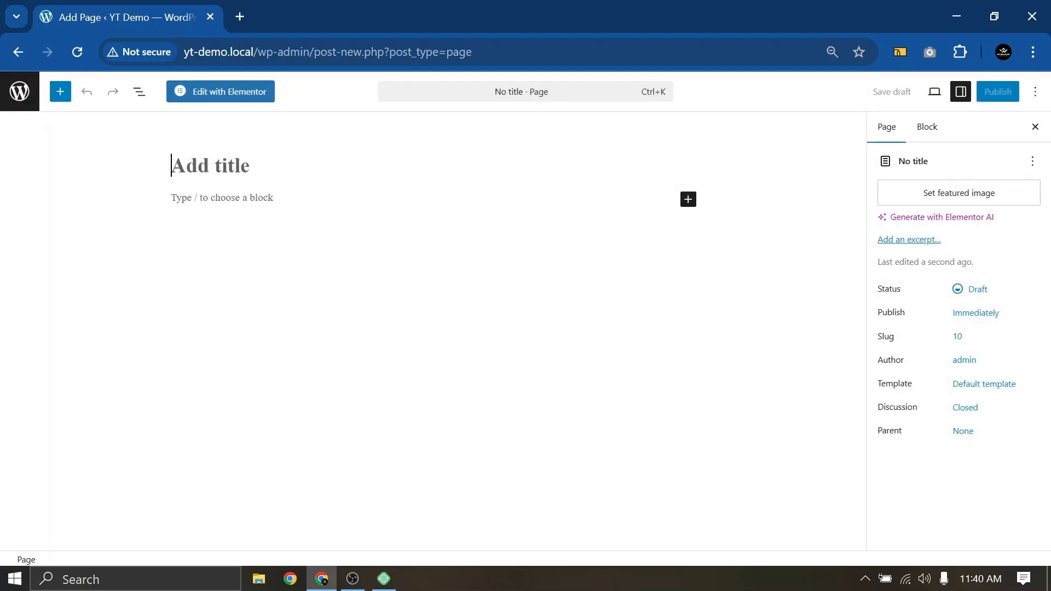
pyautogui.write('Home')
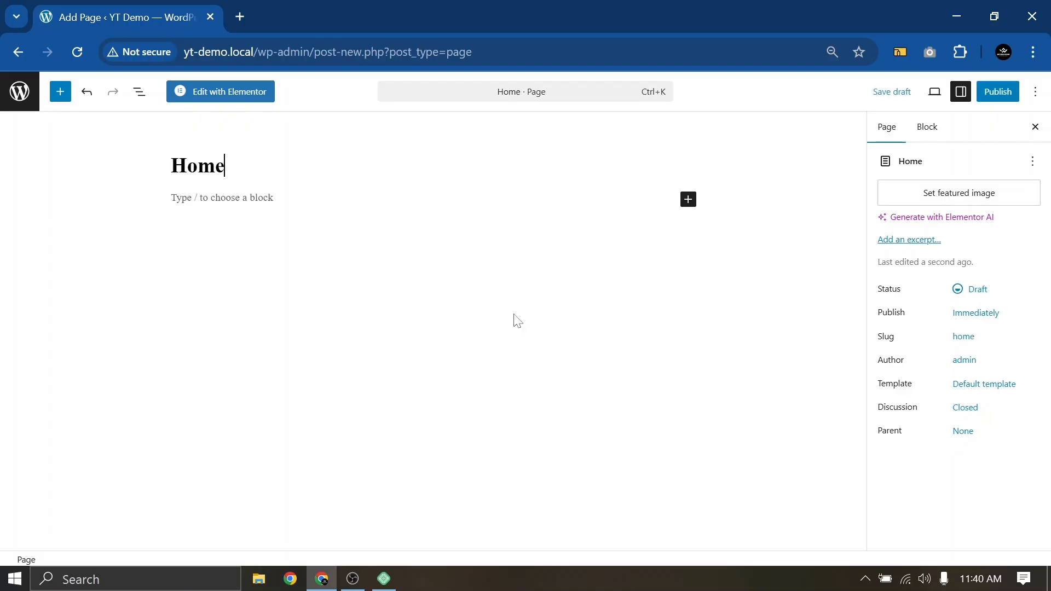
pyautogui.click(999, 91)
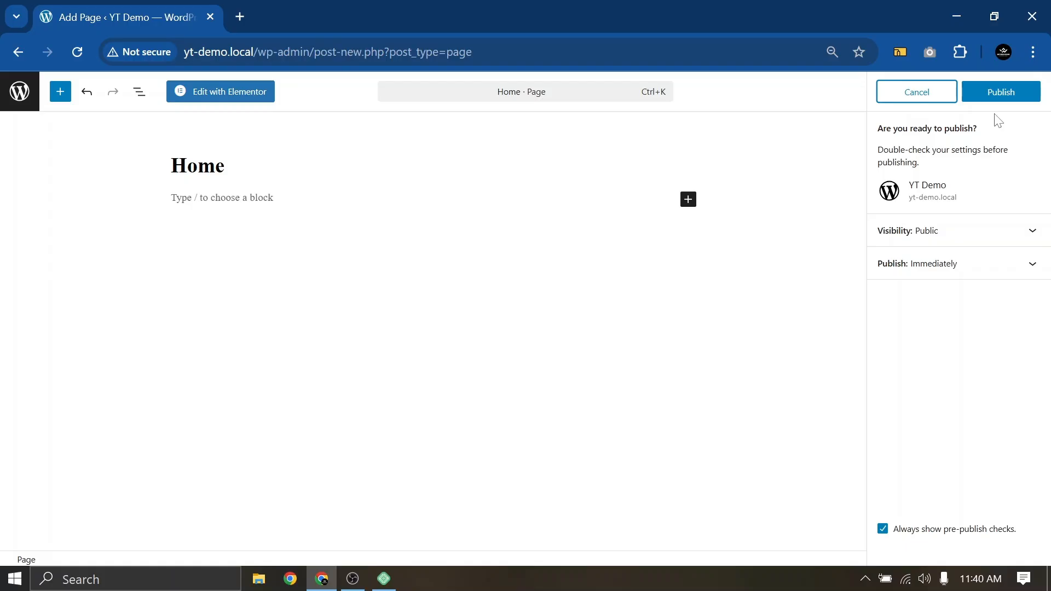
pyautogui.click(882, 529)
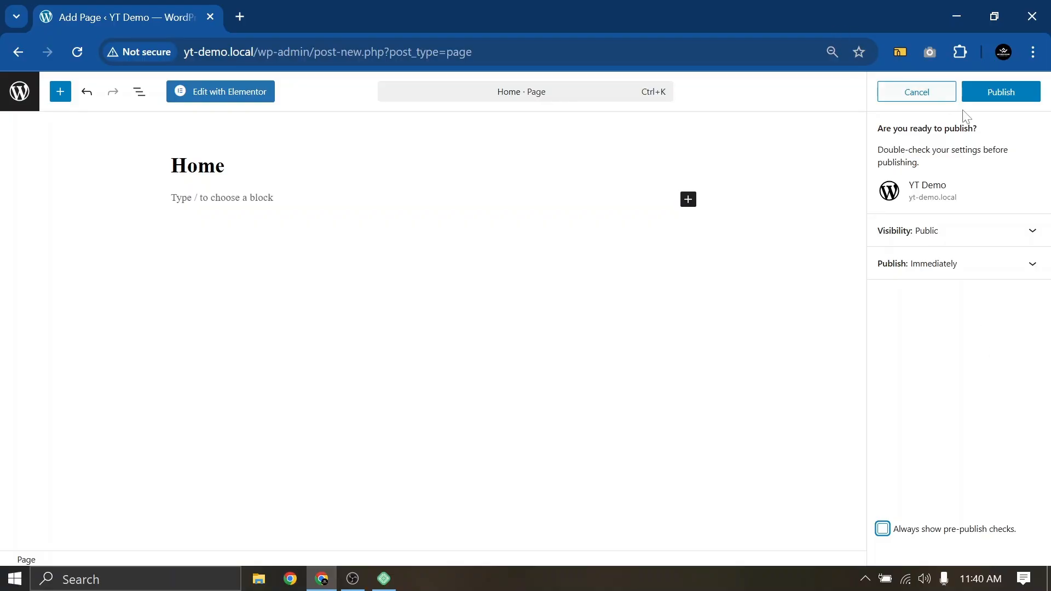
pyautogui.click(1002, 95)
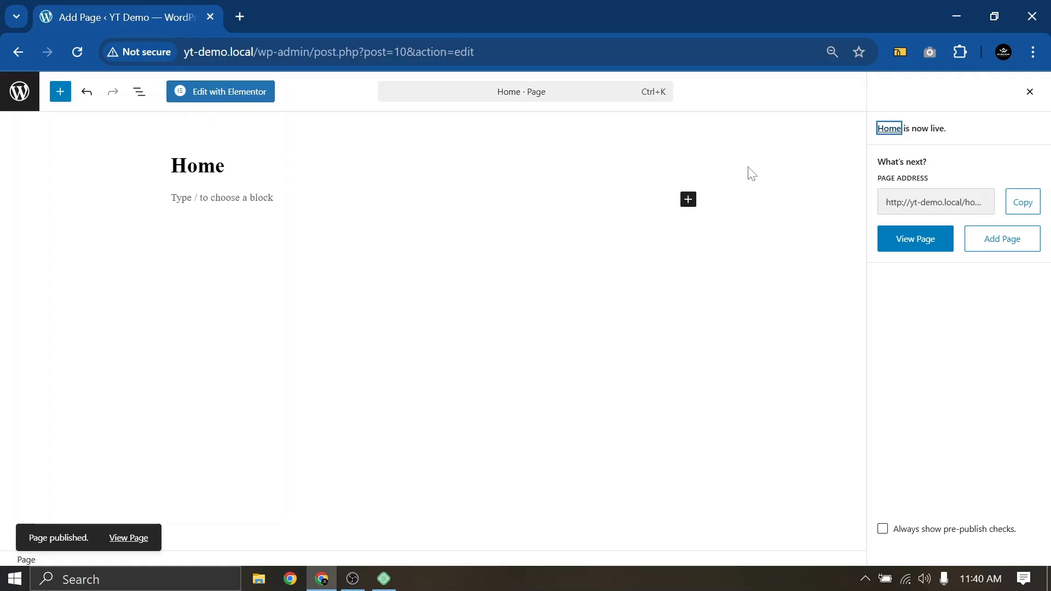
pyautogui.click(20, 95)
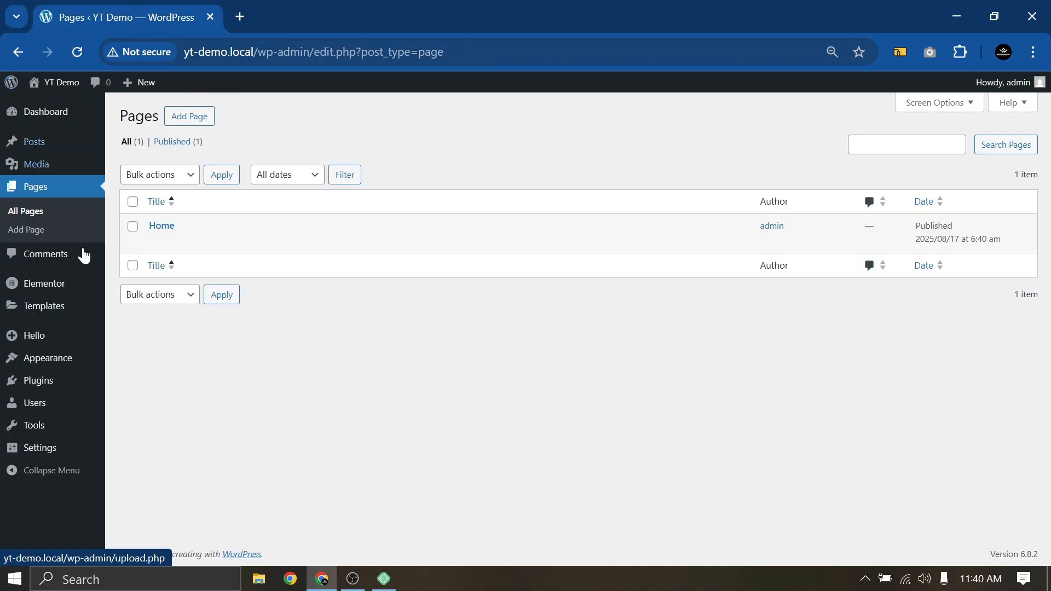
# Publish three more pages titled About Us, Contact Us and Services
pyautogui.moveTo(156, 240)
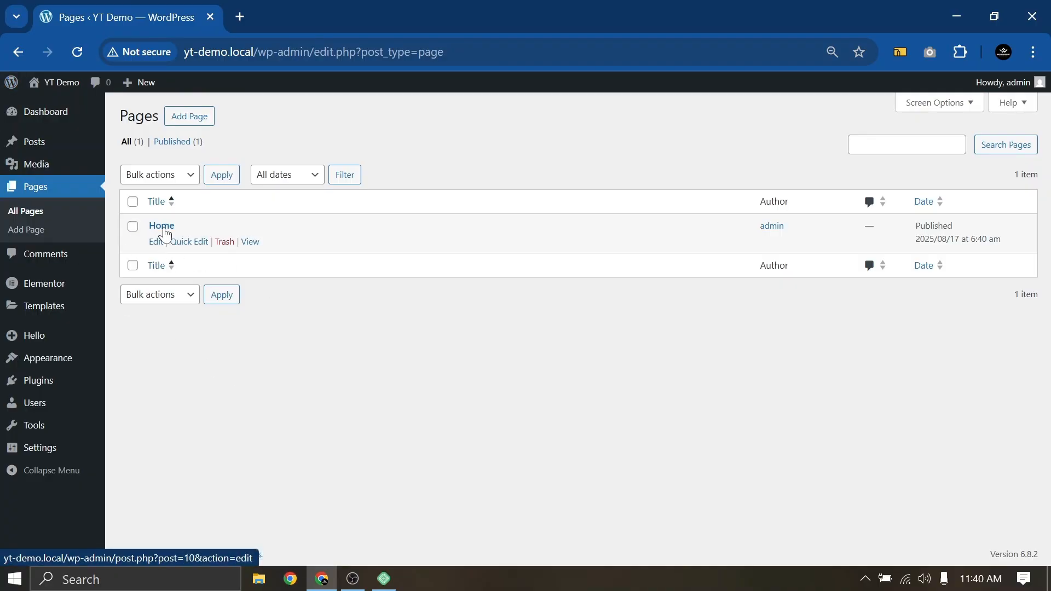
pyautogui.click(178, 122)
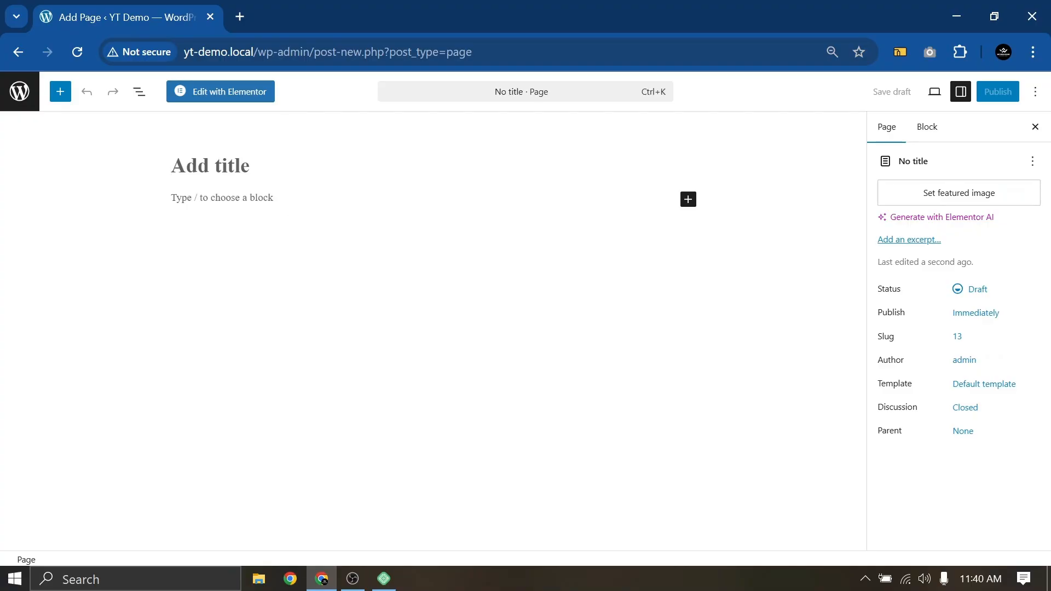
pyautogui.write('About Us')
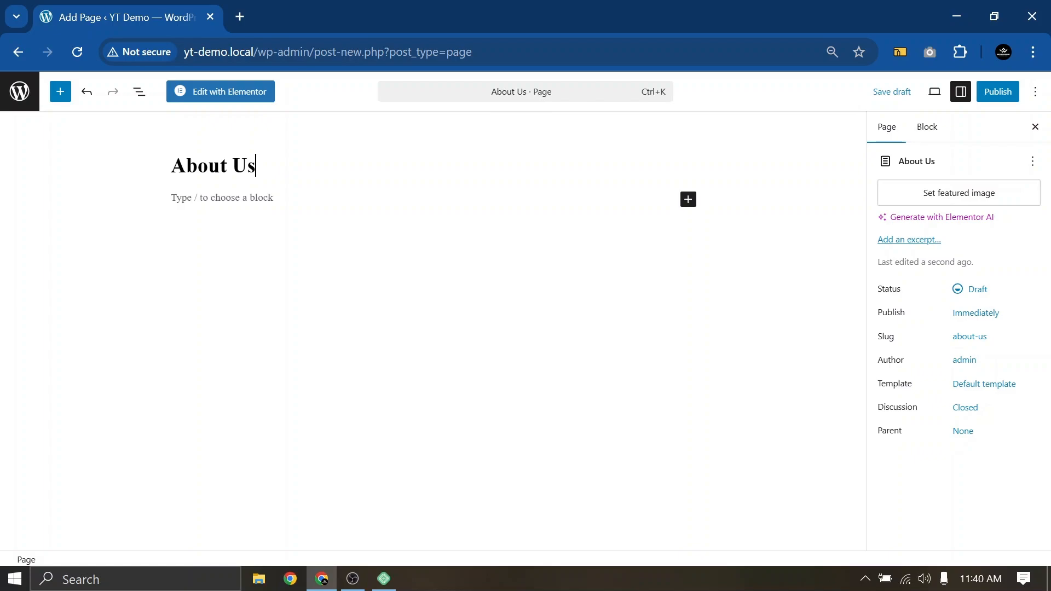
pyautogui.click(985, 95)
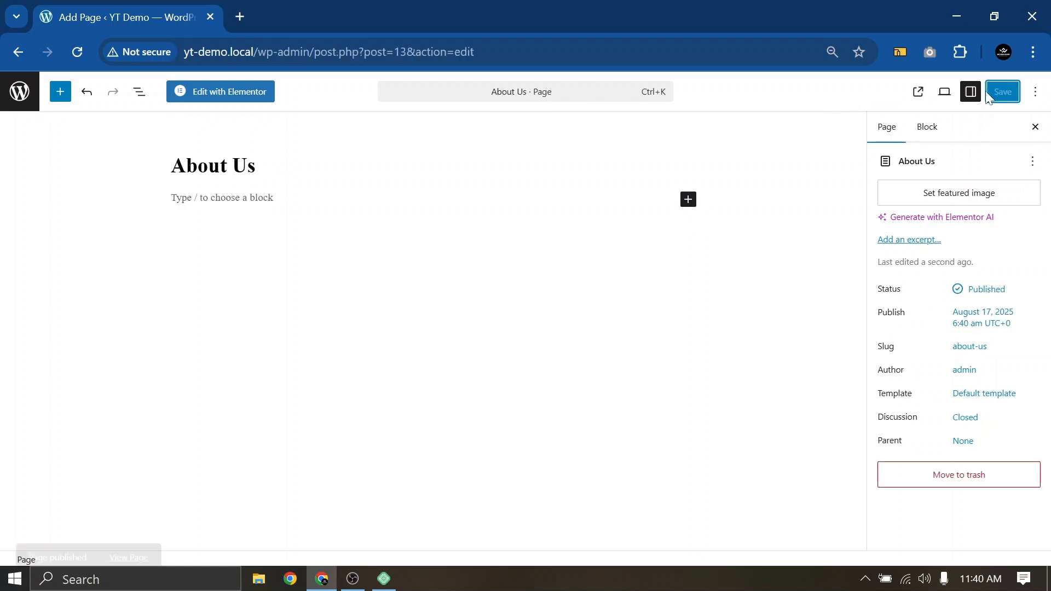
pyautogui.click(11, 94)
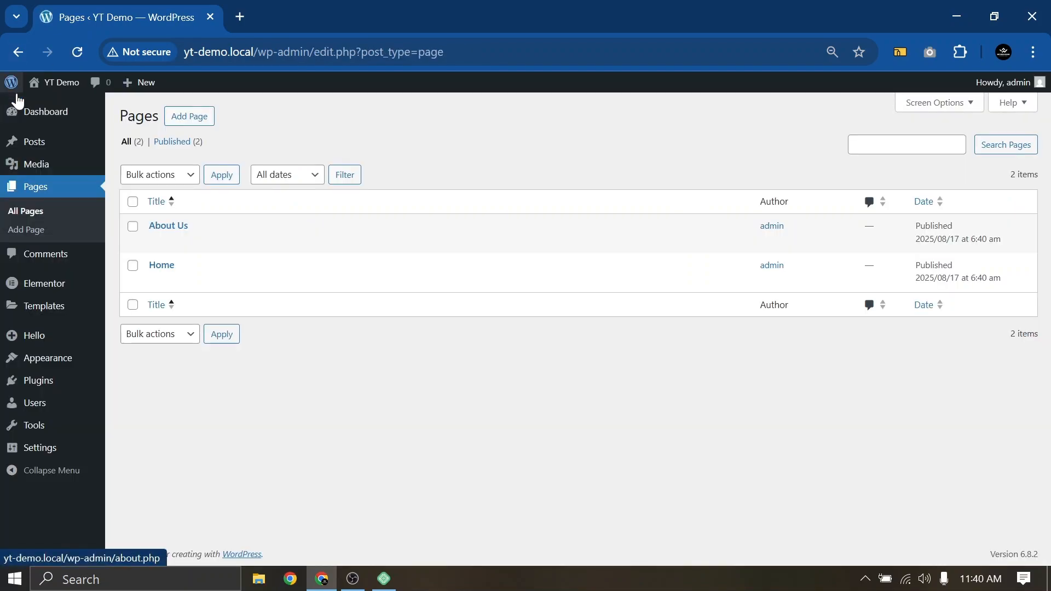
pyautogui.click(179, 120)
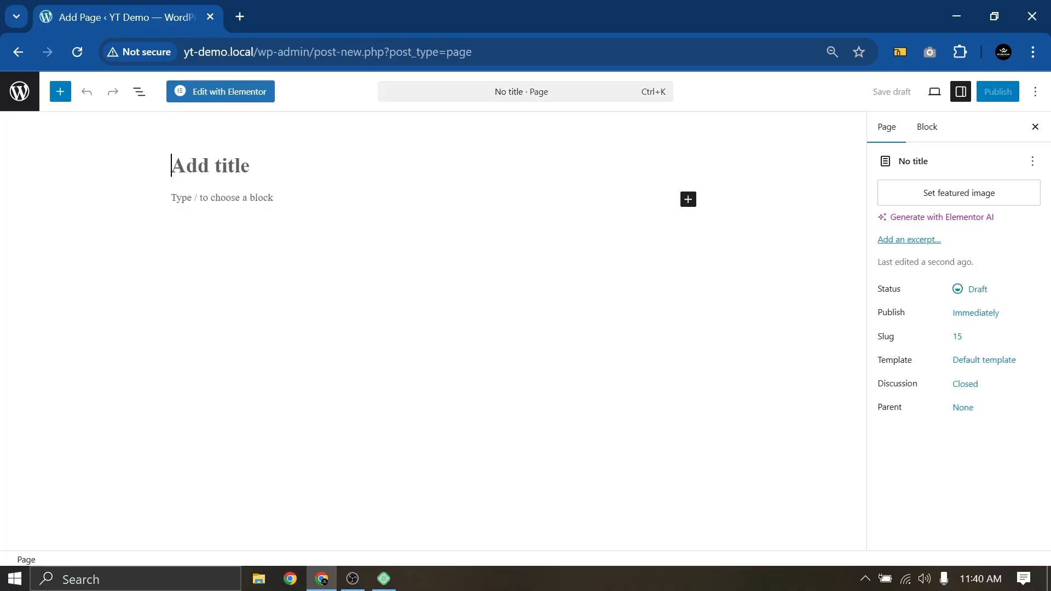
pyautogui.write('C')
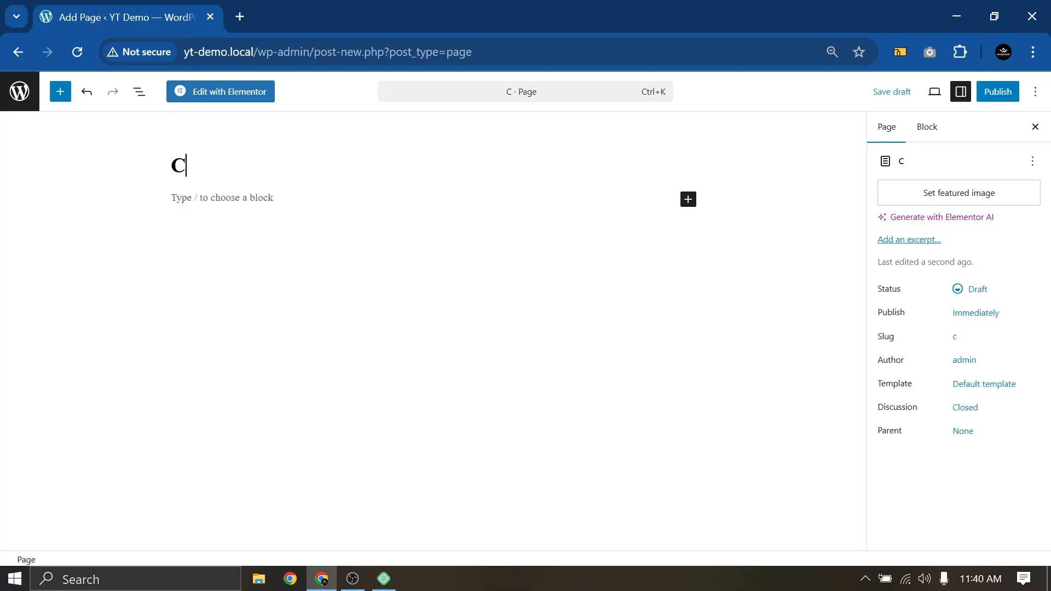
pyautogui.write('ontact Us')
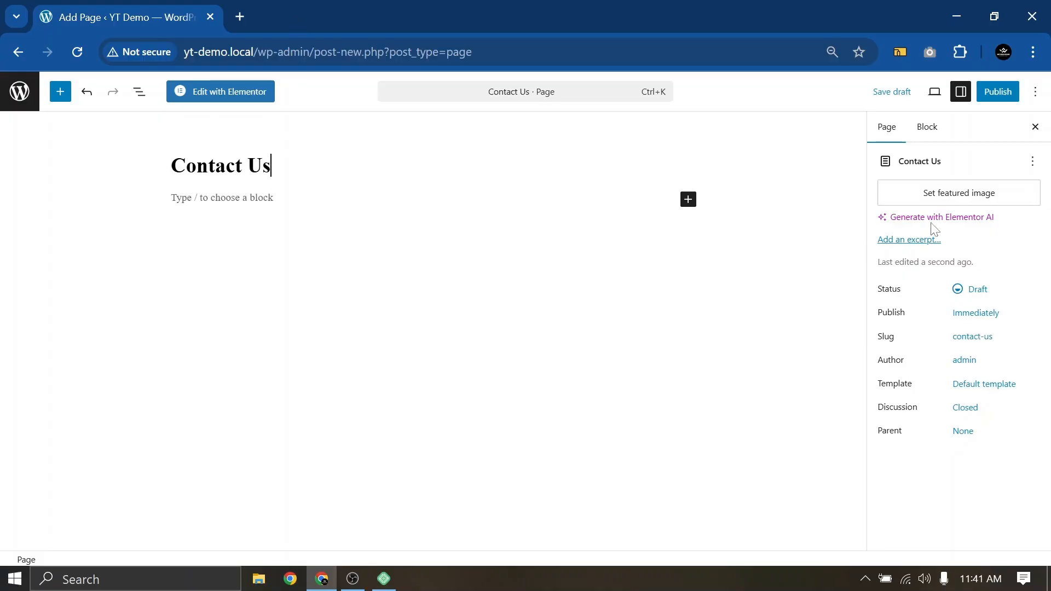
pyautogui.click(1000, 93)
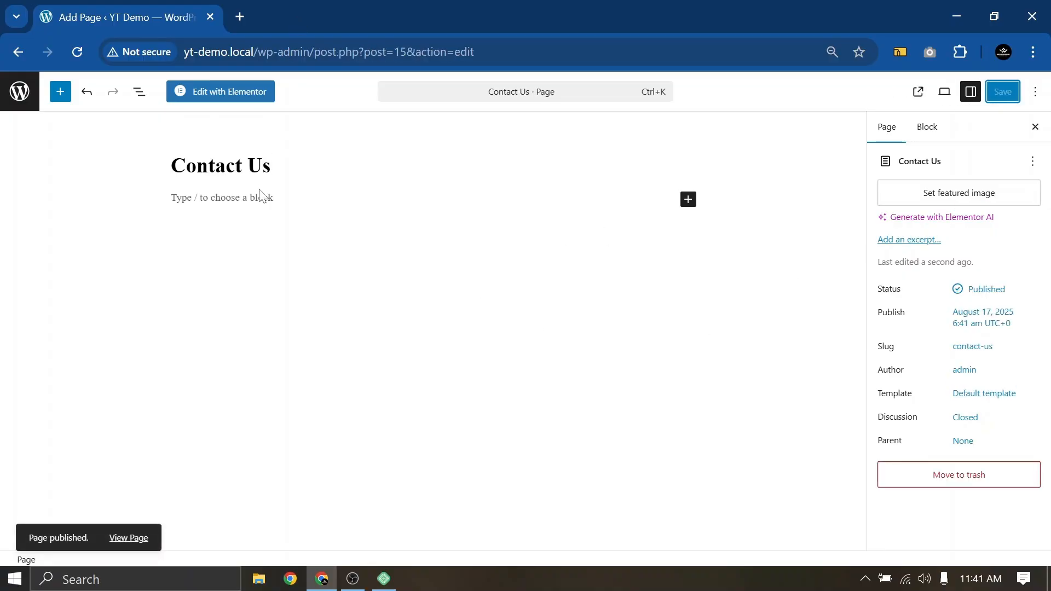
pyautogui.click(23, 96)
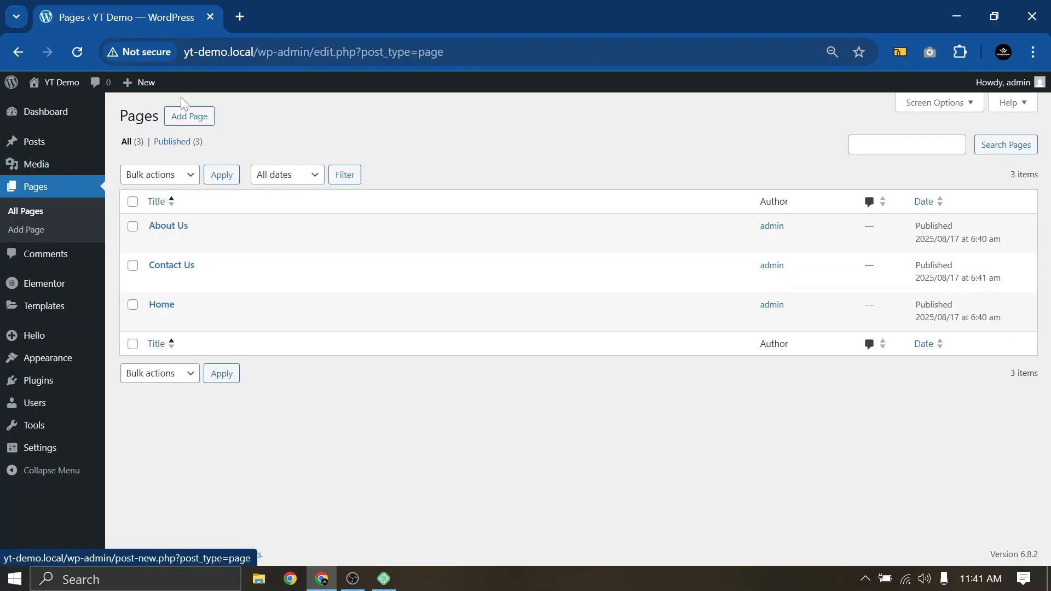
pyautogui.click(190, 116)
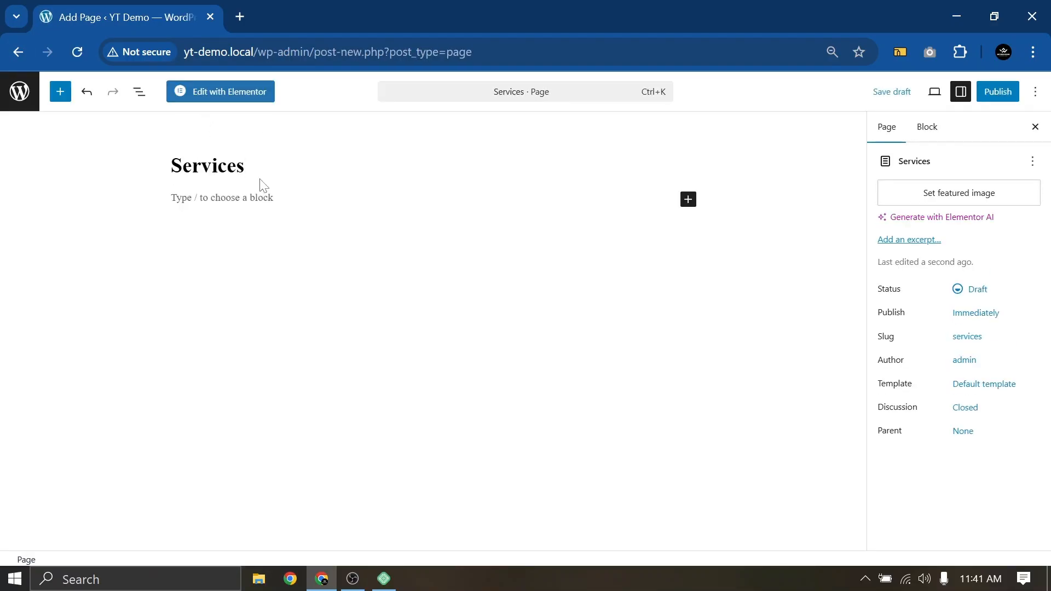
pyautogui.click(995, 98)
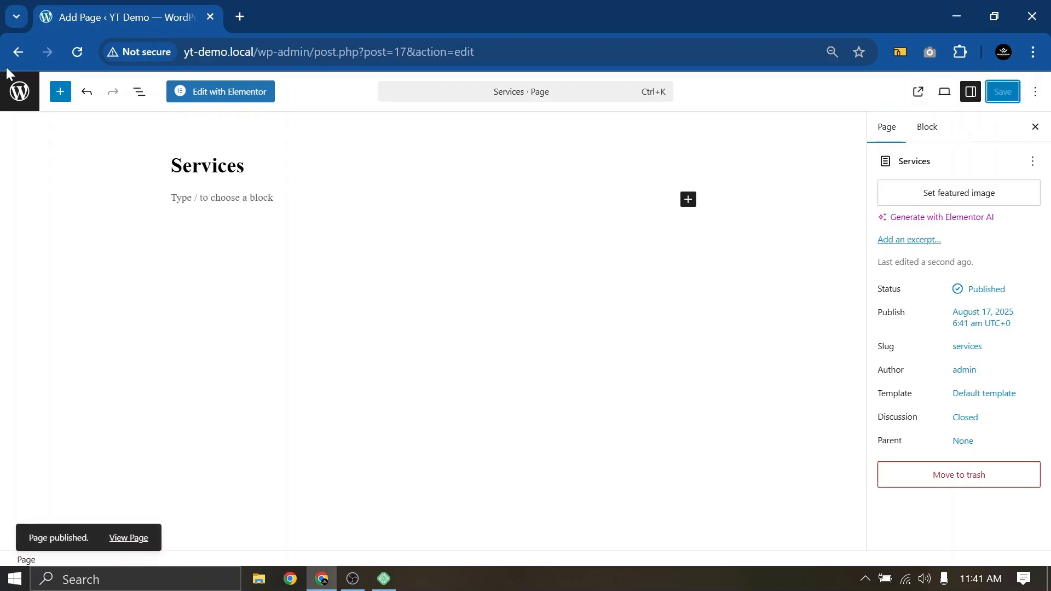
pyautogui.click(21, 95)
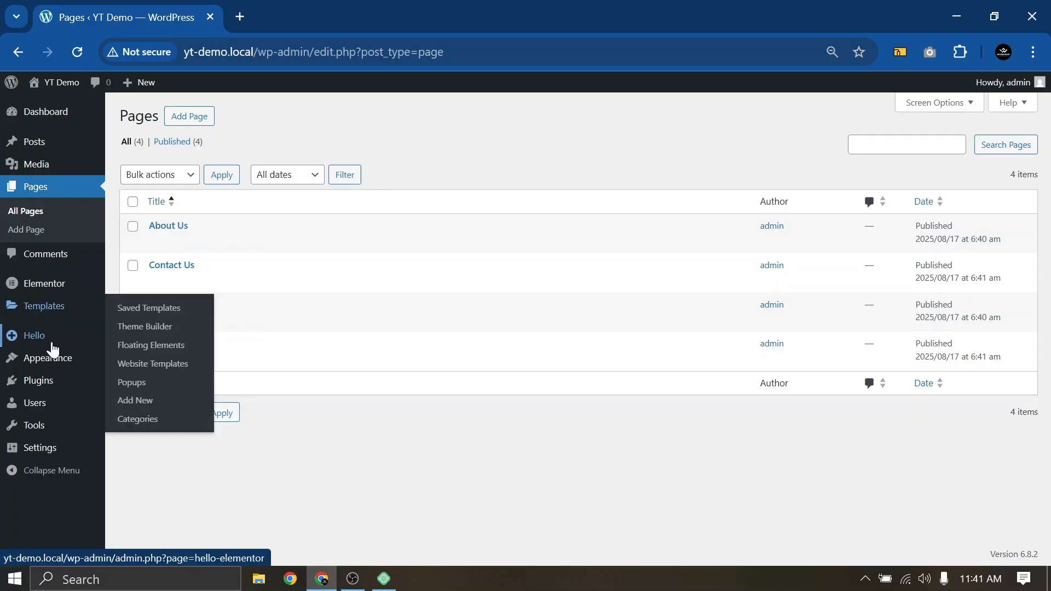
# Go to Appearance > Menus and place the cursor in the Menu Name field
pyautogui.moveTo(36, 367)
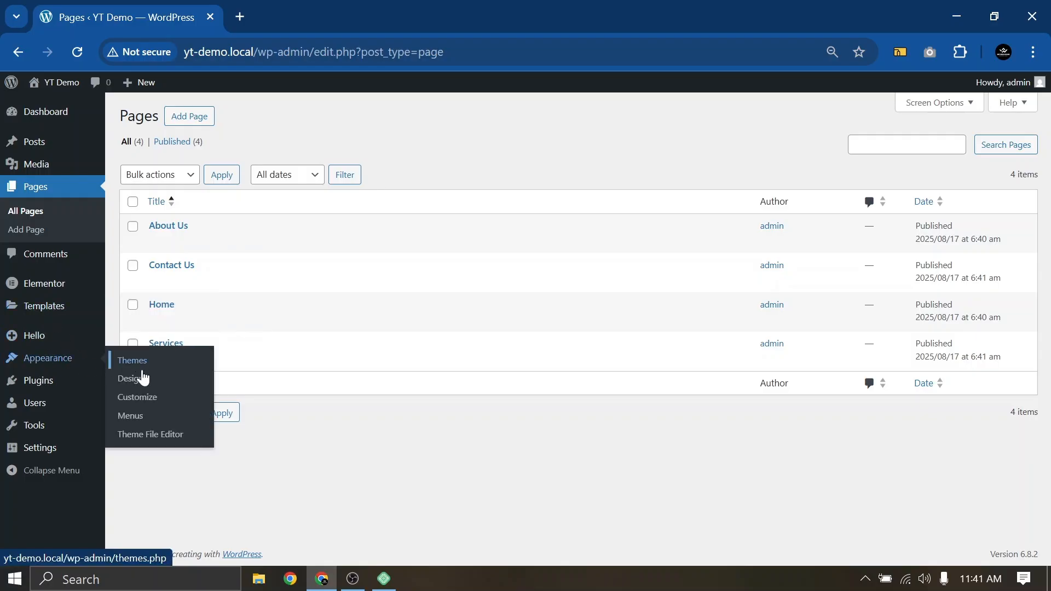
pyautogui.click(132, 420)
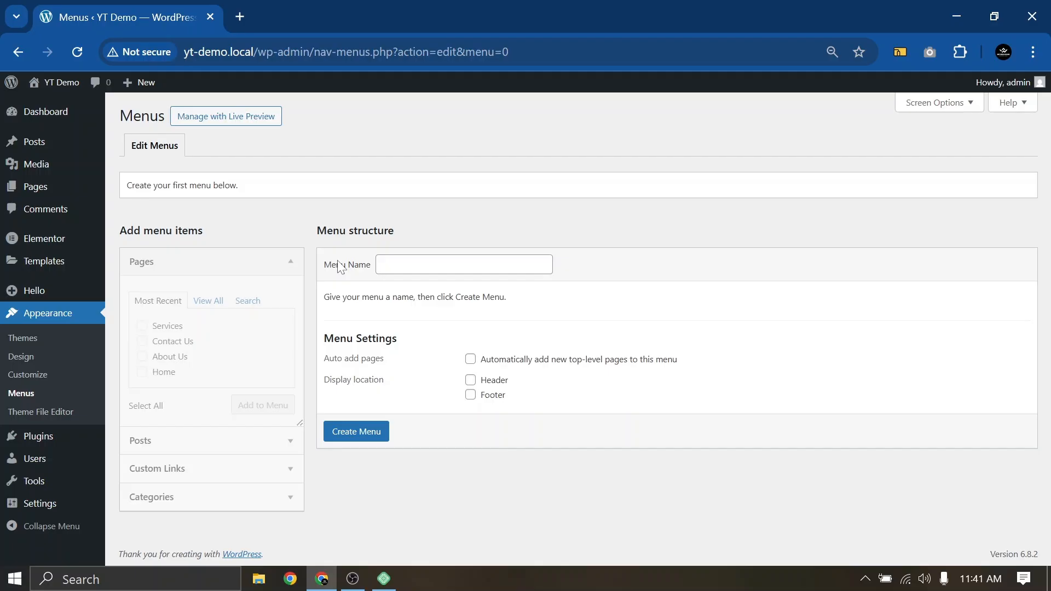
pyautogui.click(378, 270)
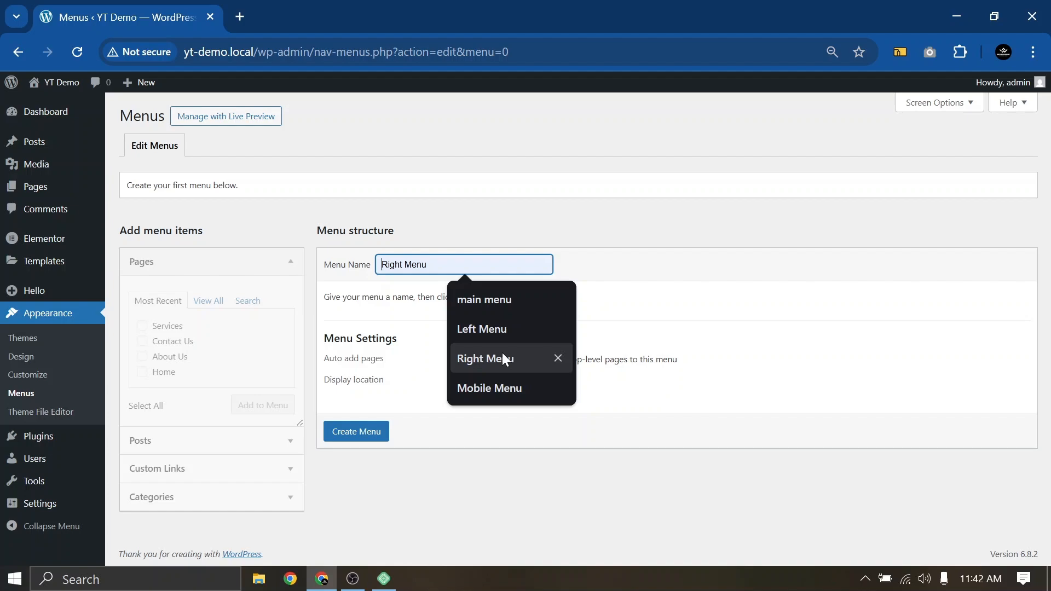
# Create a menu named 'main menu' assigned to the Header location
pyautogui.click(506, 301)
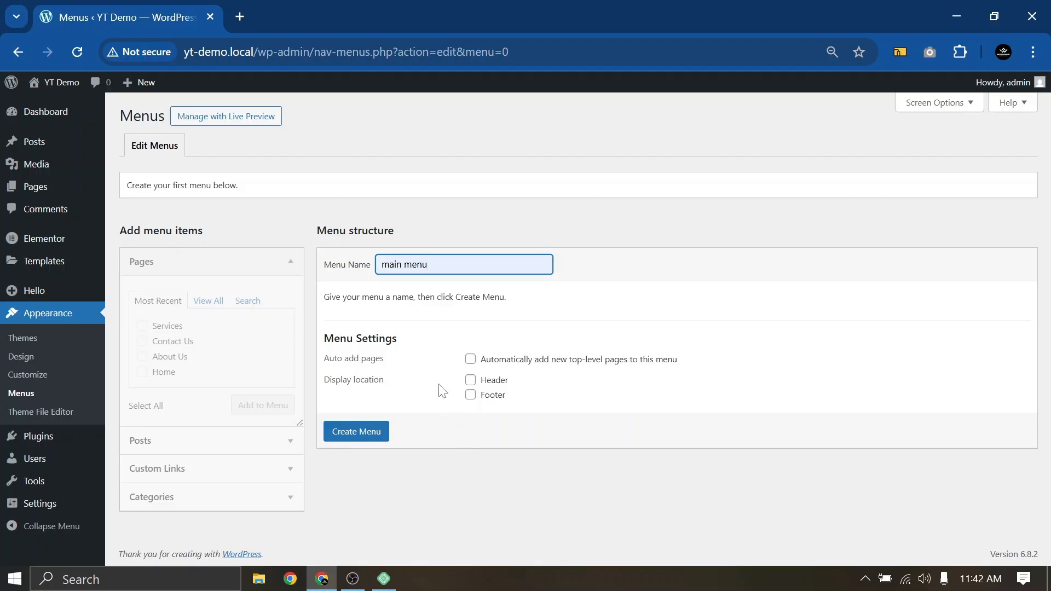
pyautogui.click(470, 381)
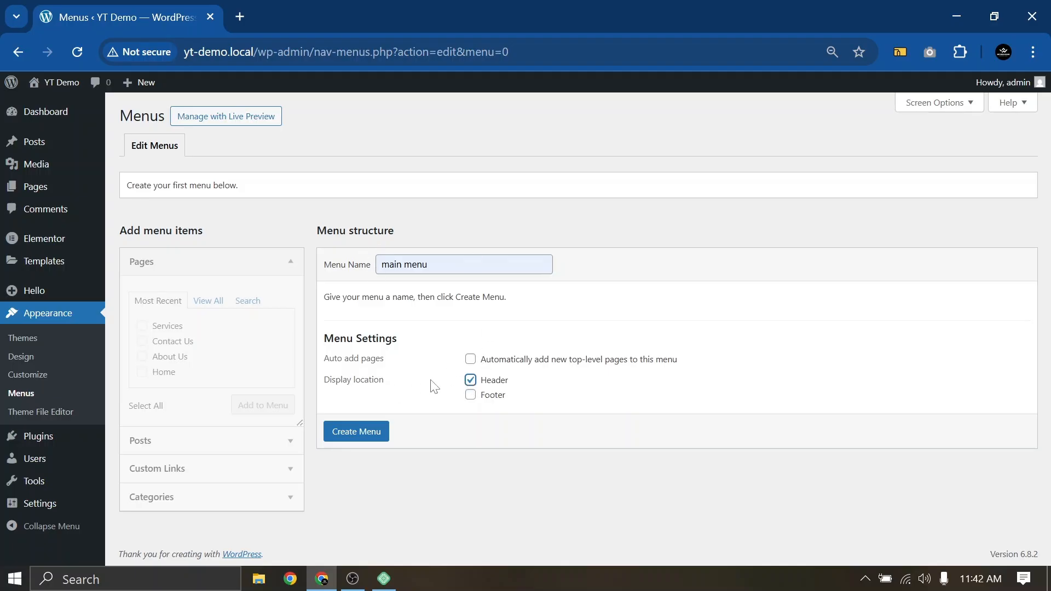
pyautogui.click(355, 433)
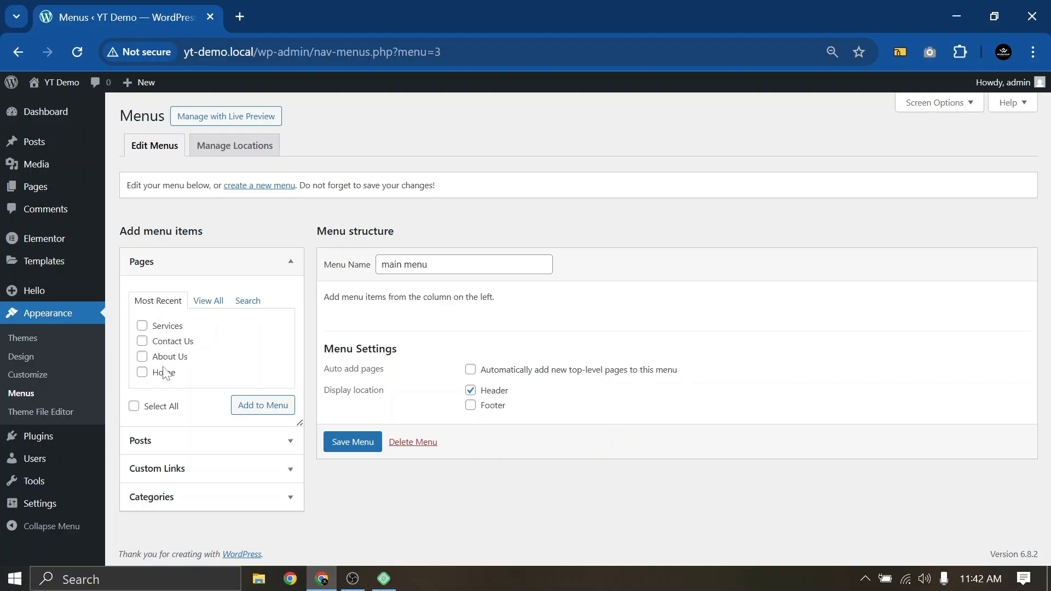
# Browse the add-item panels, then list all pages and tick all five for adding
pyautogui.click(167, 272)
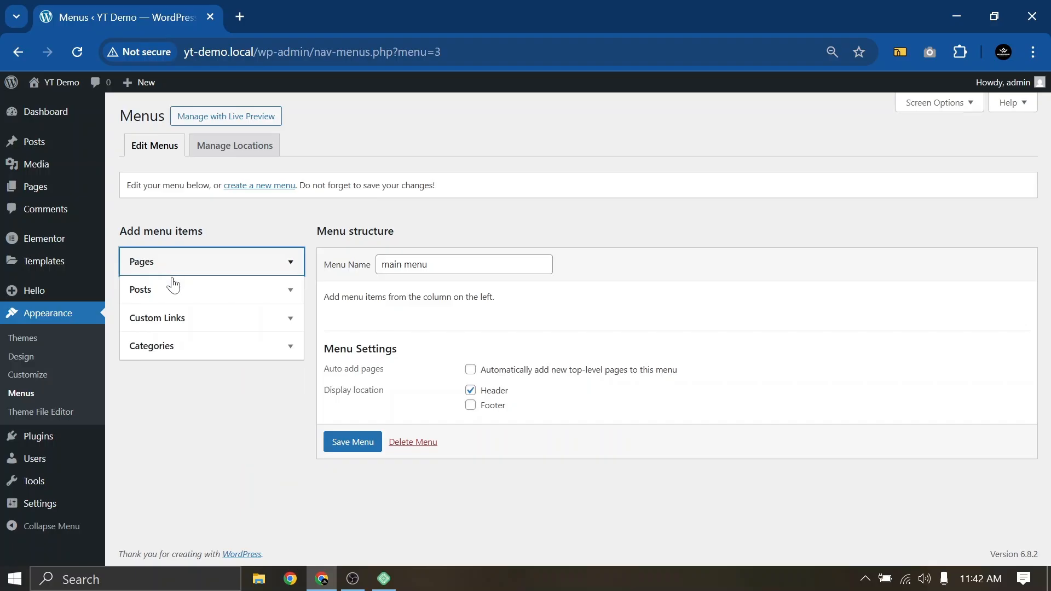
pyautogui.click(171, 289)
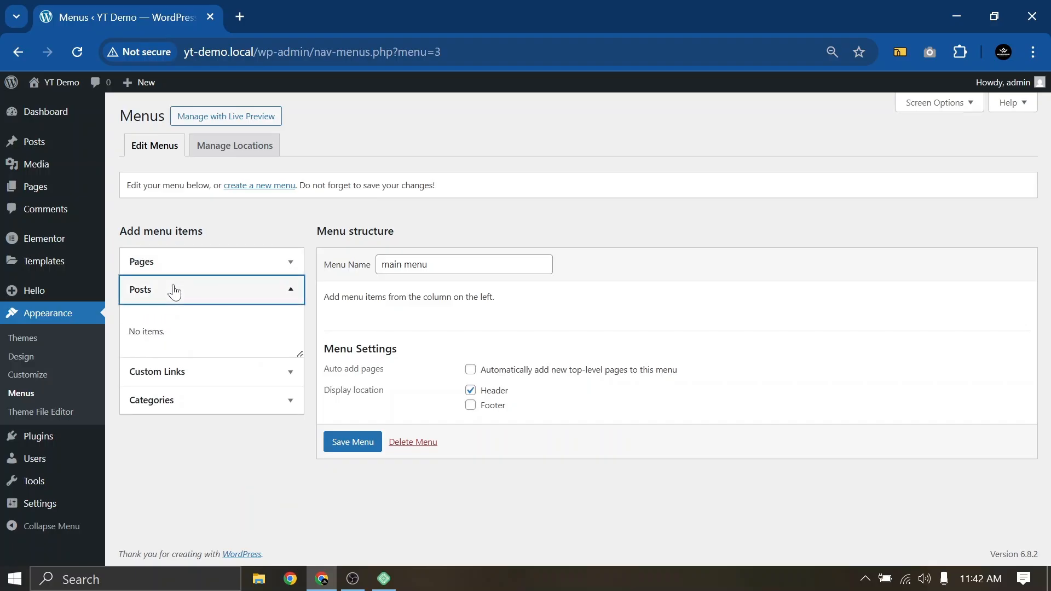
pyautogui.click(175, 290)
pyautogui.click(180, 318)
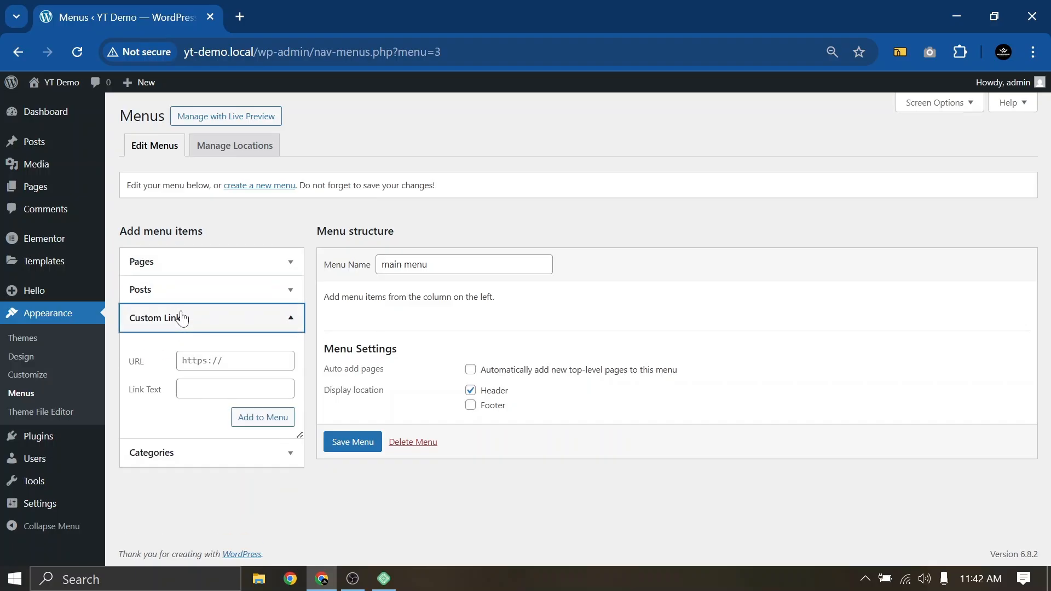
pyautogui.click(182, 317)
pyautogui.click(188, 348)
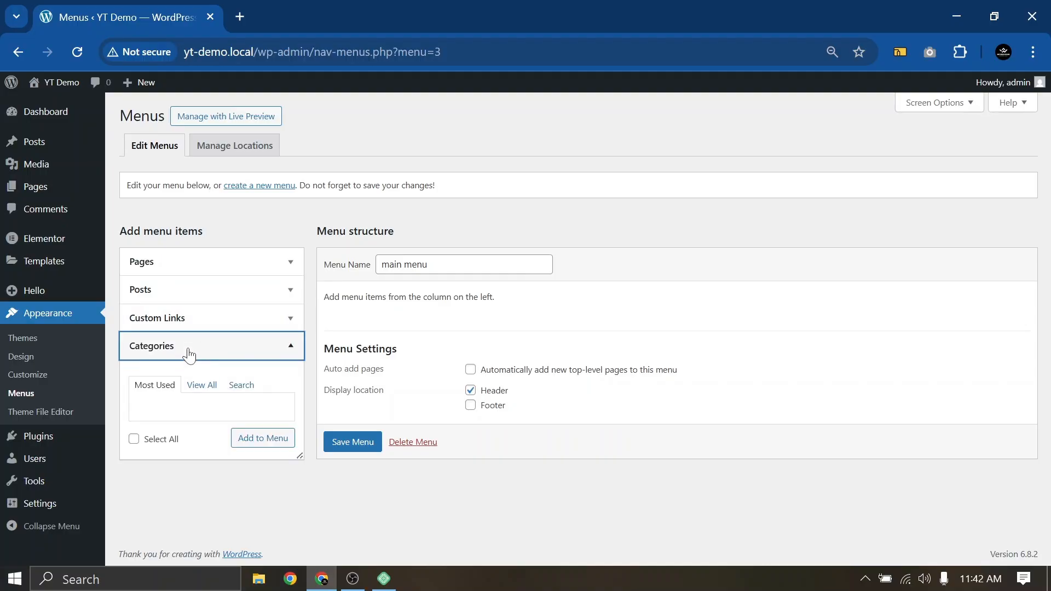
pyautogui.click(189, 354)
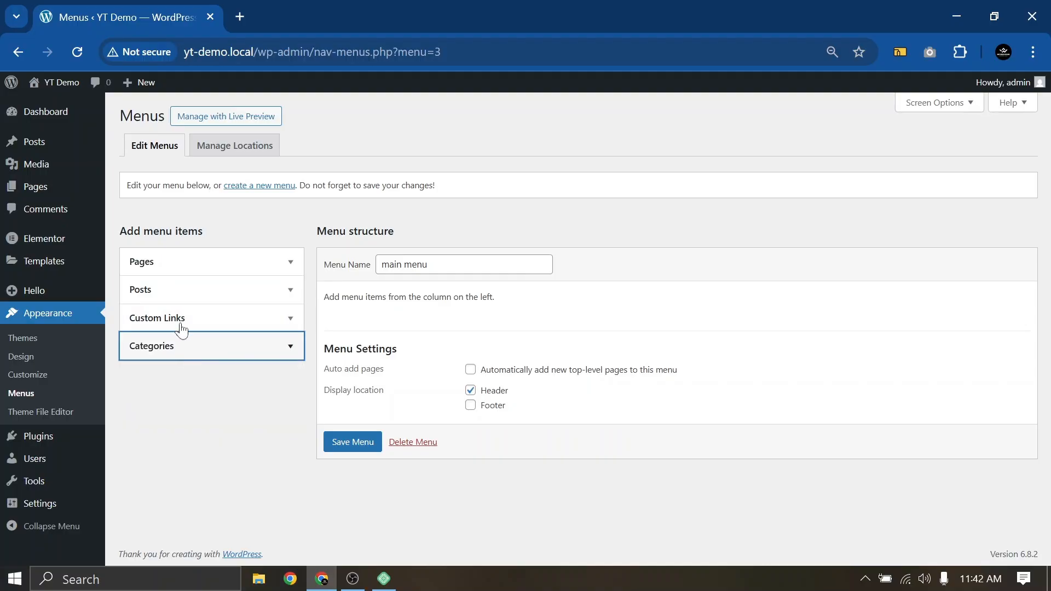
pyautogui.click(178, 266)
pyautogui.click(208, 301)
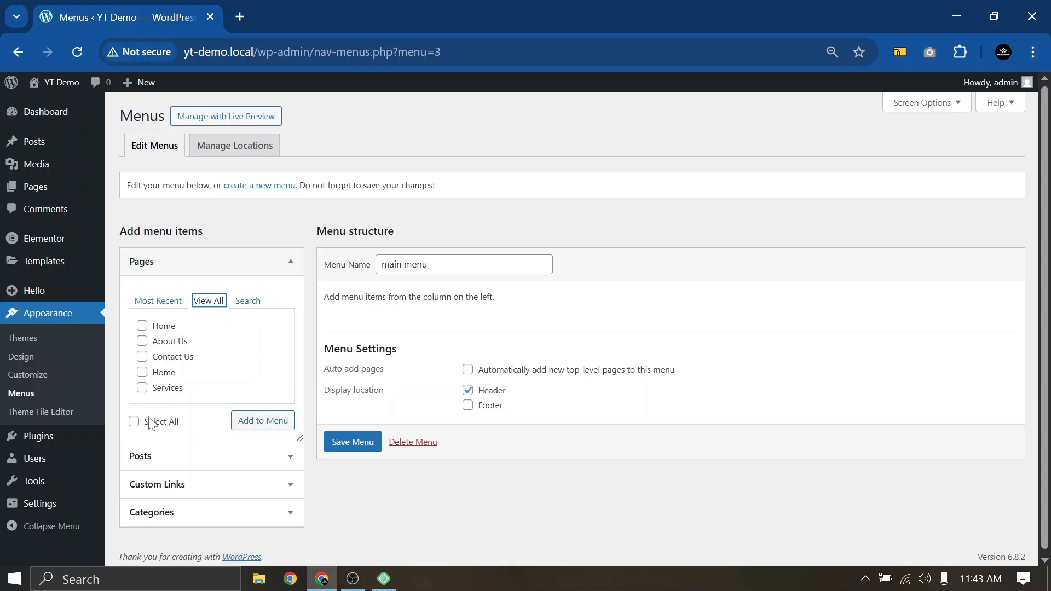
pyautogui.click(134, 421)
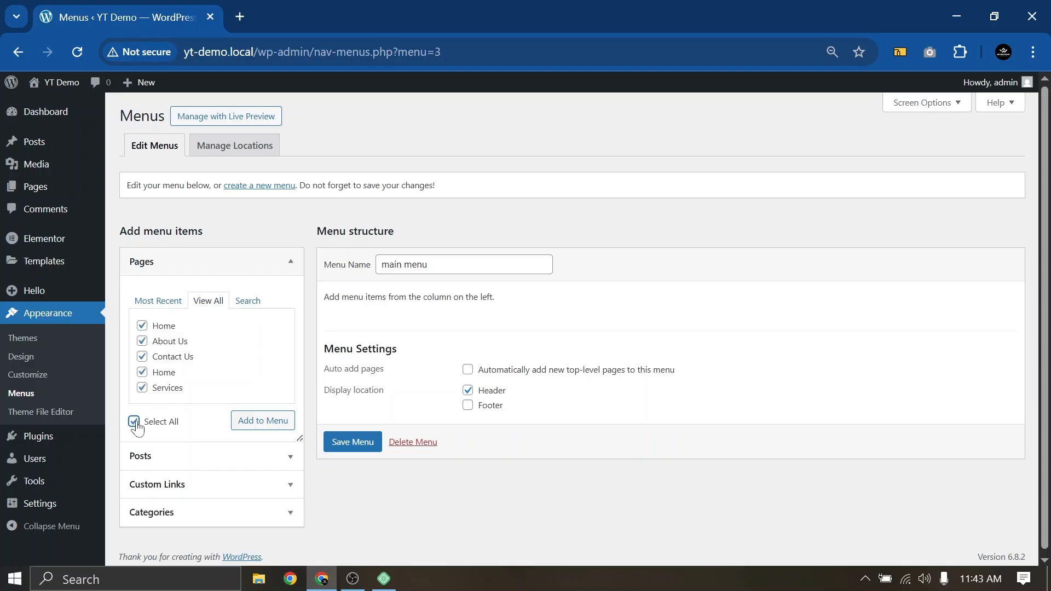
# Add the ticked pages to the main menu and remove the duplicate custom Home link
pyautogui.click(254, 425)
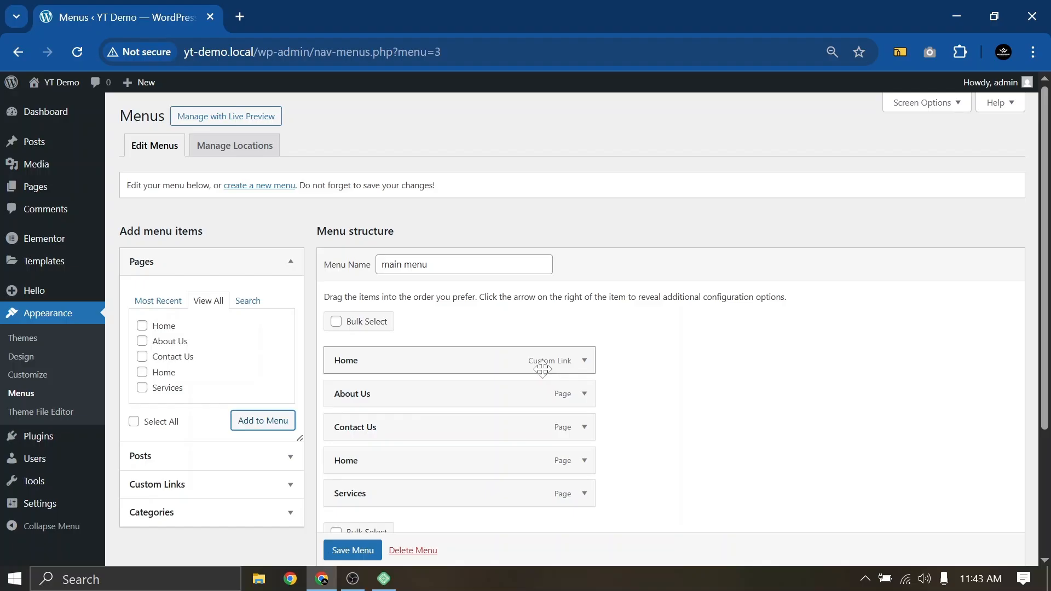
pyautogui.click(584, 362)
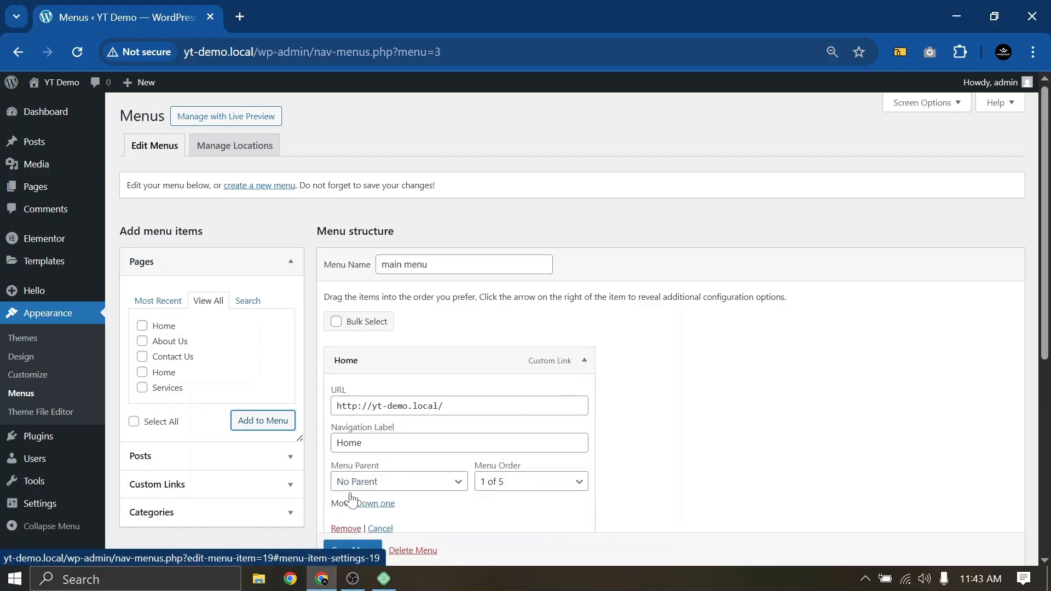
pyautogui.scroll(-2, 550, 248)
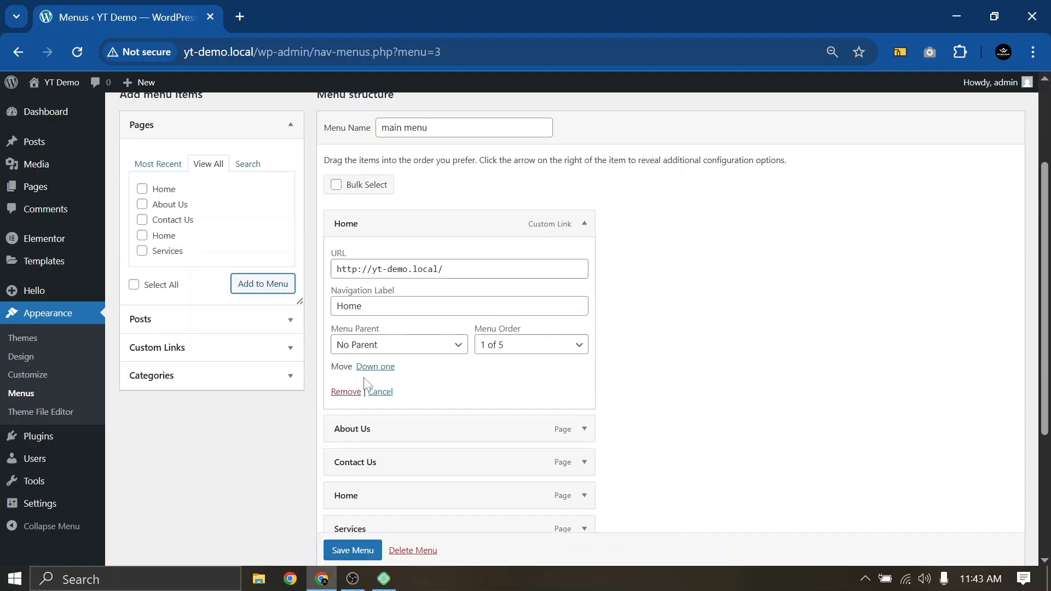
pyautogui.click(345, 392)
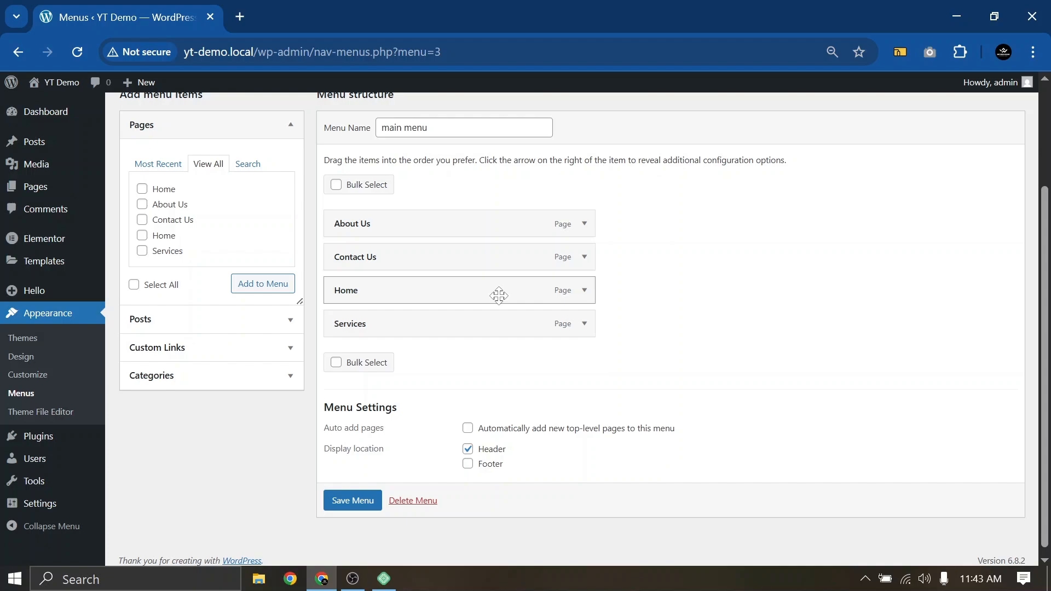
pyautogui.scroll(3, 495, 294)
pyautogui.scroll(-3, 484, 311)
# Reorder the menu as Home, Services, About Us, Contact Us and save it
pyautogui.moveTo(334, 290); pyautogui.dragTo(340, 225)
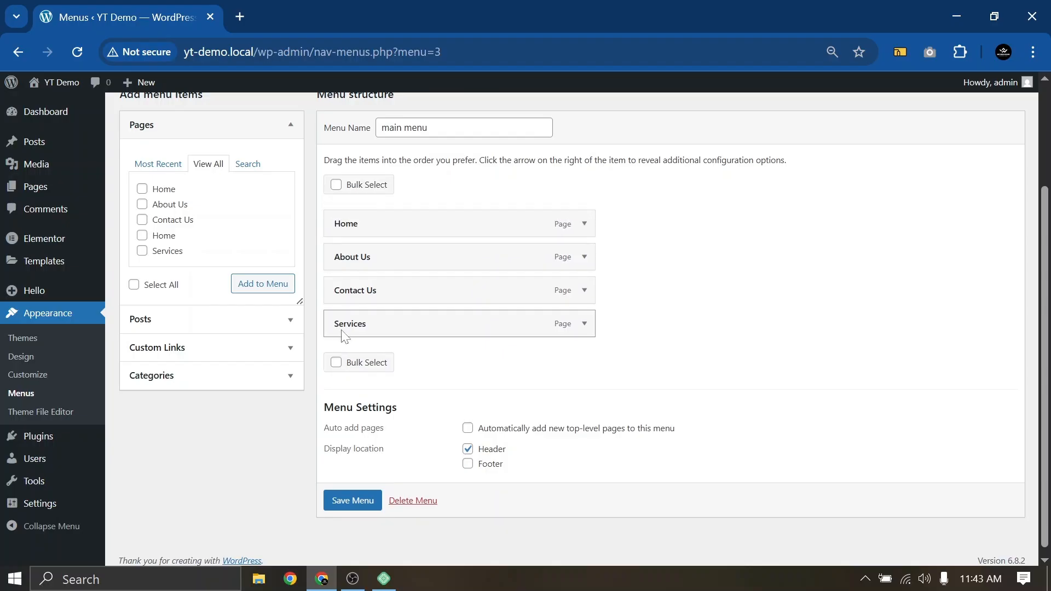
pyautogui.moveTo(343, 327); pyautogui.dragTo(339, 265)
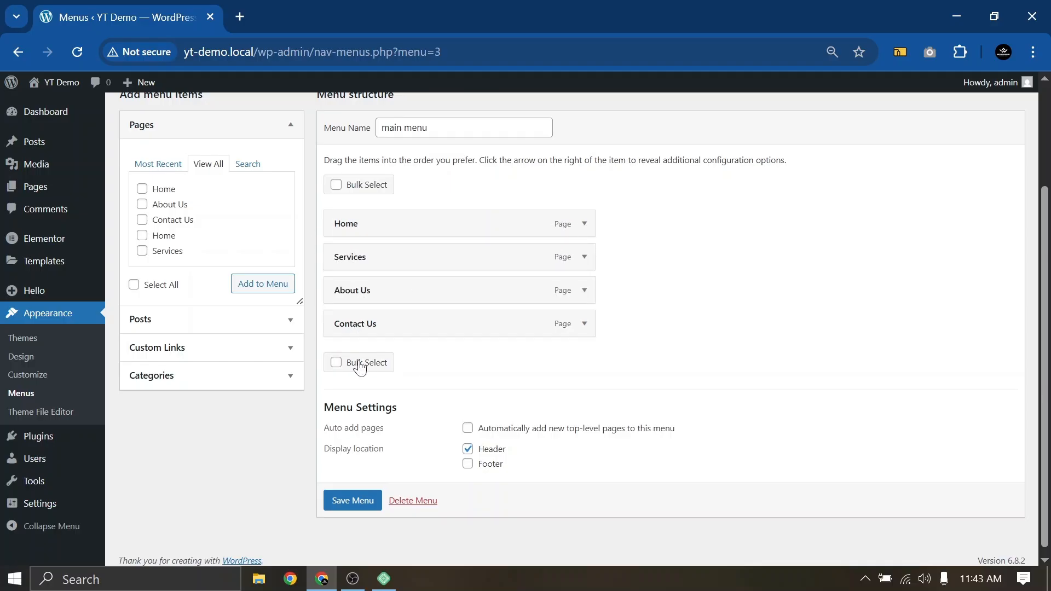
pyautogui.click(356, 503)
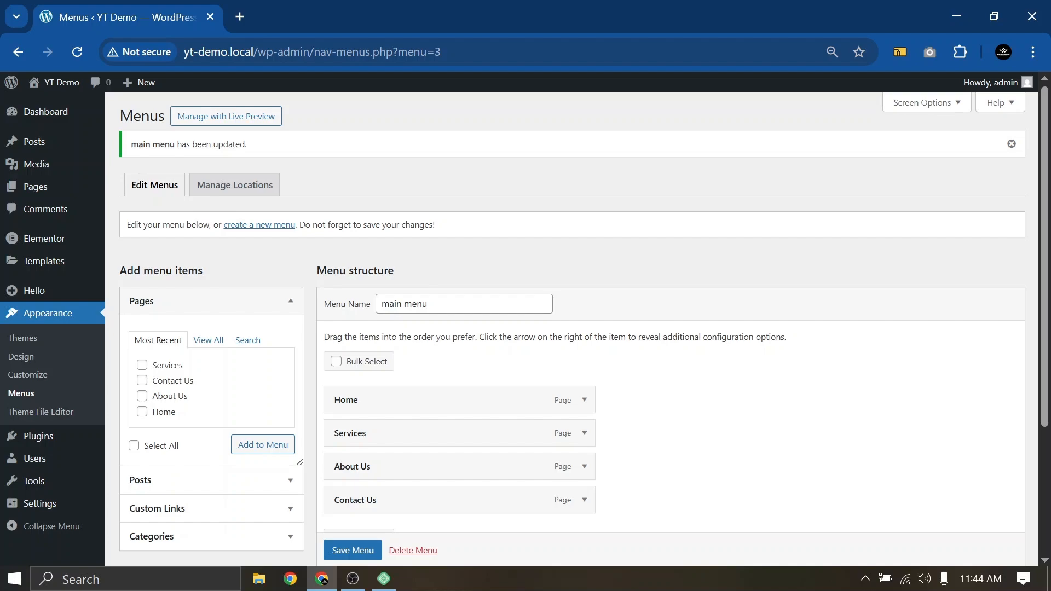
pyautogui.scroll(-2, 548, 328)
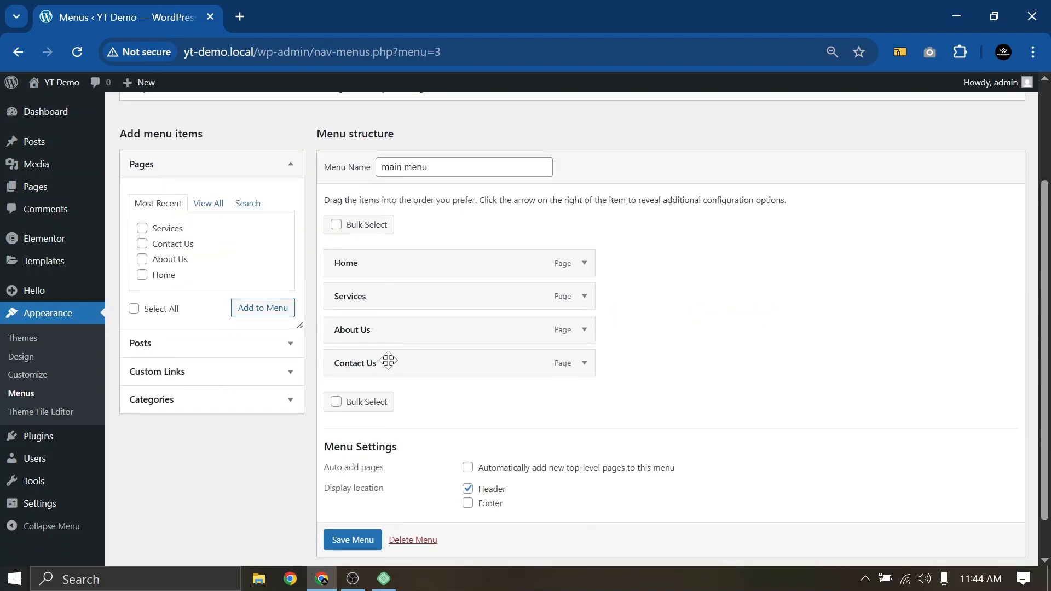
pyautogui.click(354, 547)
pyautogui.scroll(-1, 357, 550)
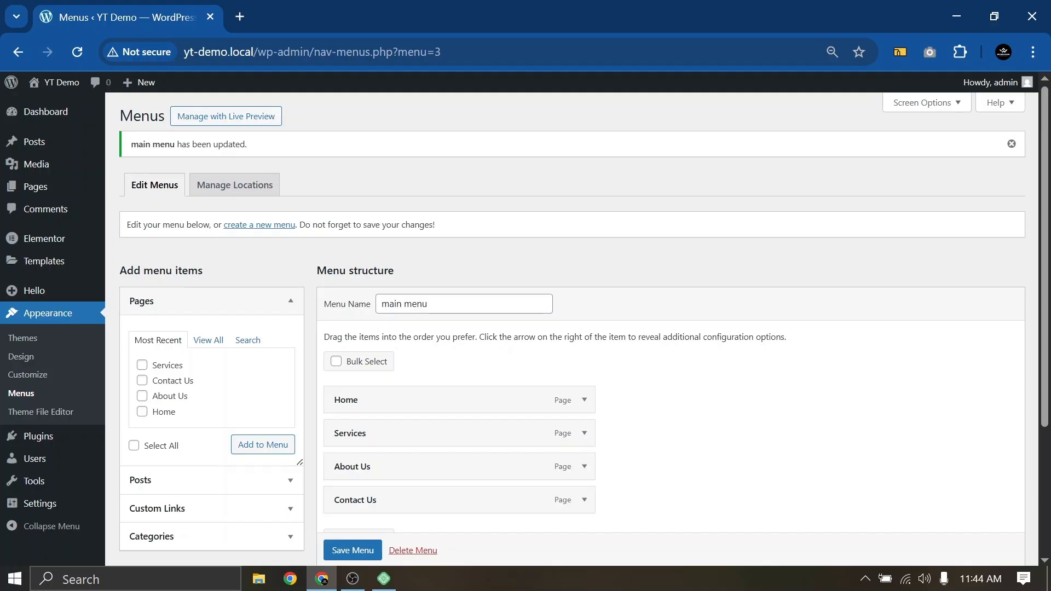
pyautogui.moveTo(33, 512)
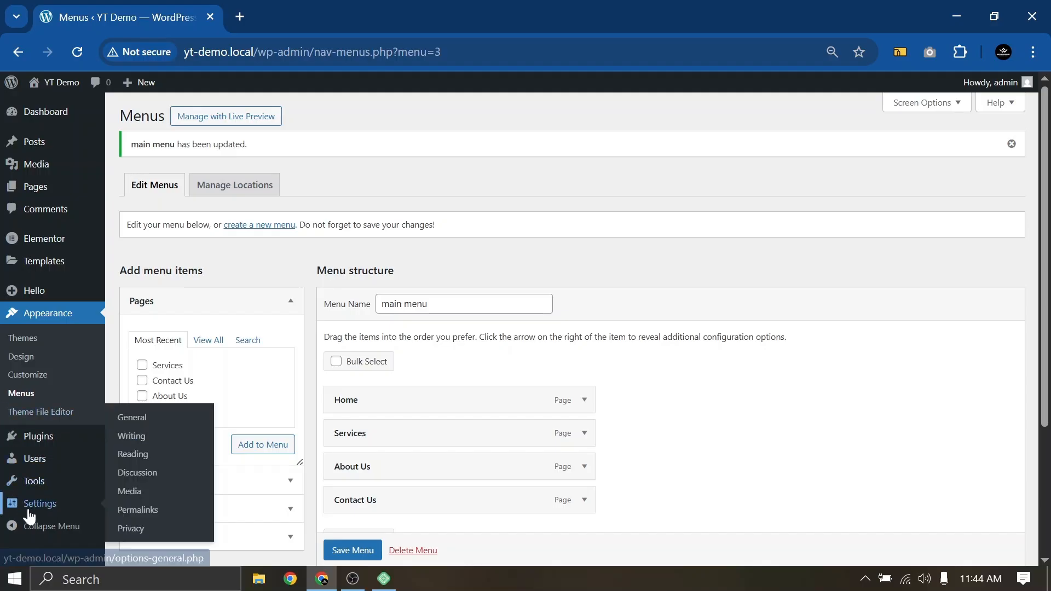
# Browse the General and Writing settings pages, finishing on Reading settings
pyautogui.click(137, 419)
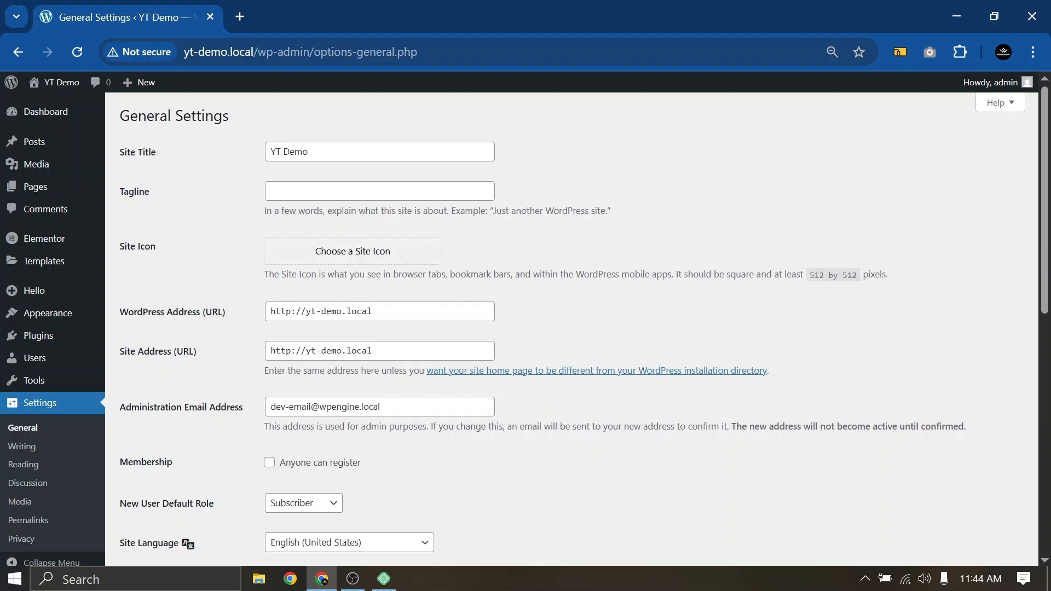
pyautogui.scroll(-2, 349, 266)
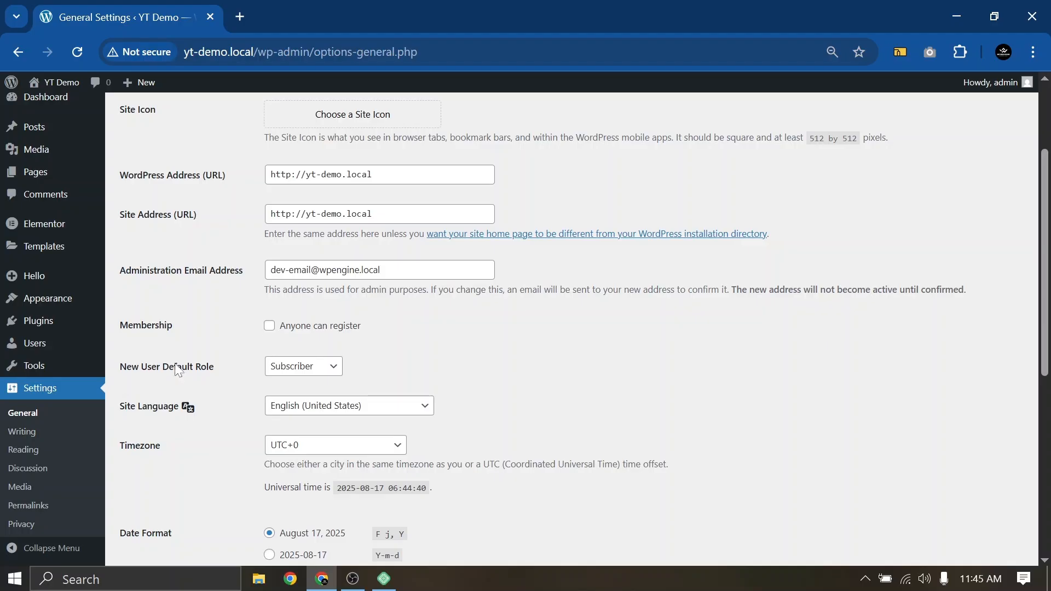
pyautogui.click(15, 434)
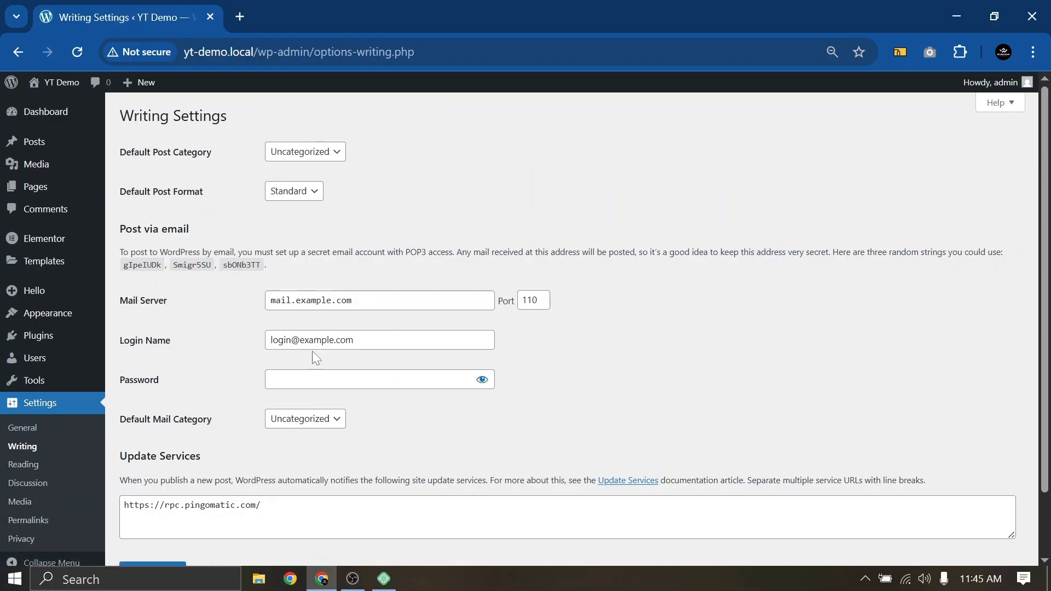
pyautogui.scroll(-2, 317, 356)
pyautogui.scroll(2, 316, 356)
pyautogui.click(18, 469)
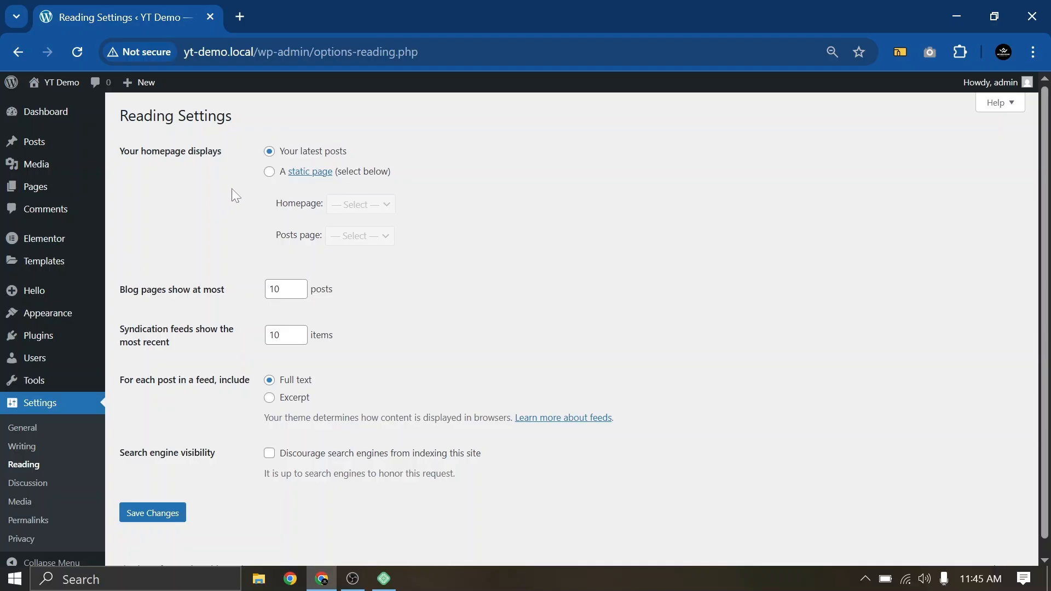
# Set the homepage to the static page 'Home' and save the Reading settings
pyautogui.click(269, 173)
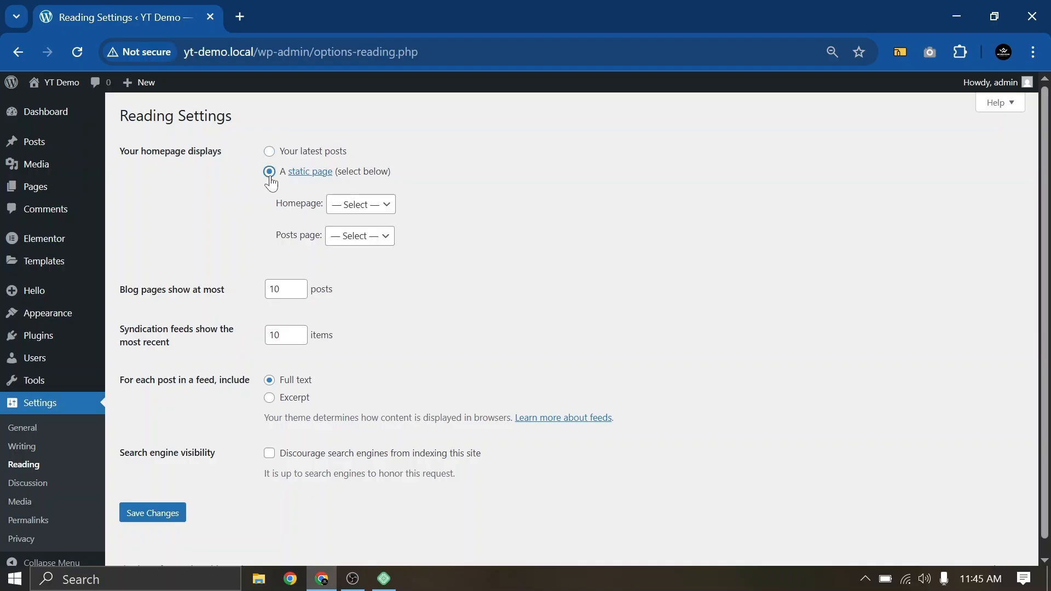
pyautogui.click(366, 209)
pyautogui.click(356, 284)
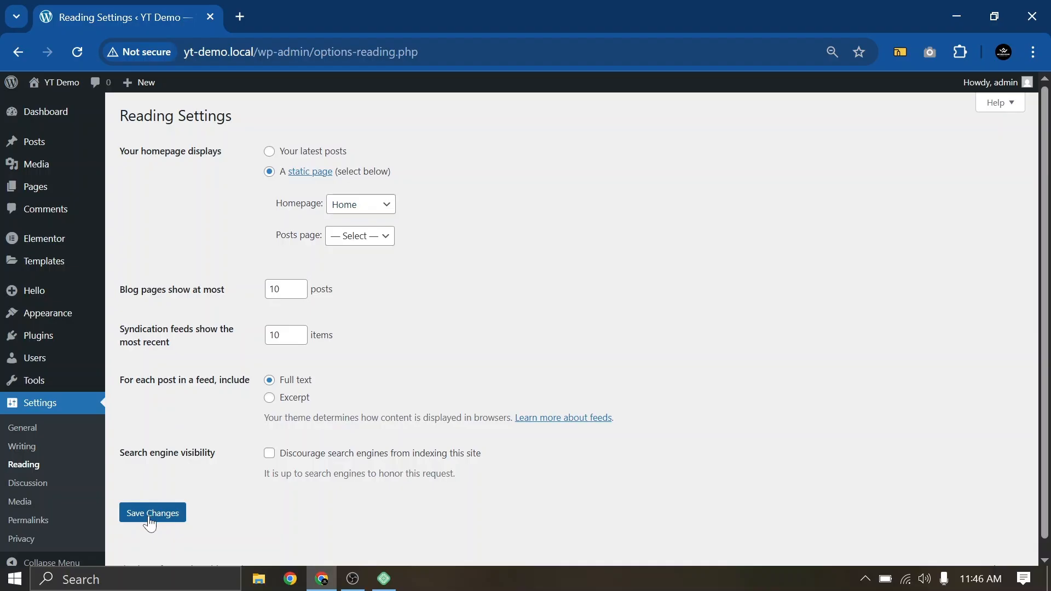
pyautogui.click(150, 520)
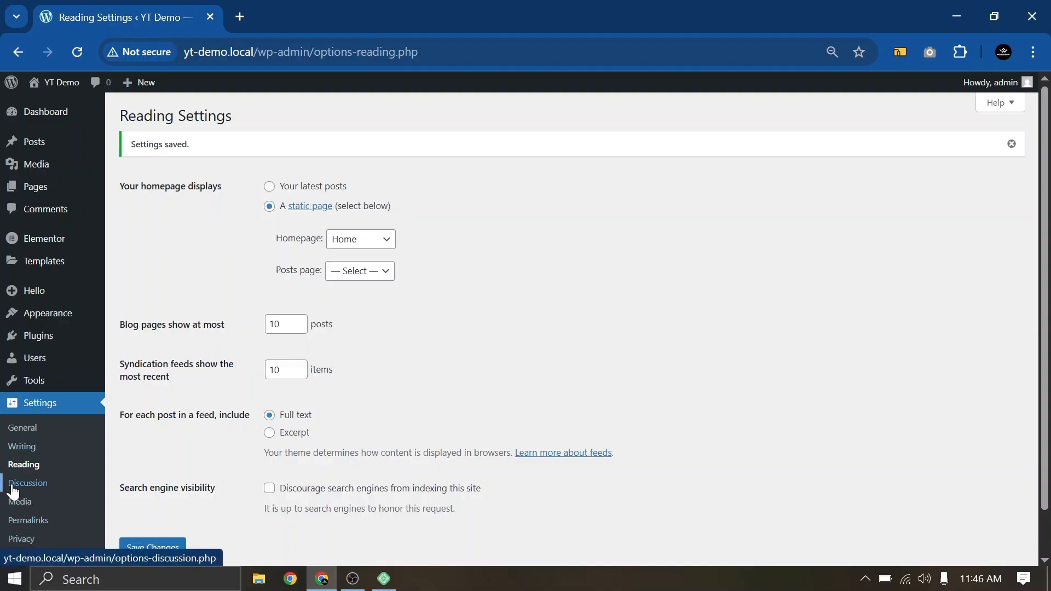
# Set the permalink structure to Post name and save the change
pyautogui.click(24, 525)
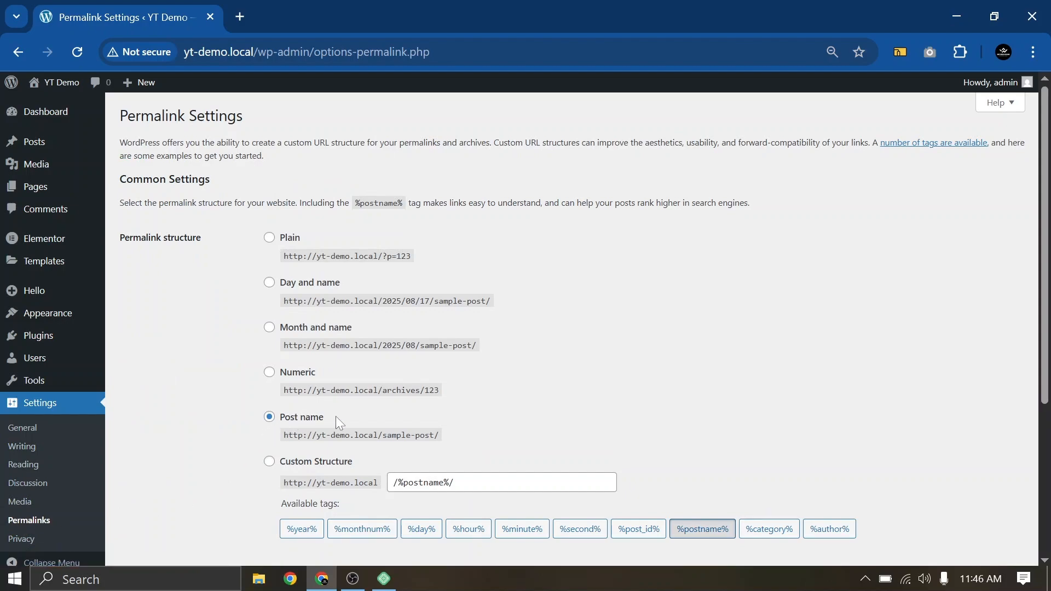
pyautogui.moveTo(336, 416); pyautogui.dragTo(243, 421)
pyautogui.click(243, 421)
pyautogui.click(269, 240)
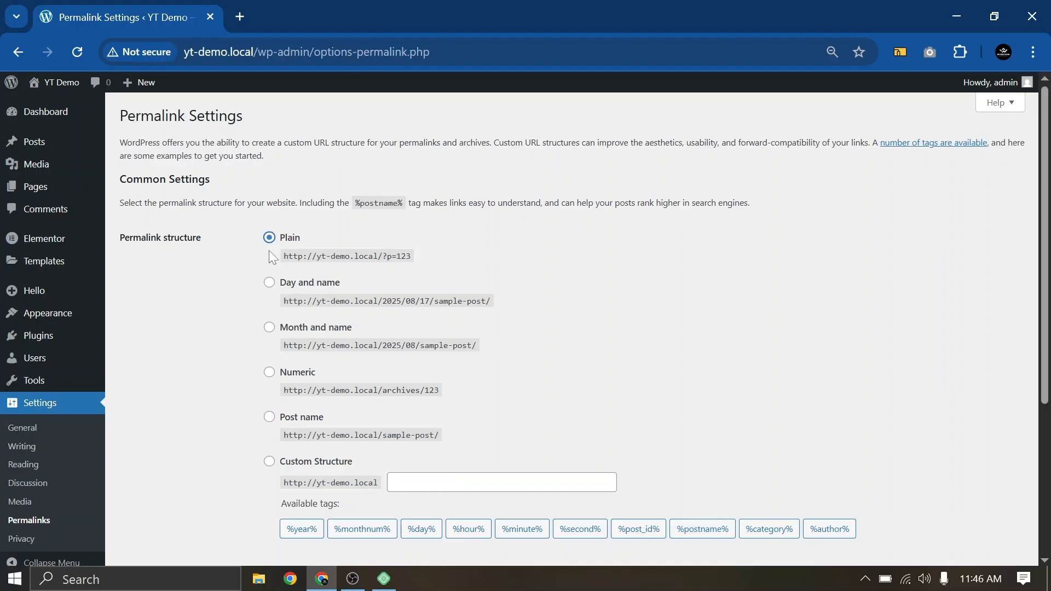
pyautogui.click(269, 284)
pyautogui.click(270, 419)
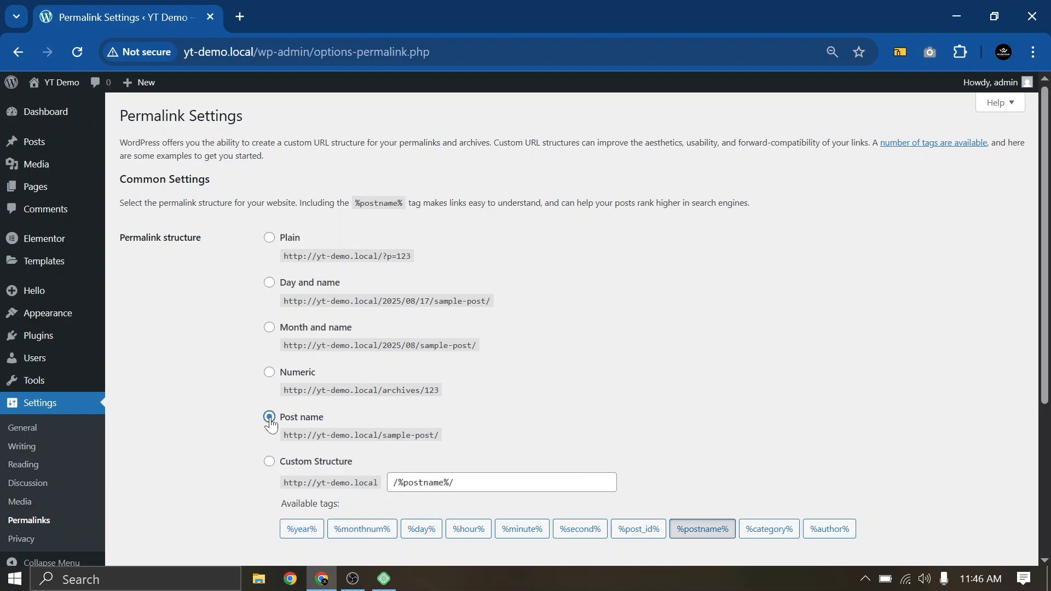
pyautogui.scroll(-4, 270, 424)
pyautogui.click(158, 499)
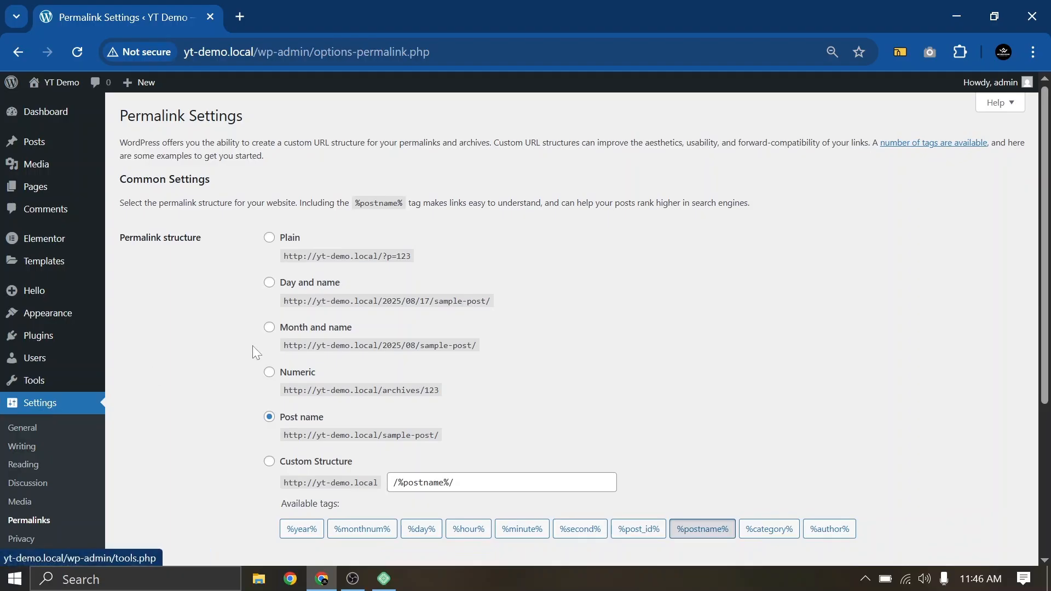
# Return to the YT Demo admin Dashboard
pyautogui.scroll(-4, 284, 379)
pyautogui.scroll(4, 284, 379)
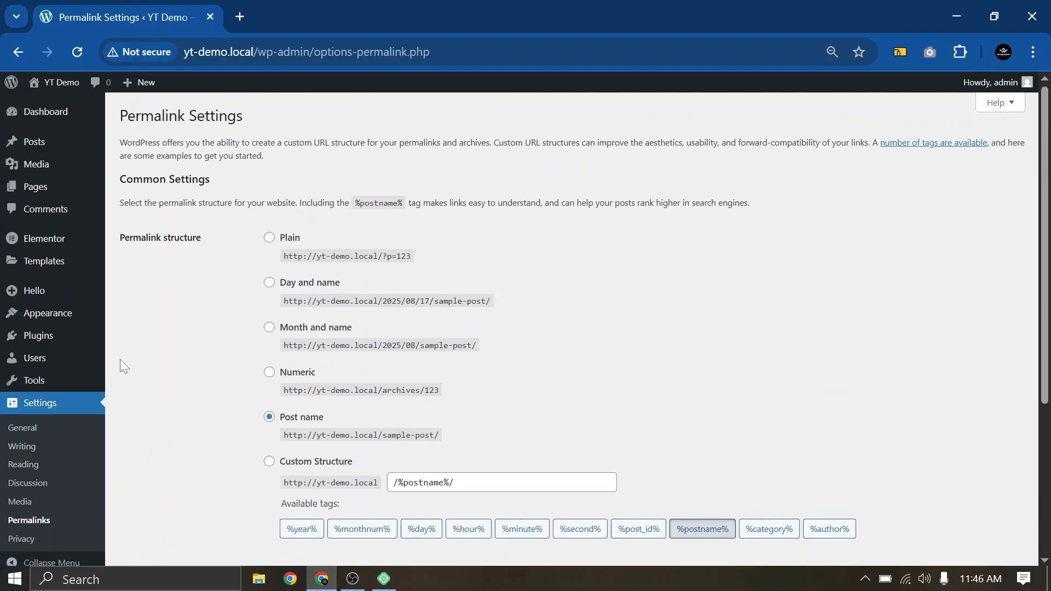
pyautogui.click(34, 114)
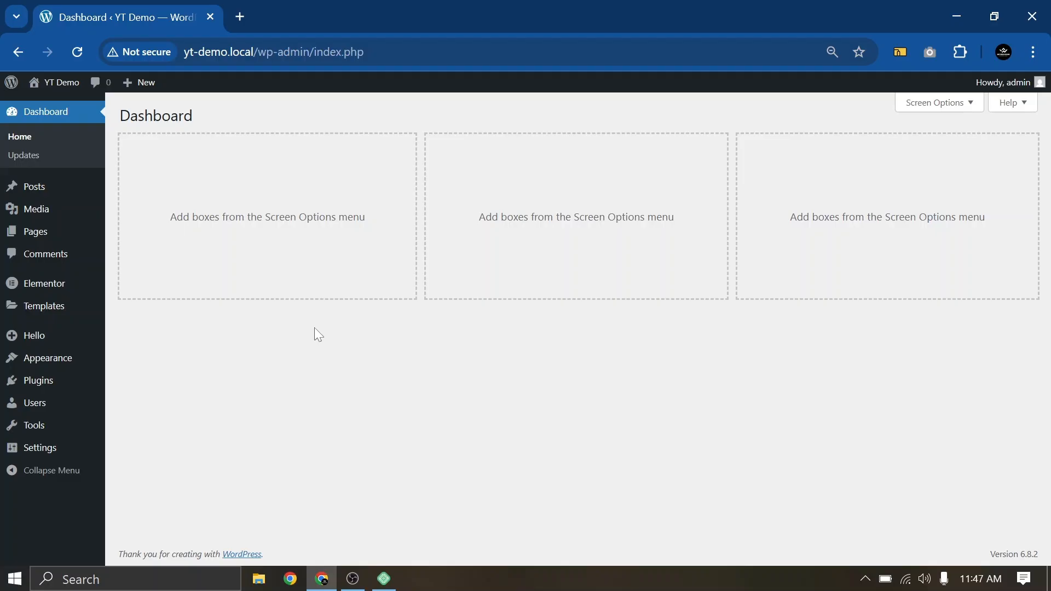
# Open All Pages to see Home labelled as the Front Page
pyautogui.click(37, 236)
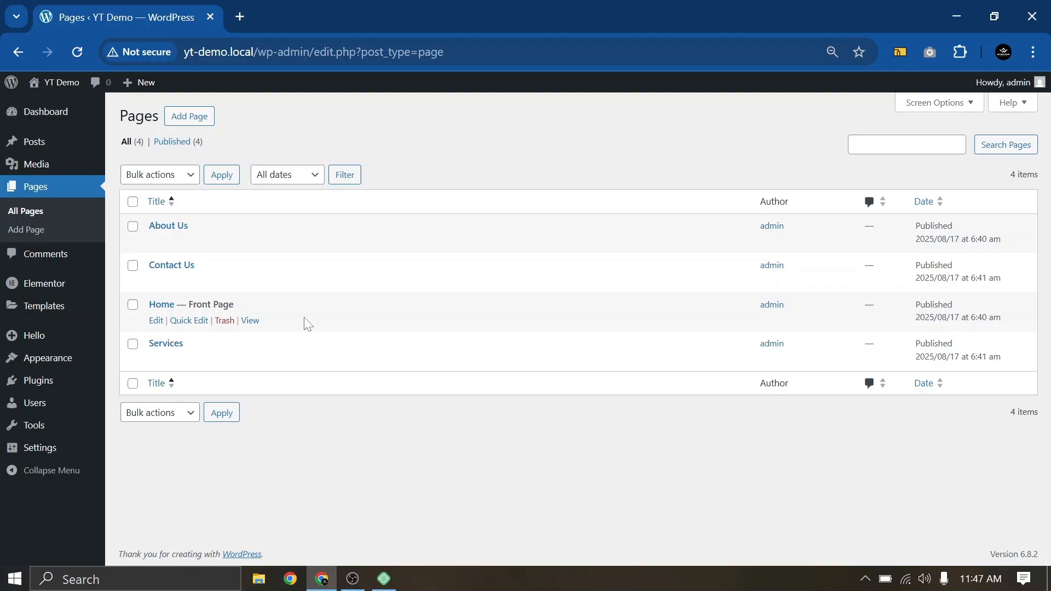
# Open Home in Elementor, skipping the AI notification and closing the Structure panel
pyautogui.click(157, 322)
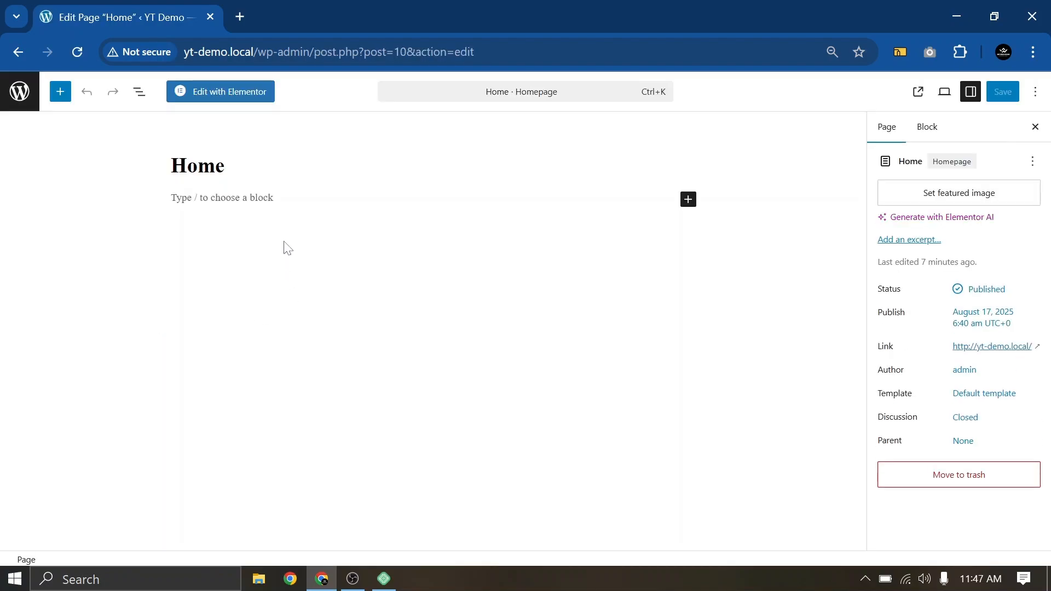
pyautogui.click(214, 94)
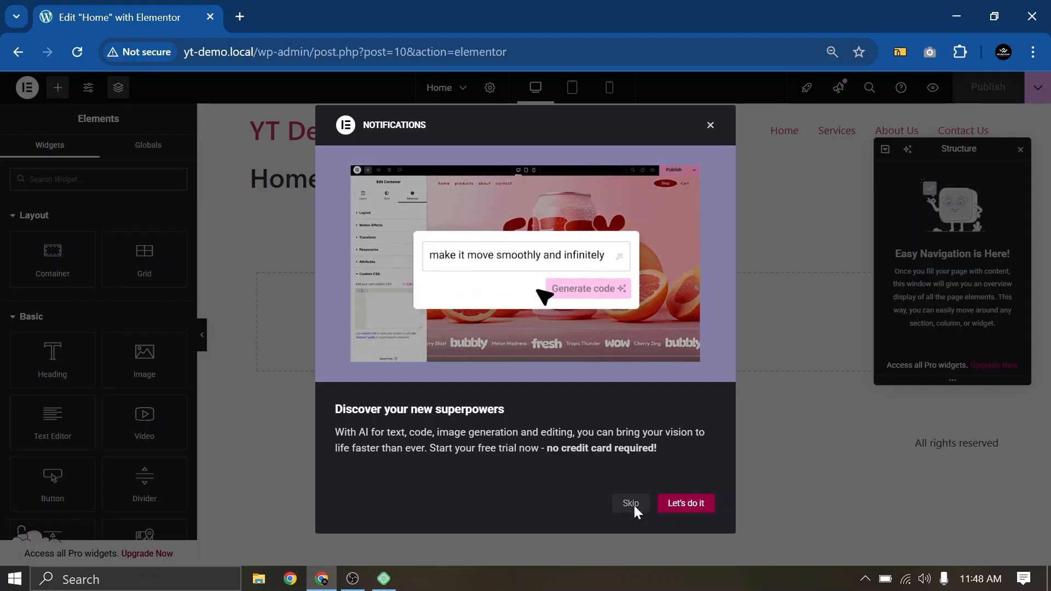
pyautogui.click(633, 504)
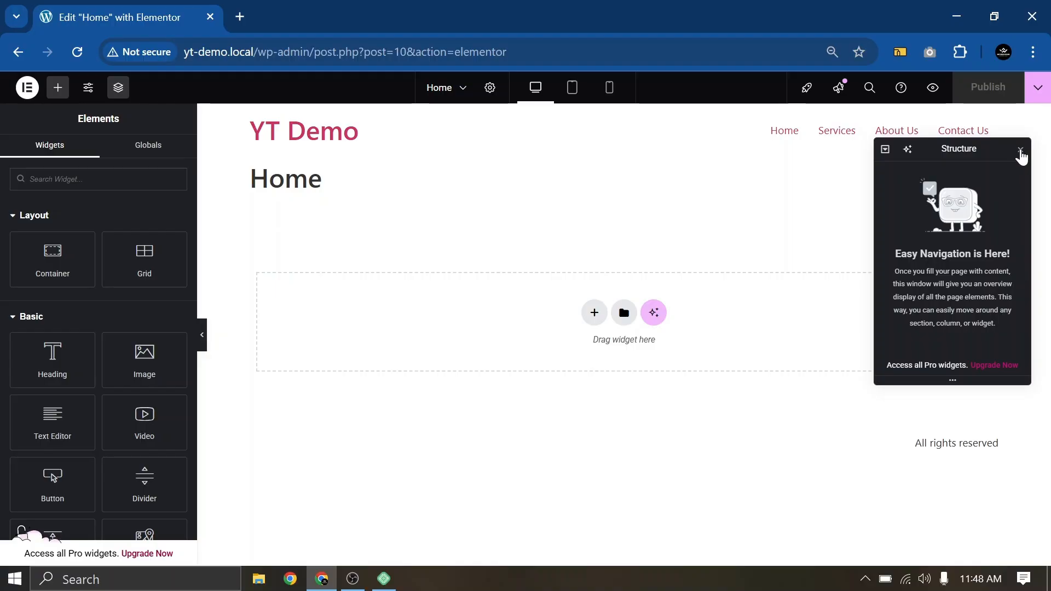
pyautogui.click(1020, 150)
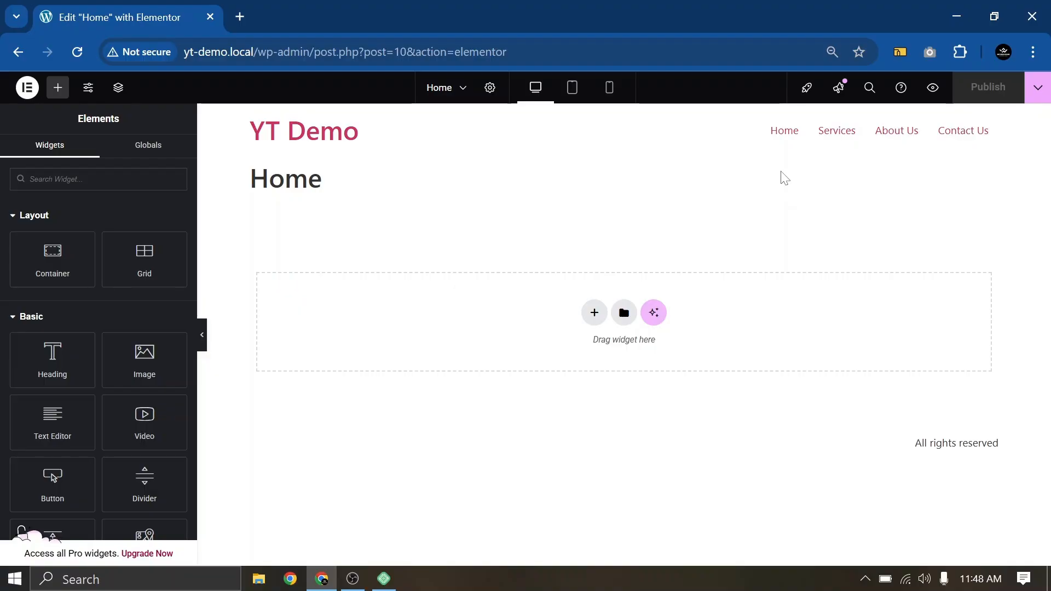
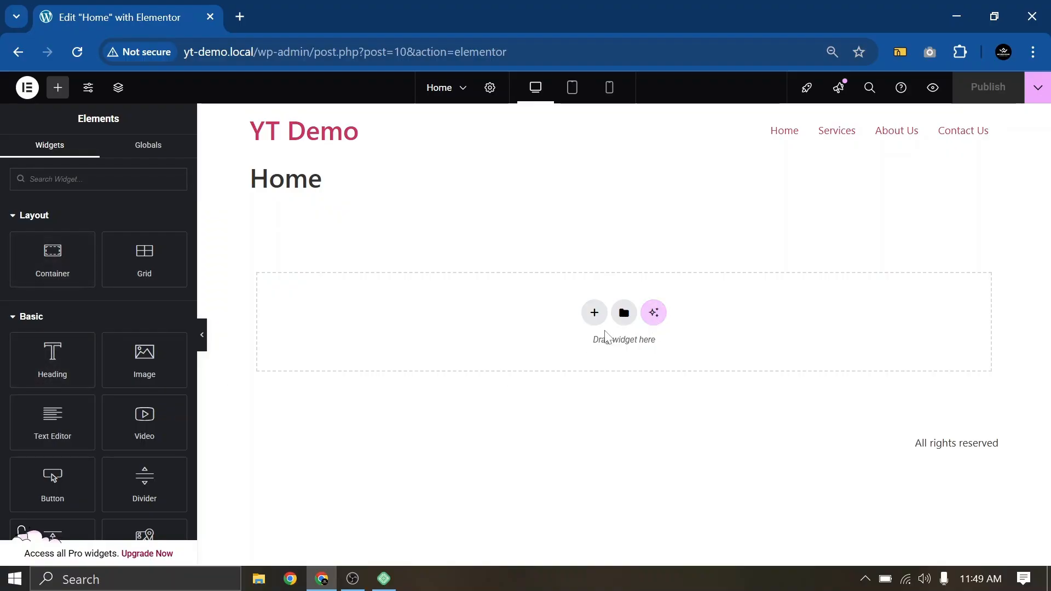
# Add a single full-width Flexbox container with a classic red background
pyautogui.click(594, 313)
pyautogui.click(601, 366)
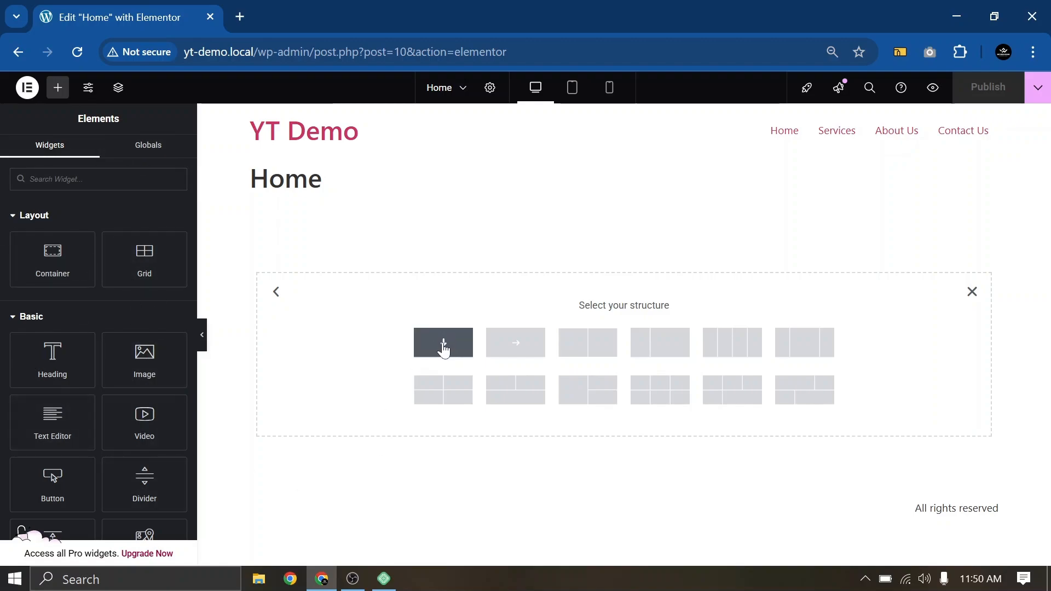
pyautogui.click(443, 345)
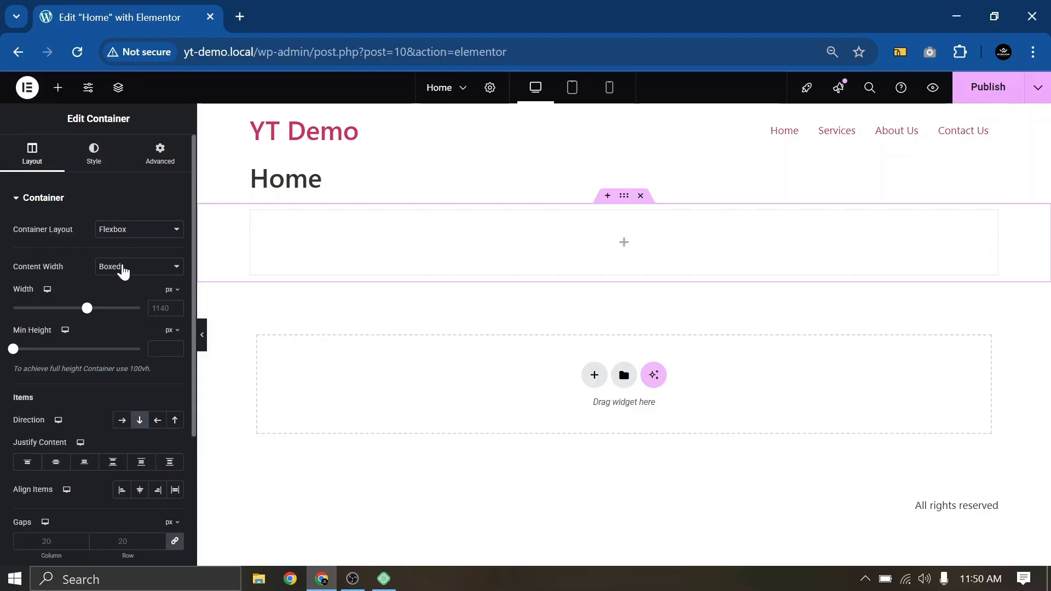
pyautogui.scroll(-4, 121, 306)
pyautogui.scroll(4, 64, 373)
pyautogui.click(90, 160)
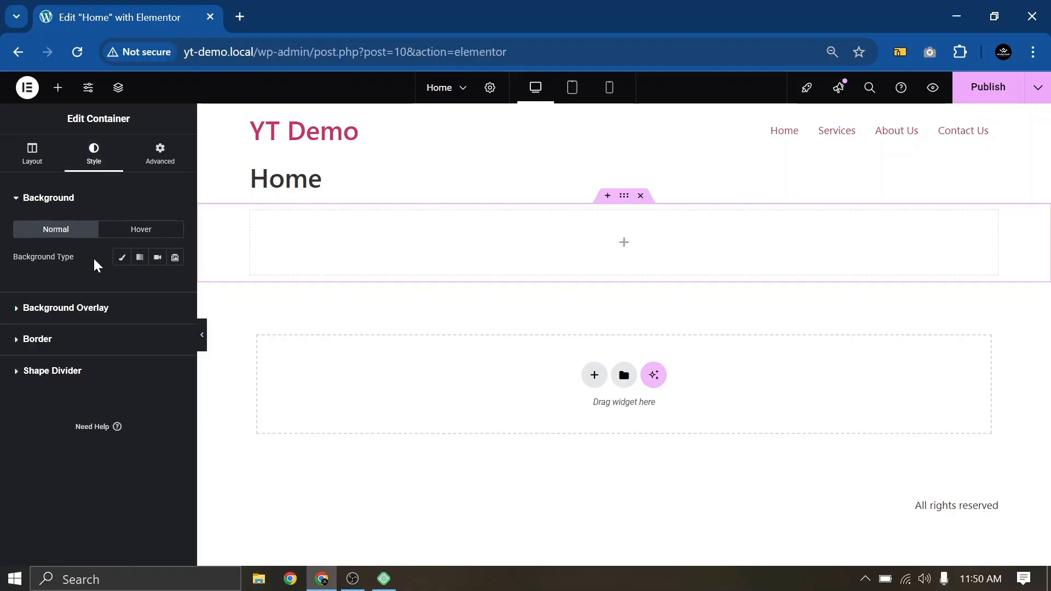
pyautogui.click(122, 258)
pyautogui.click(174, 283)
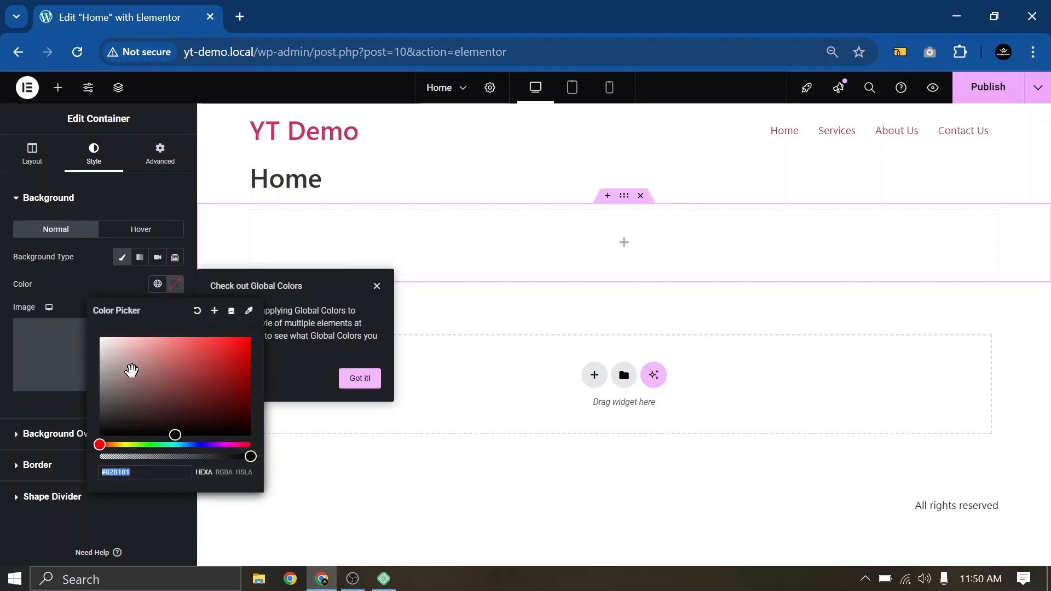
pyautogui.moveTo(131, 370); pyautogui.dragTo(246, 361)
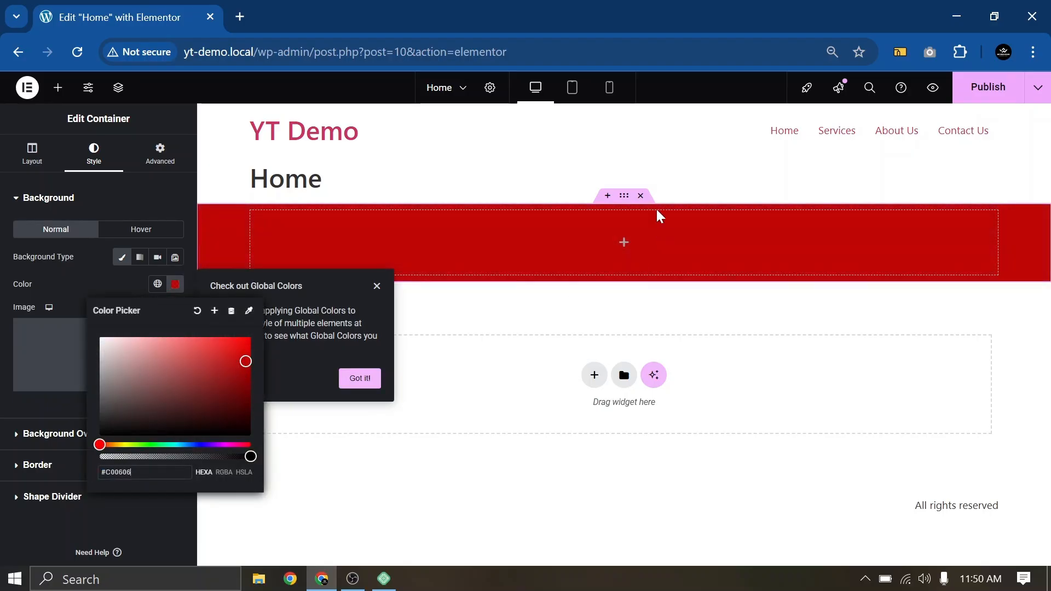
pyautogui.click(377, 286)
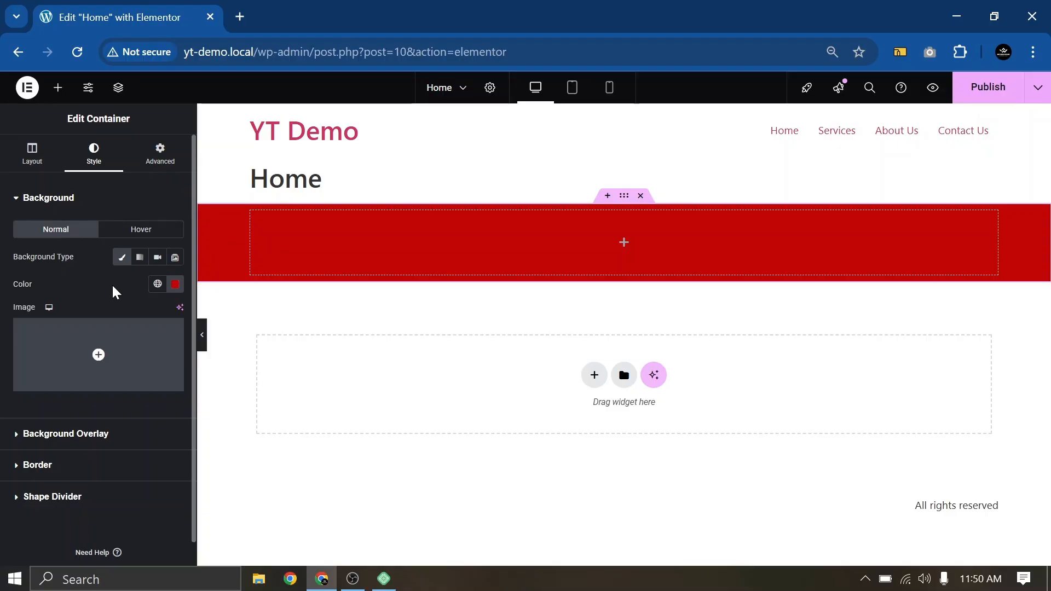
# Delete the red container and a second empty container, then publish the page
pyautogui.click(641, 196)
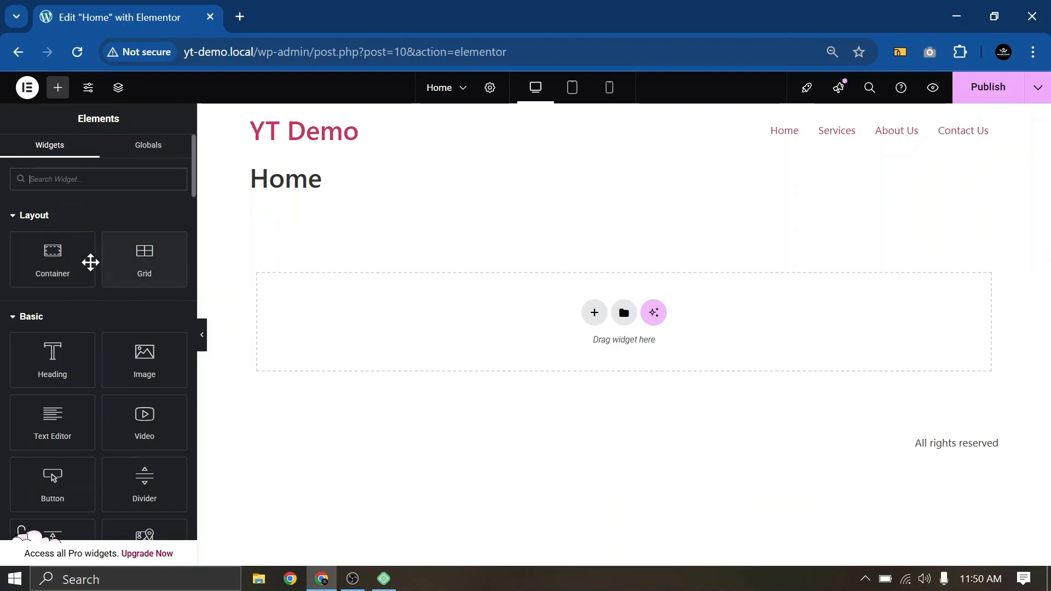
pyautogui.moveTo(65, 258); pyautogui.dragTo(491, 291)
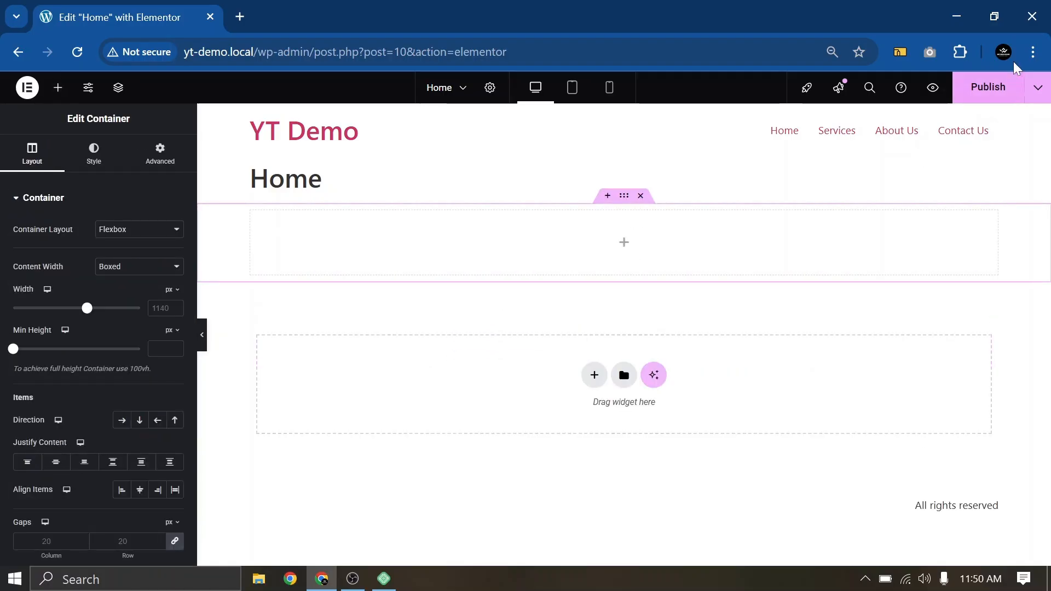
pyautogui.click(641, 196)
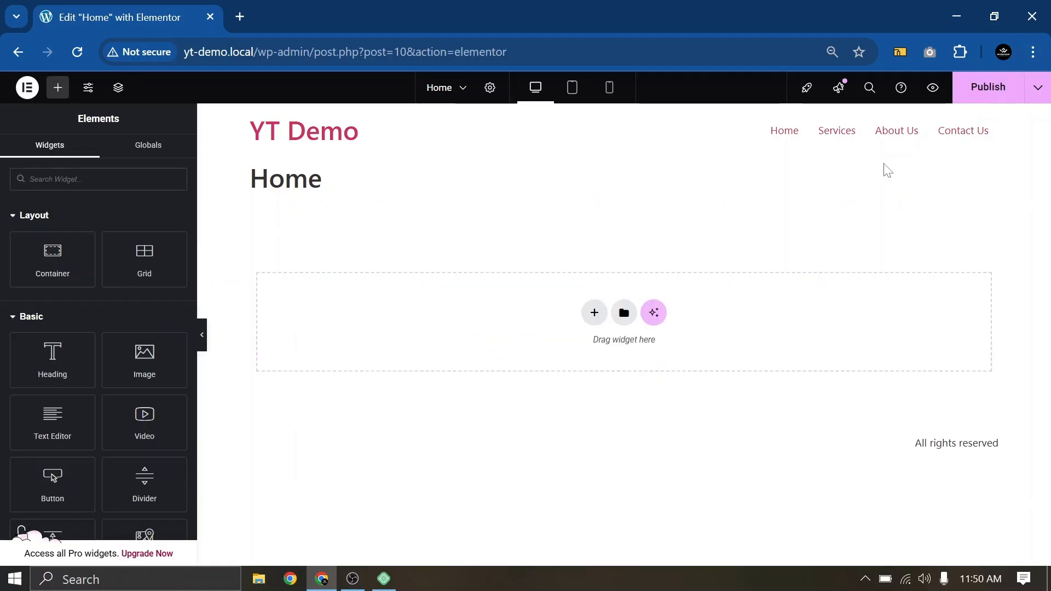
pyautogui.click(968, 97)
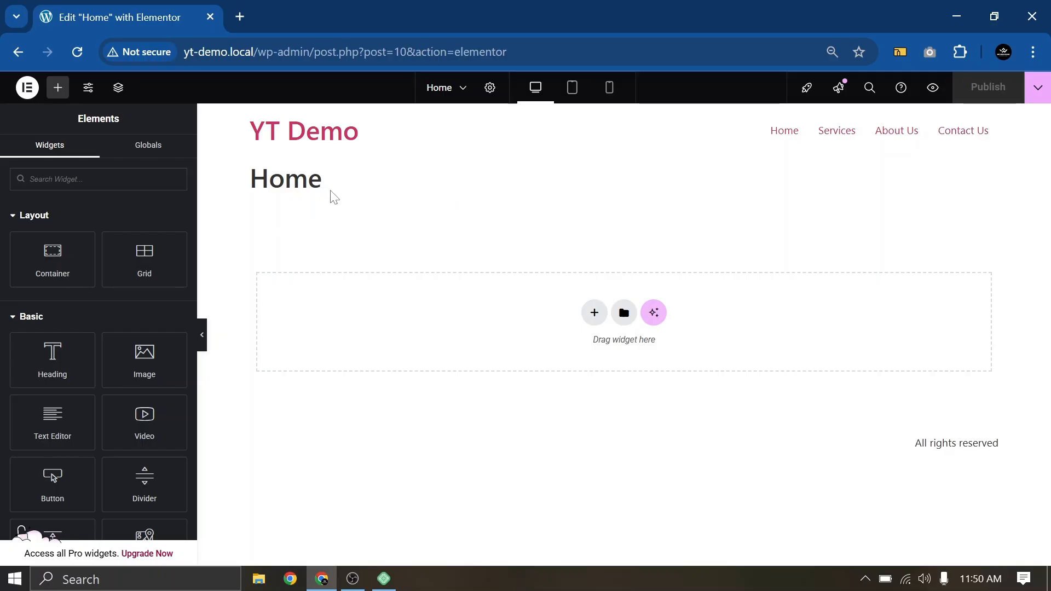
# Try selecting and dragging the Home title text on the canvas
pyautogui.moveTo(333, 197); pyautogui.dragTo(237, 195)
pyautogui.click(363, 181)
pyautogui.moveTo(350, 180); pyautogui.dragTo(235, 195)
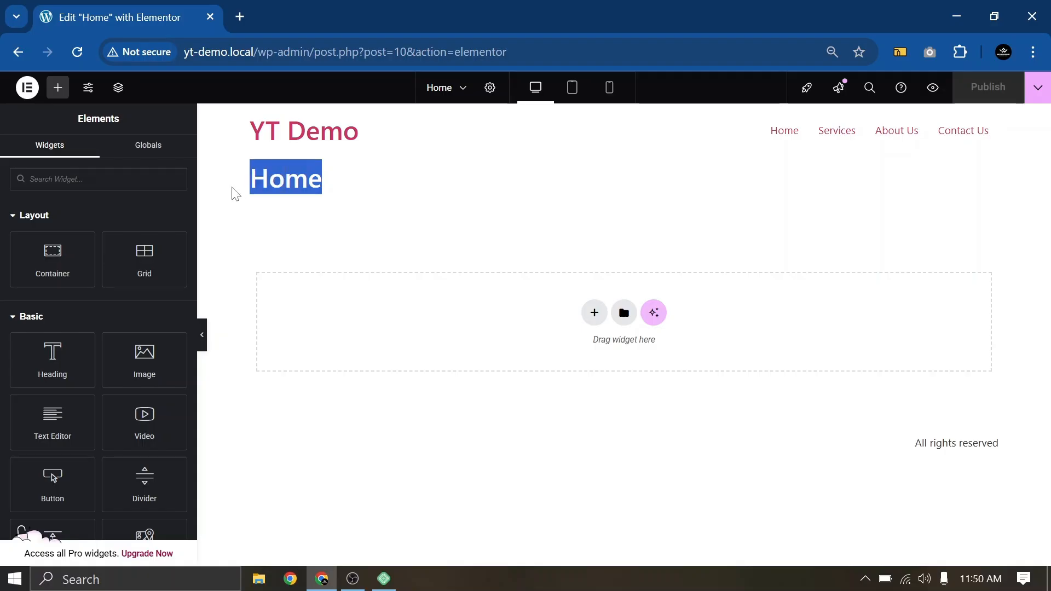
pyautogui.moveTo(334, 182); pyautogui.dragTo(308, 179)
pyautogui.click(364, 191)
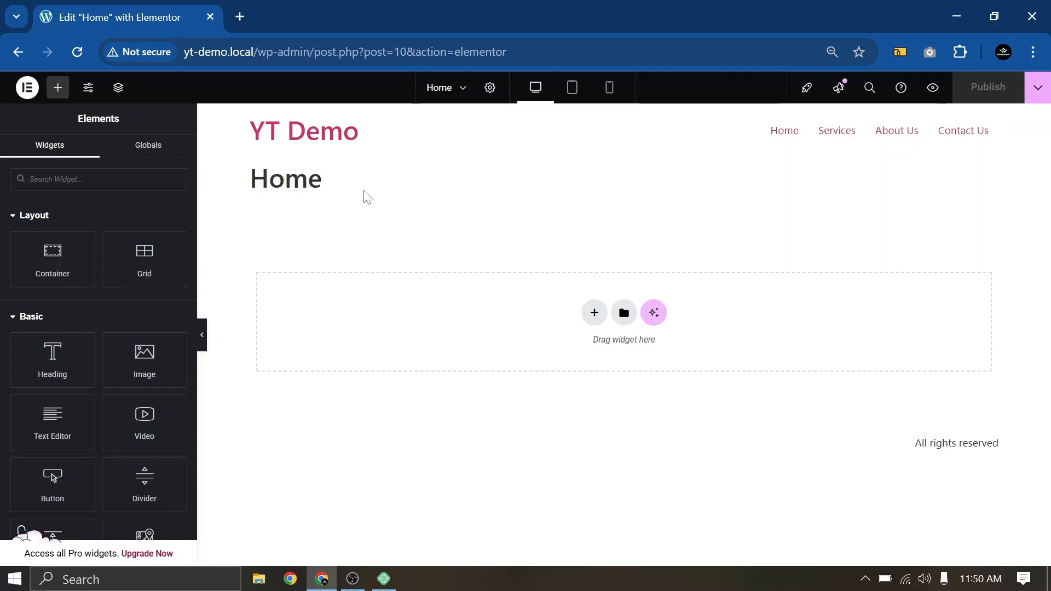
pyautogui.moveTo(367, 197); pyautogui.dragTo(250, 185)
pyautogui.click(357, 181)
# Set Hide Title to Yes in Page Settings and publish the change
pyautogui.click(491, 90)
pyautogui.scroll(-2, 109, 306)
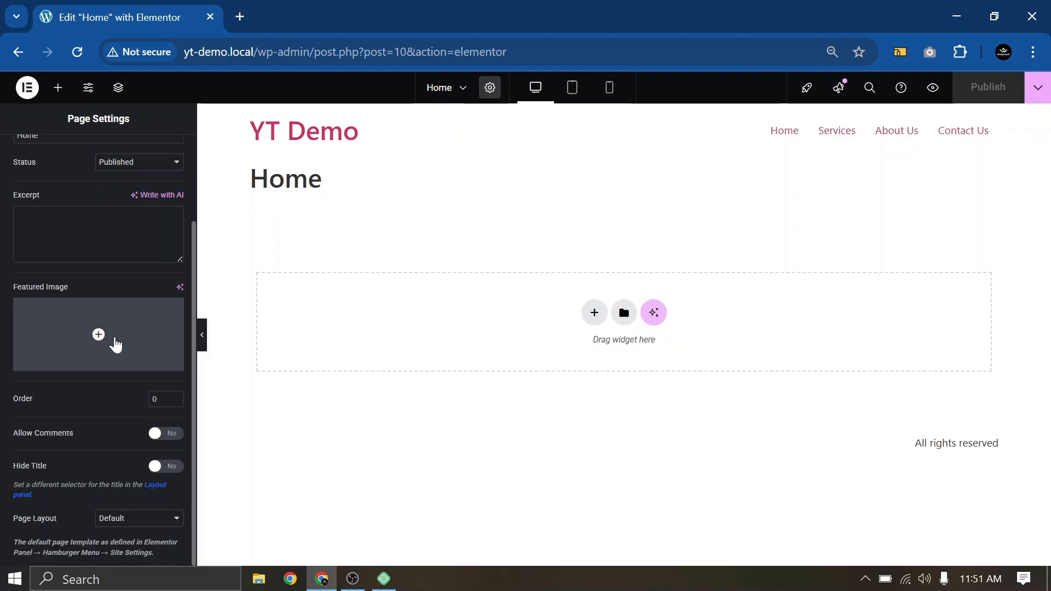
pyautogui.click(174, 470)
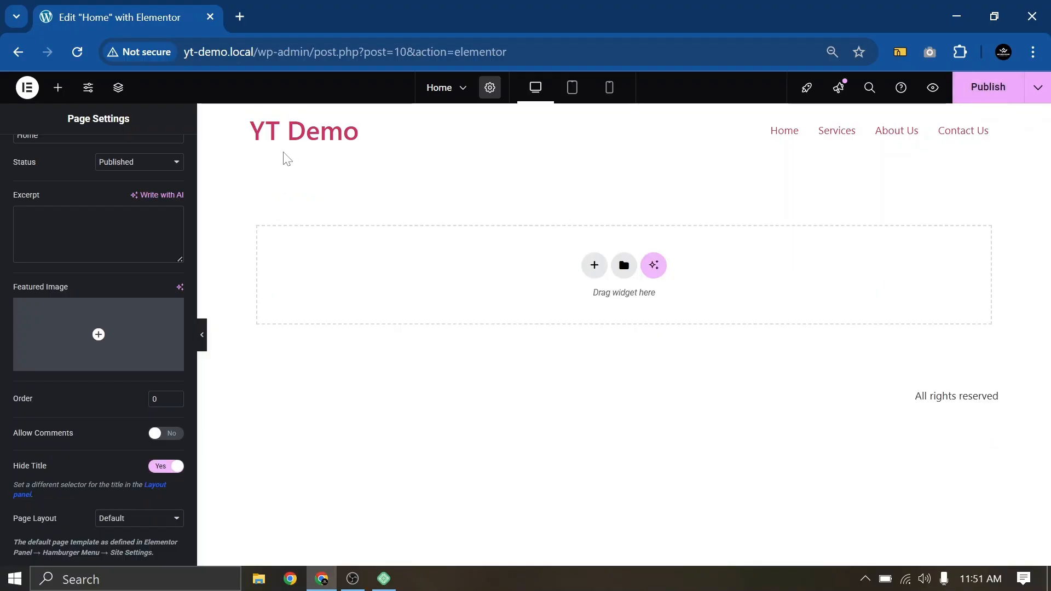
pyautogui.click(971, 88)
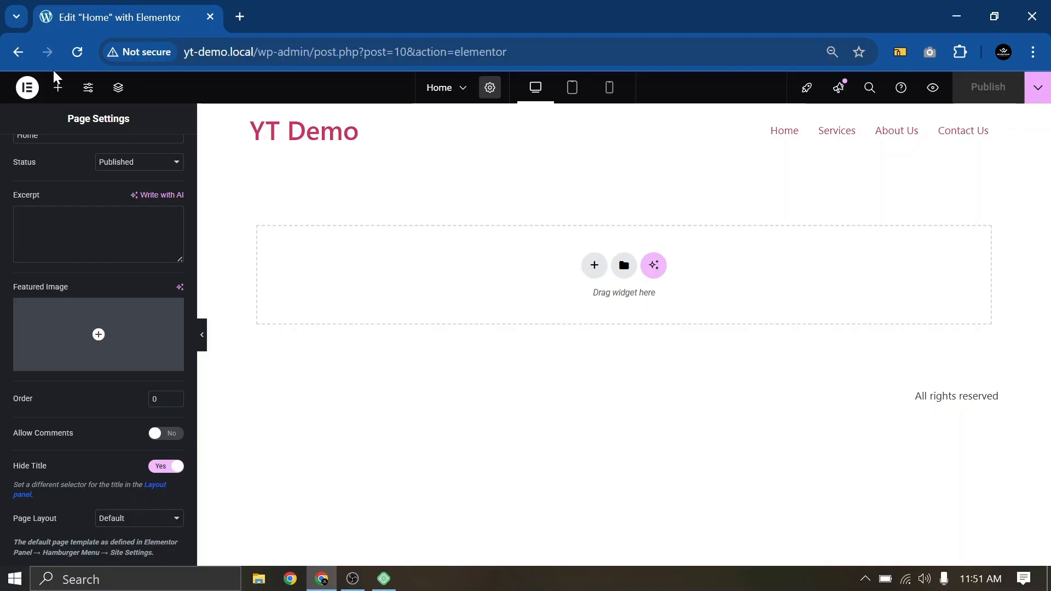
# Open the Elements widget panel and scroll through the available widgets
pyautogui.click(56, 95)
pyautogui.scroll(-7, 65, 377)
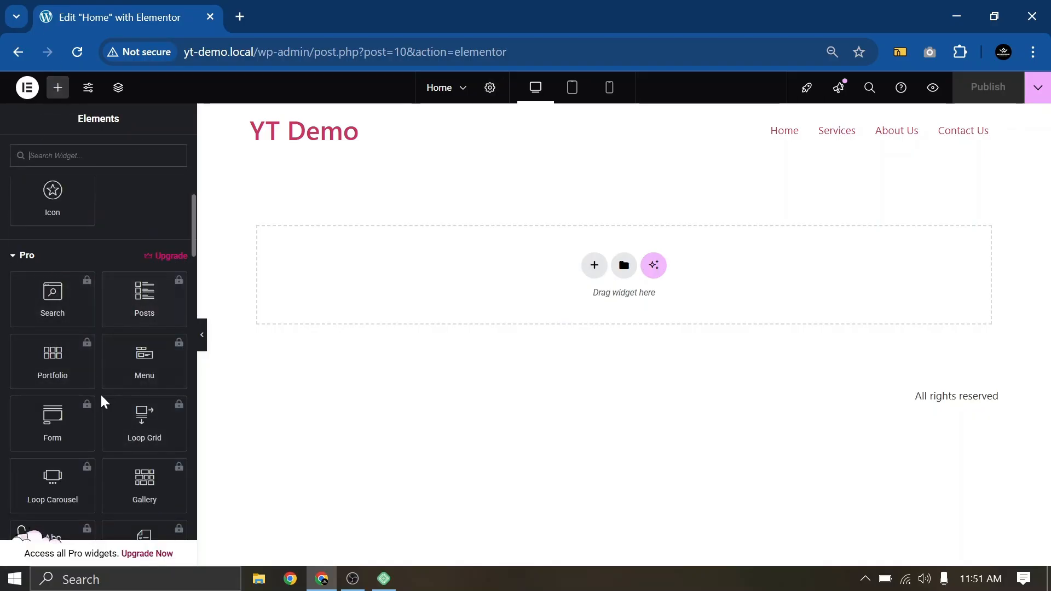
pyautogui.scroll(8, 87, 372)
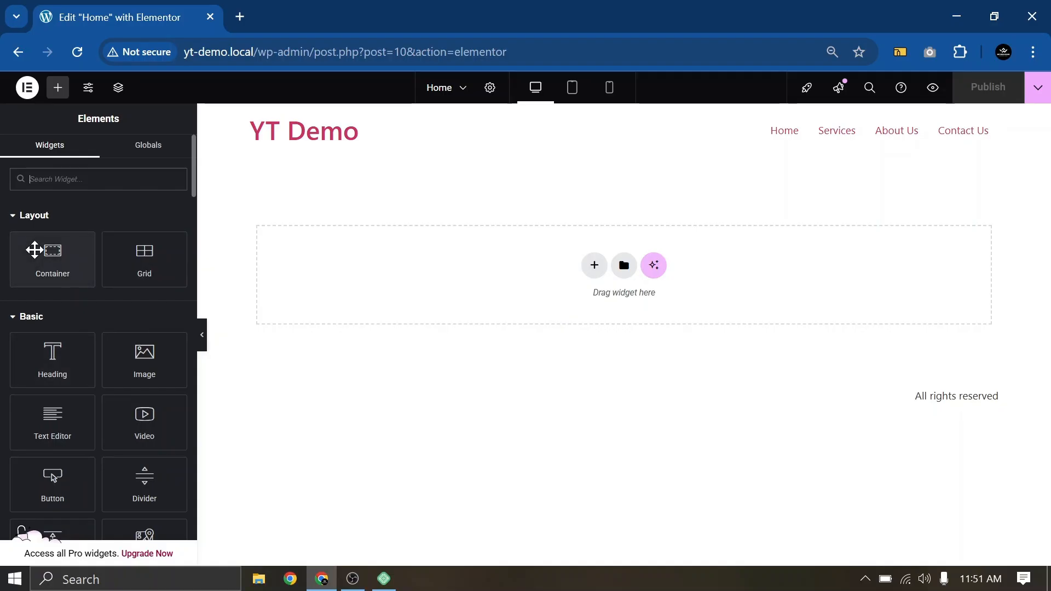
pyautogui.scroll(-7, 75, 294)
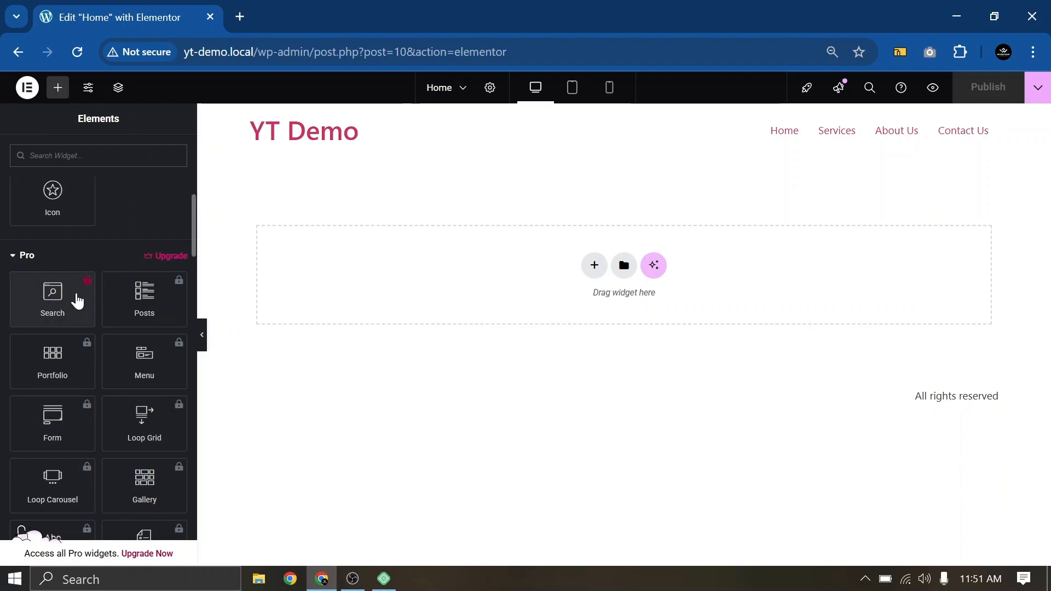
pyautogui.scroll(-12, 84, 312)
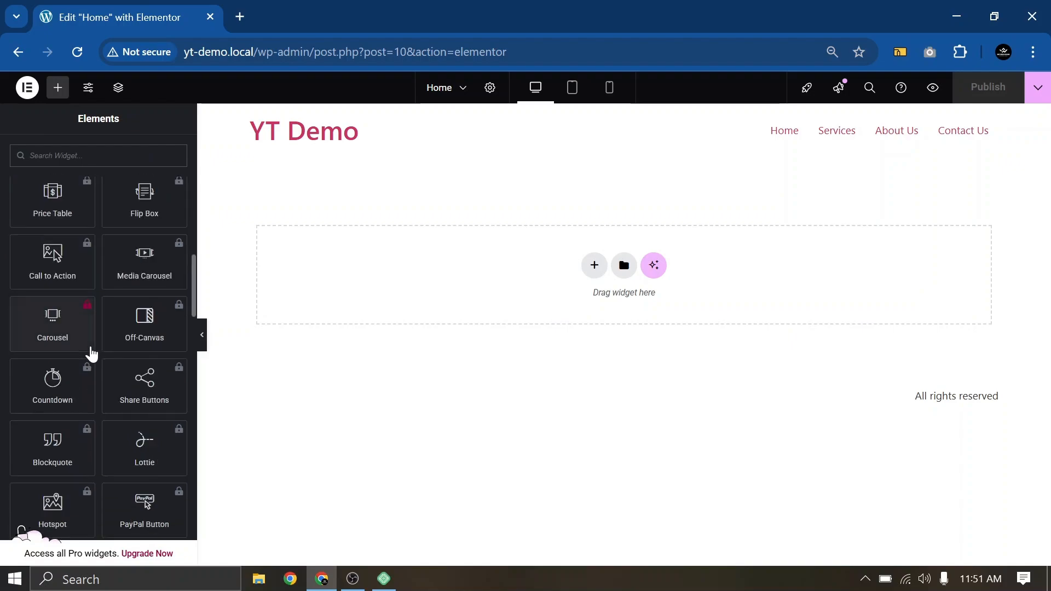
pyautogui.scroll(15, 92, 350)
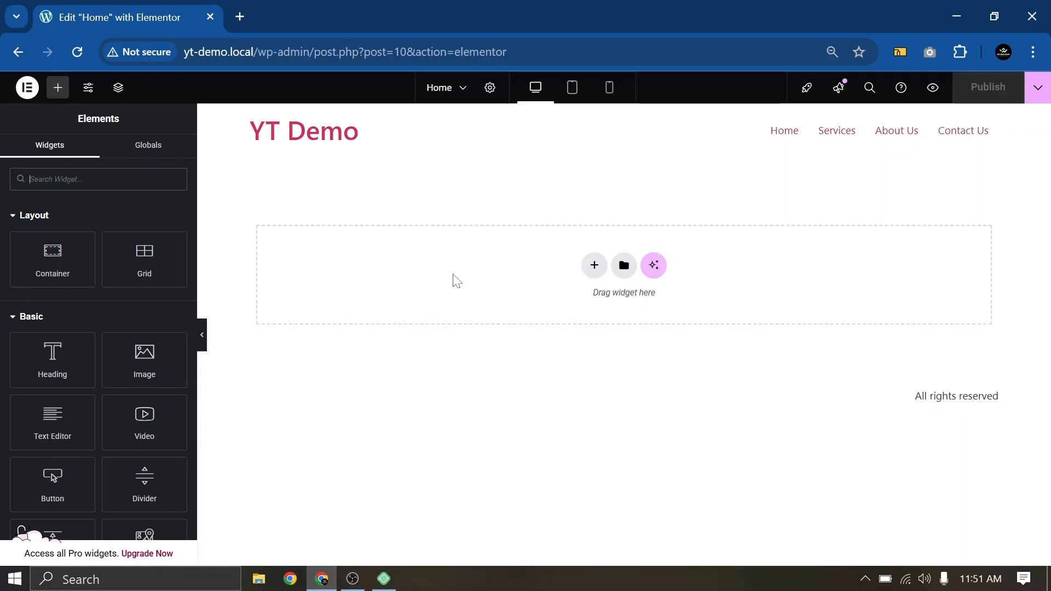
# Open the Dashboard through Elementor's Finder search 'das' and move its tab first
pyautogui.hotkey('ctrl', 'e')
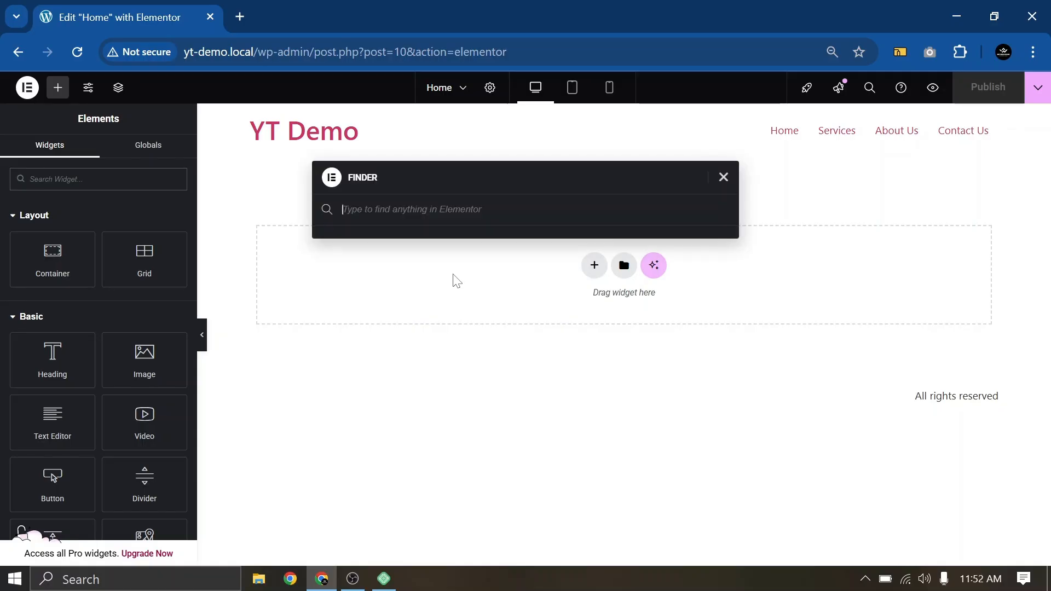
pyautogui.write('das')
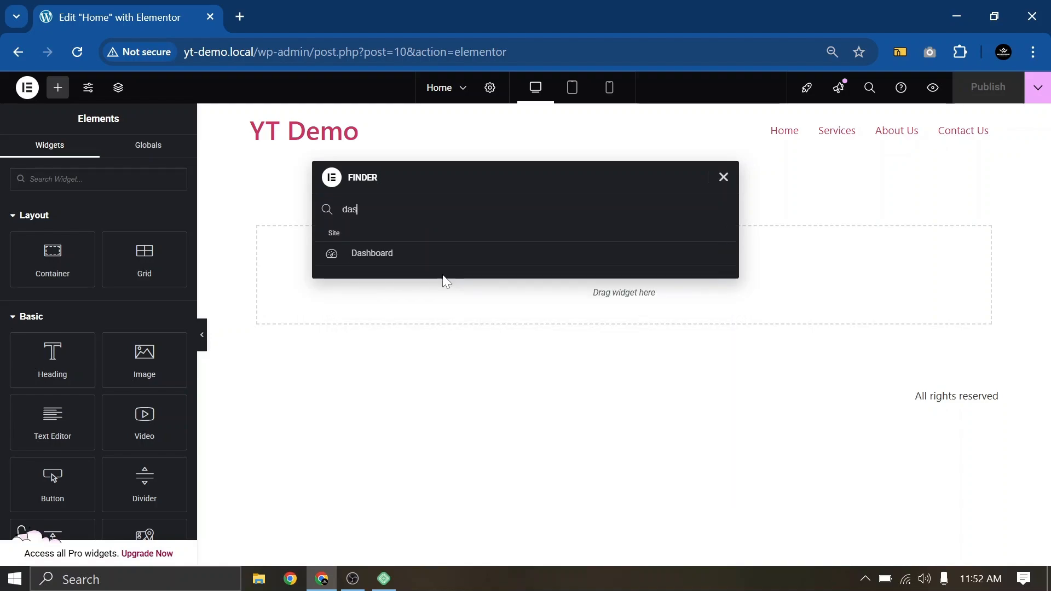
pyautogui.click(378, 260)
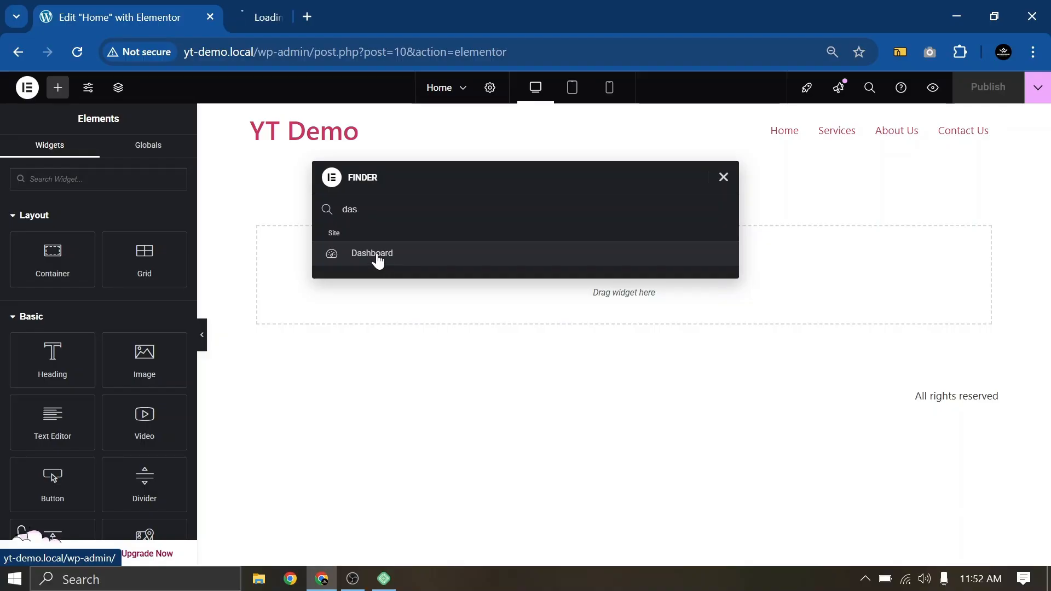
pyautogui.click(281, 6)
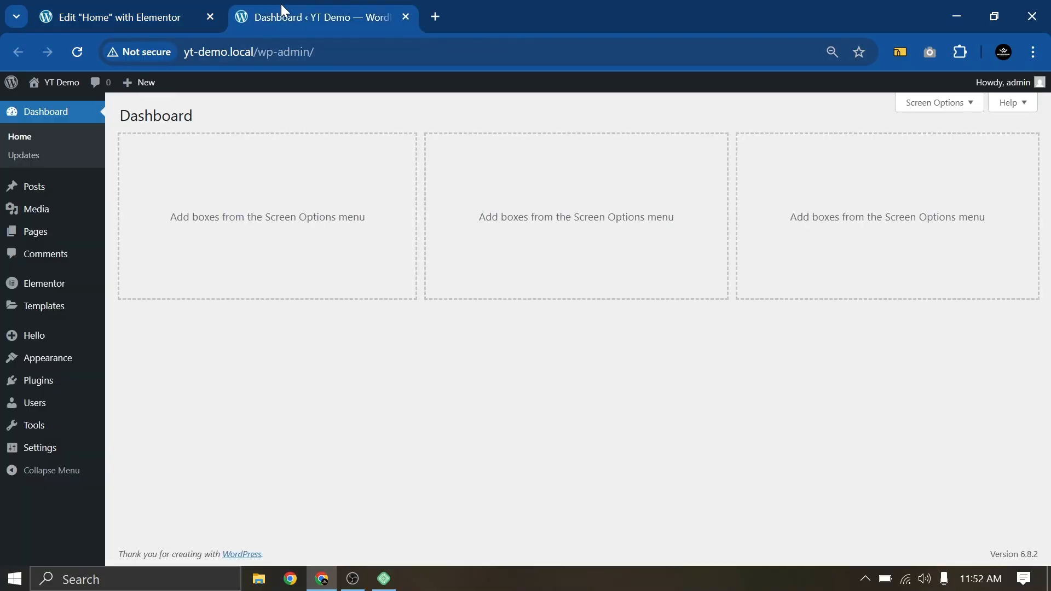
pyautogui.moveTo(282, 6); pyautogui.dragTo(77, 5)
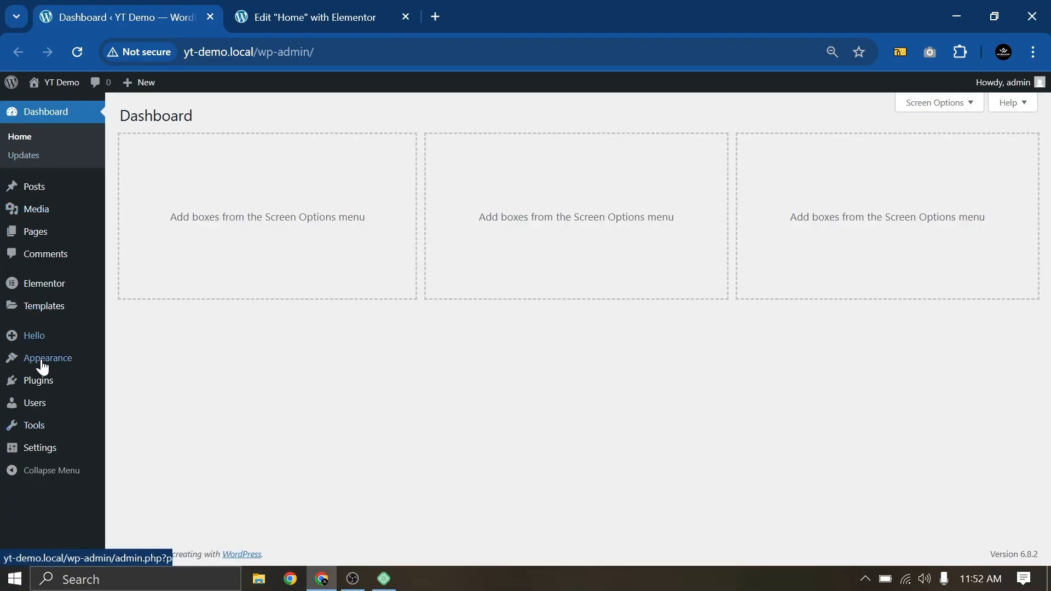
# Dismiss the Finder in the Home page editor and close the editor tab
pyautogui.moveTo(49, 378)
pyautogui.click(290, 15)
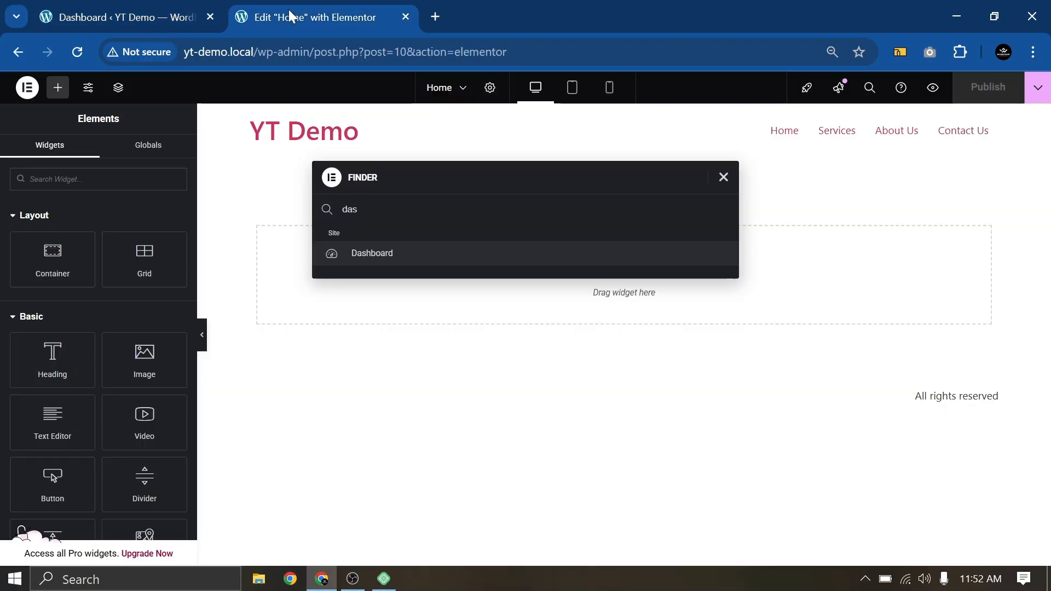
pyautogui.click(723, 177)
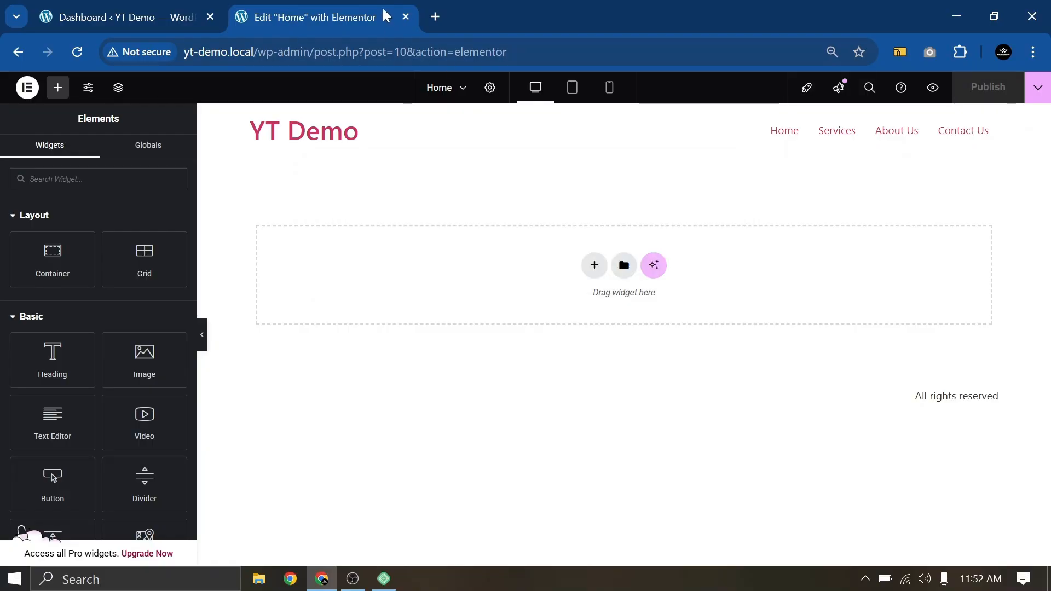
pyautogui.click(405, 16)
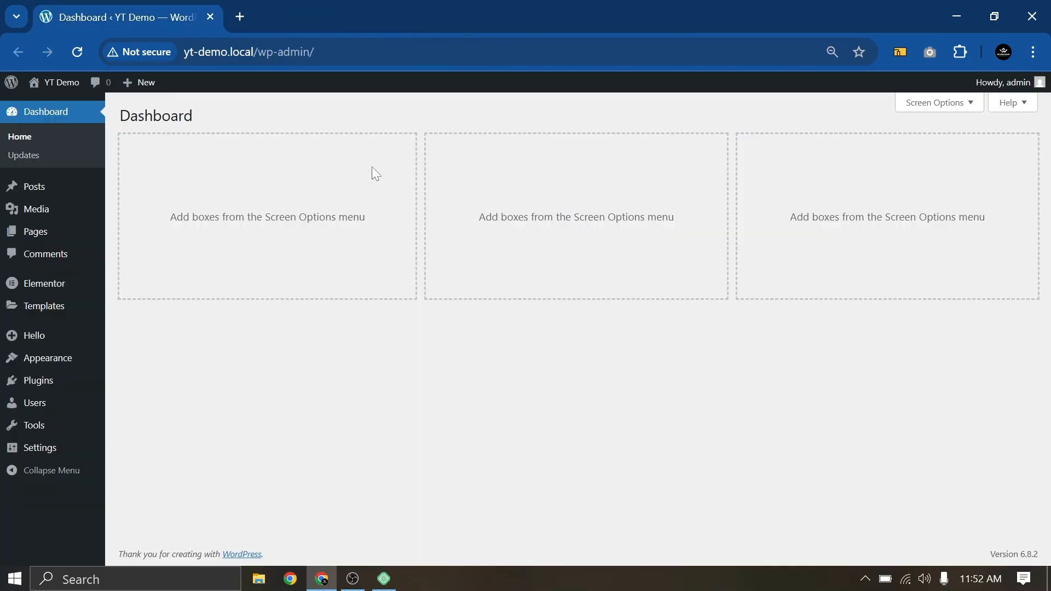
pyautogui.click(36, 239)
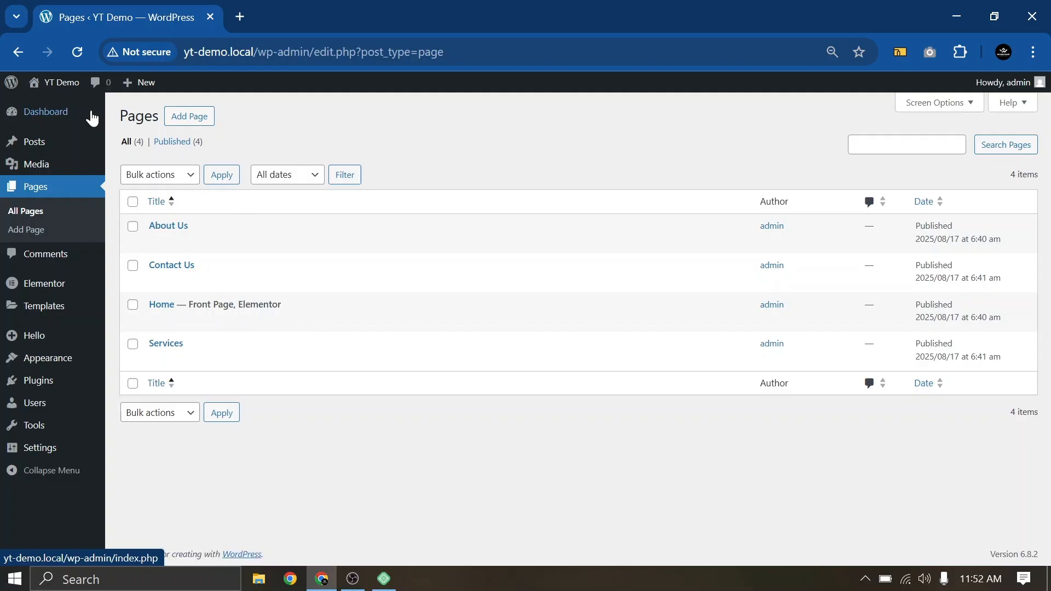
pyautogui.click(56, 119)
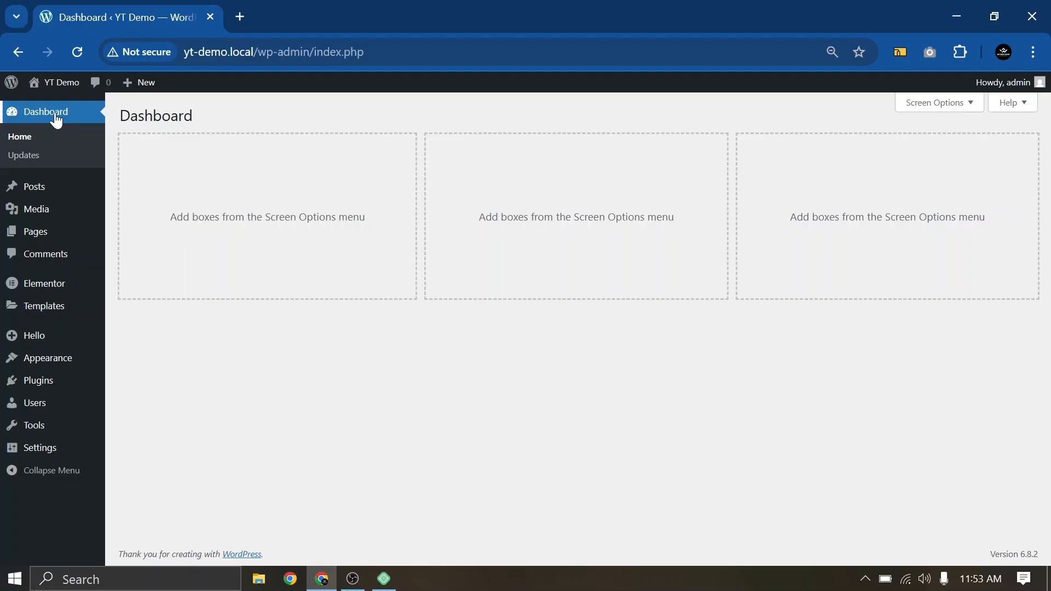
pyautogui.click(37, 315)
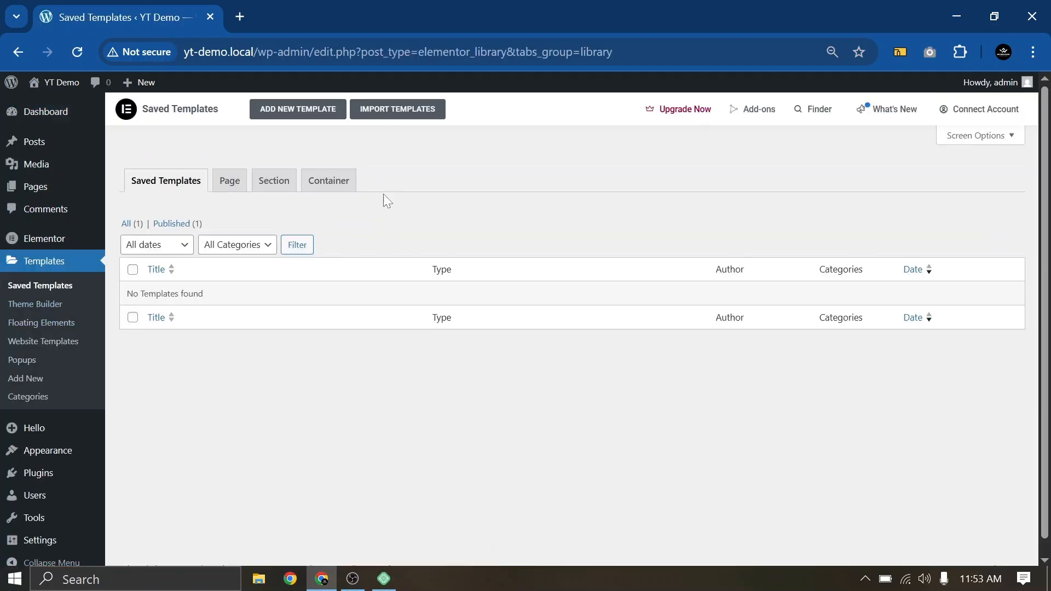
pyautogui.click(31, 112)
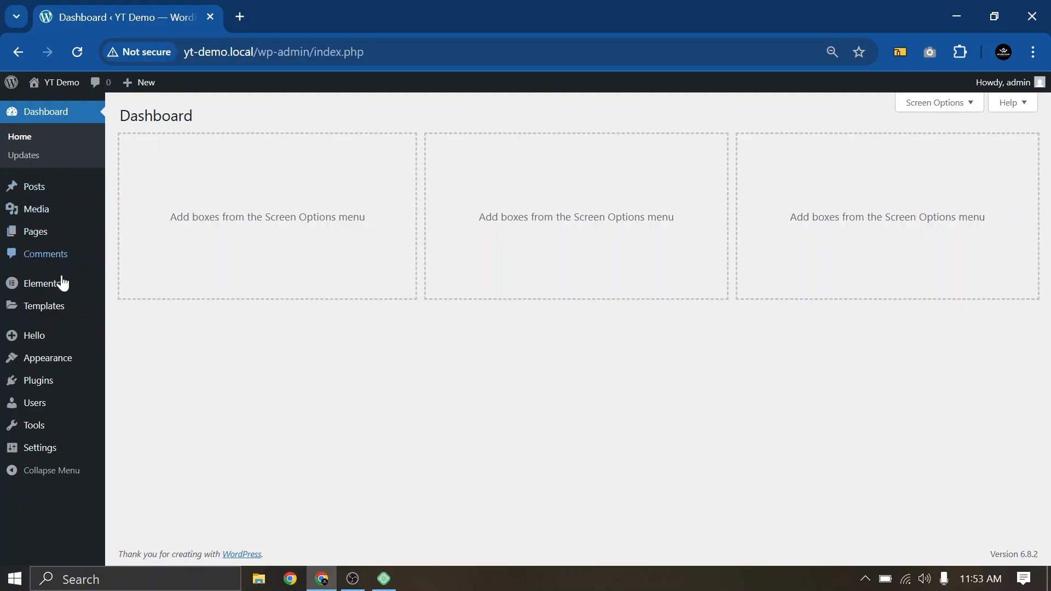
pyautogui.moveTo(54, 301)
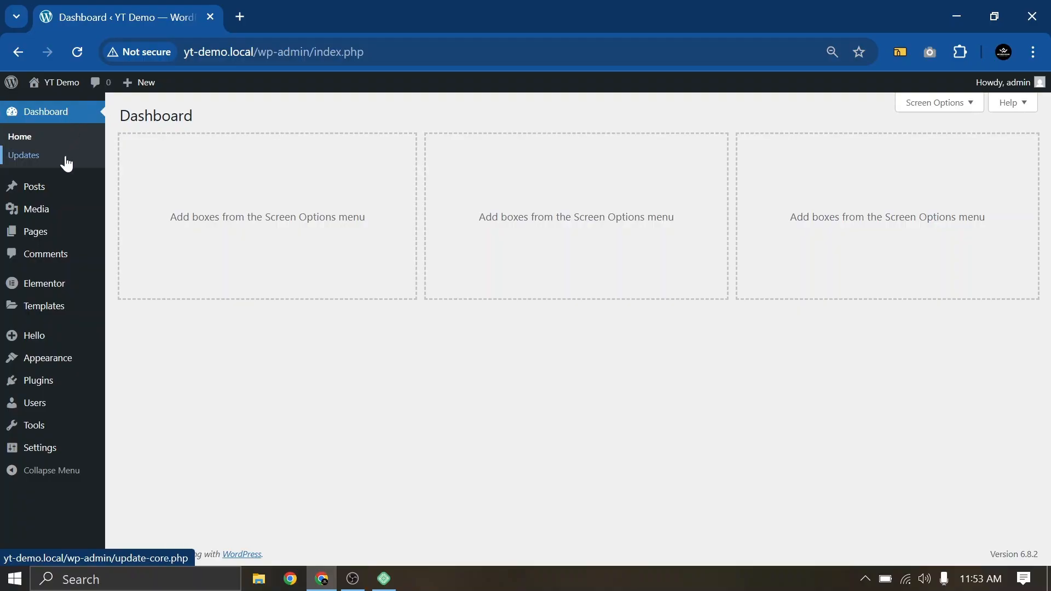
pyautogui.moveTo(53, 245)
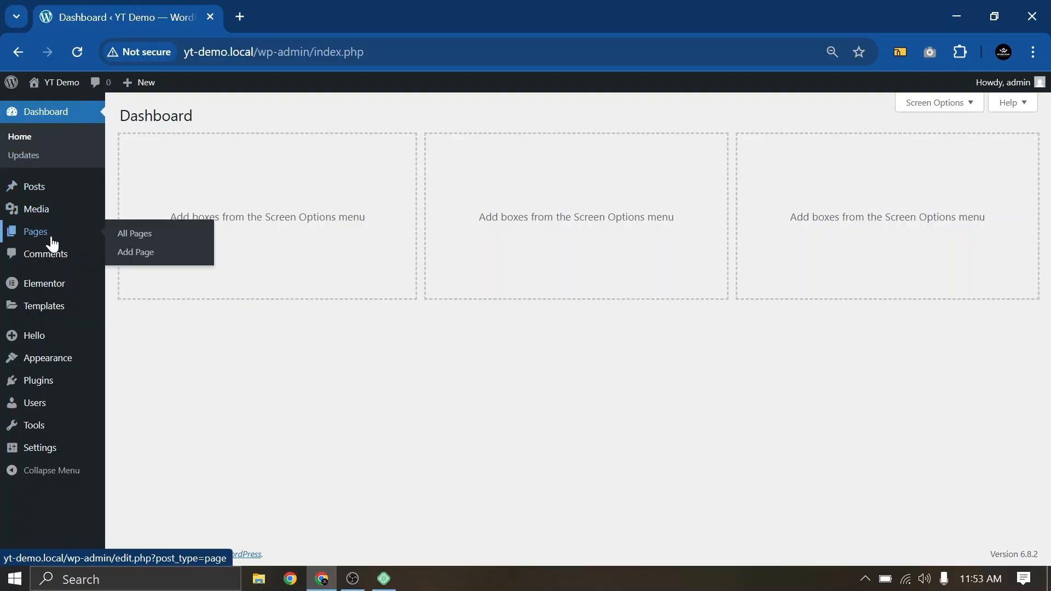
pyautogui.click(59, 360)
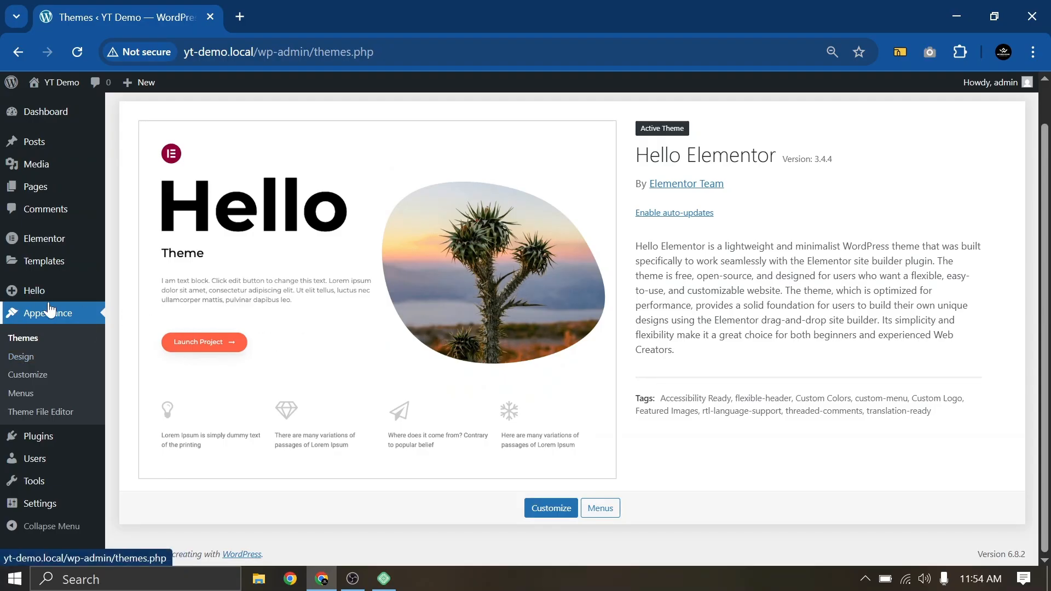
pyautogui.click(35, 435)
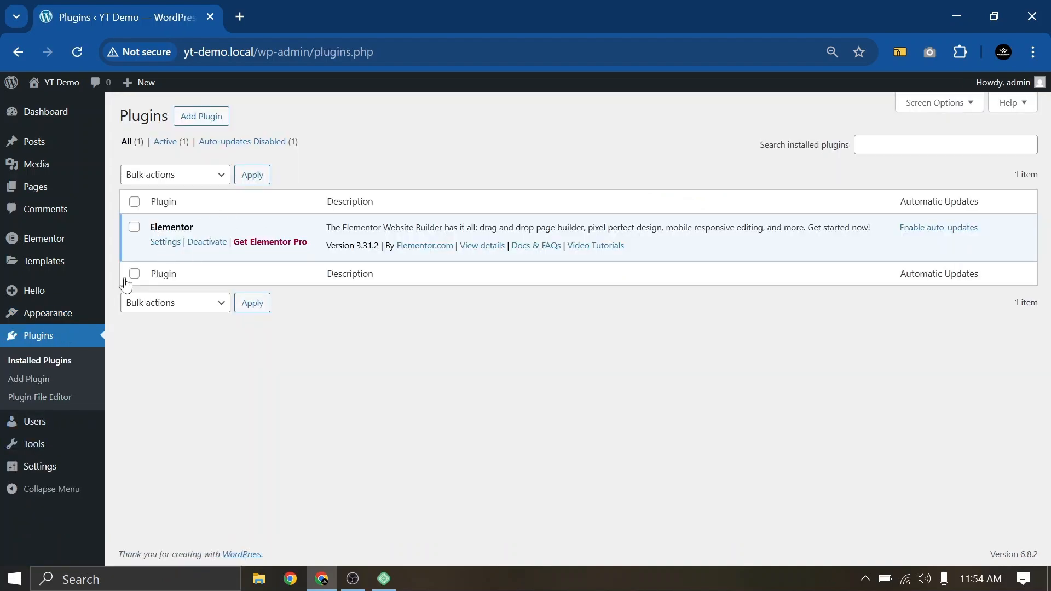
pyautogui.click(38, 188)
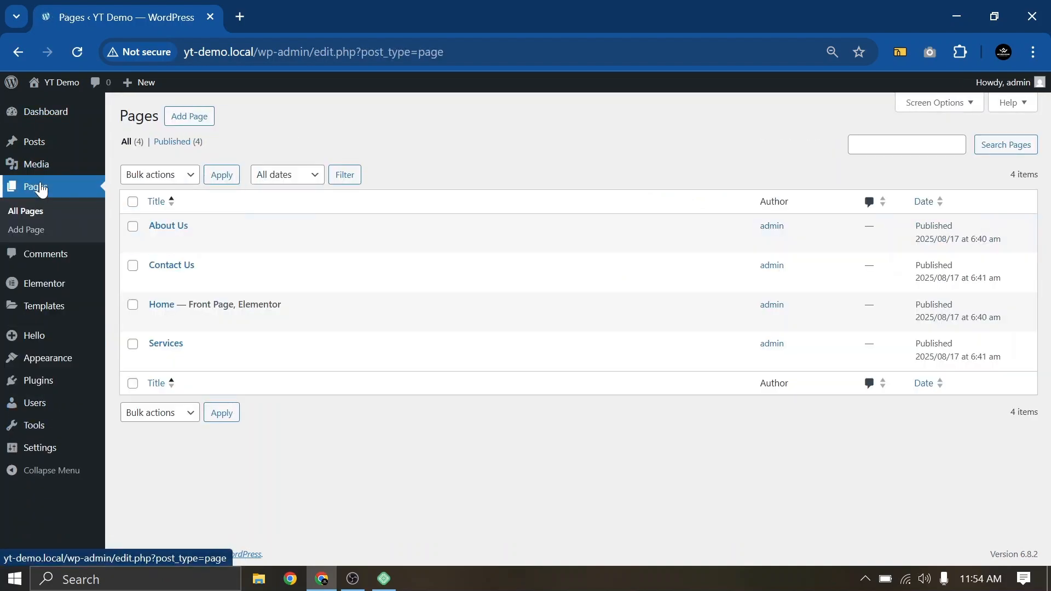
pyautogui.moveTo(48, 368)
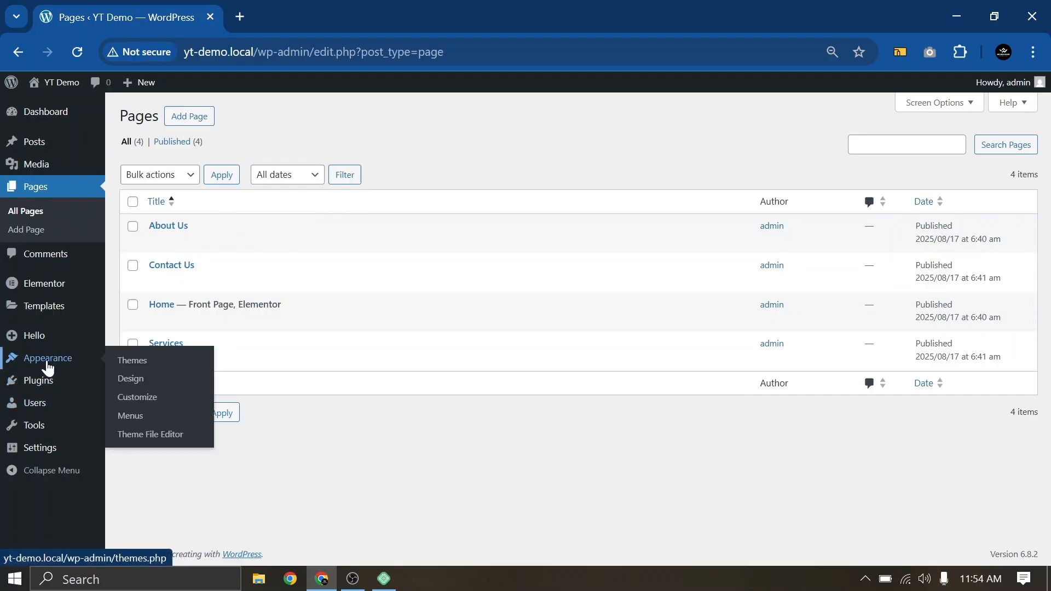
pyautogui.click(132, 415)
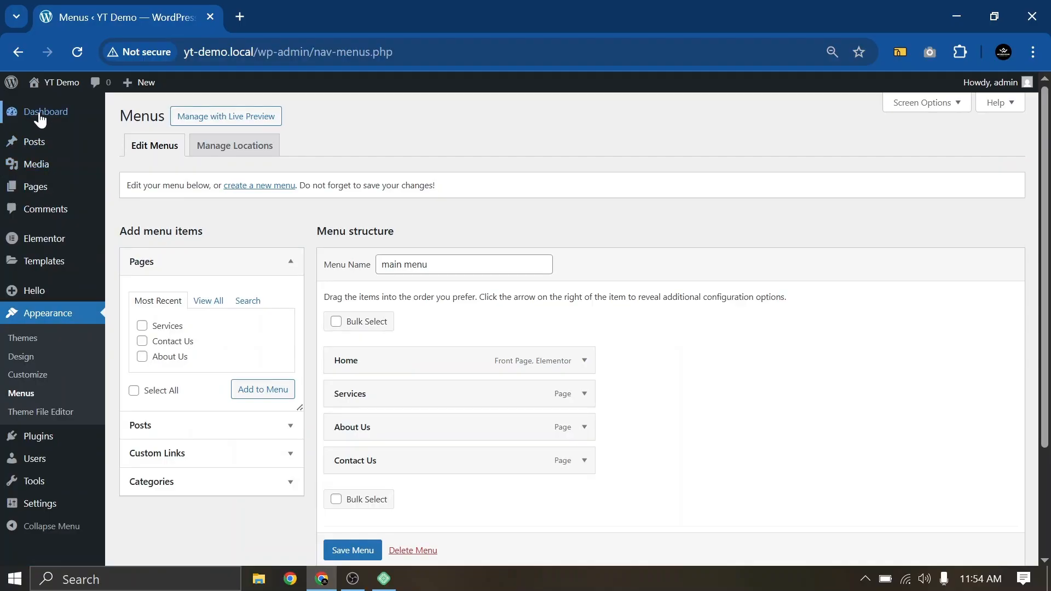
pyautogui.click(41, 114)
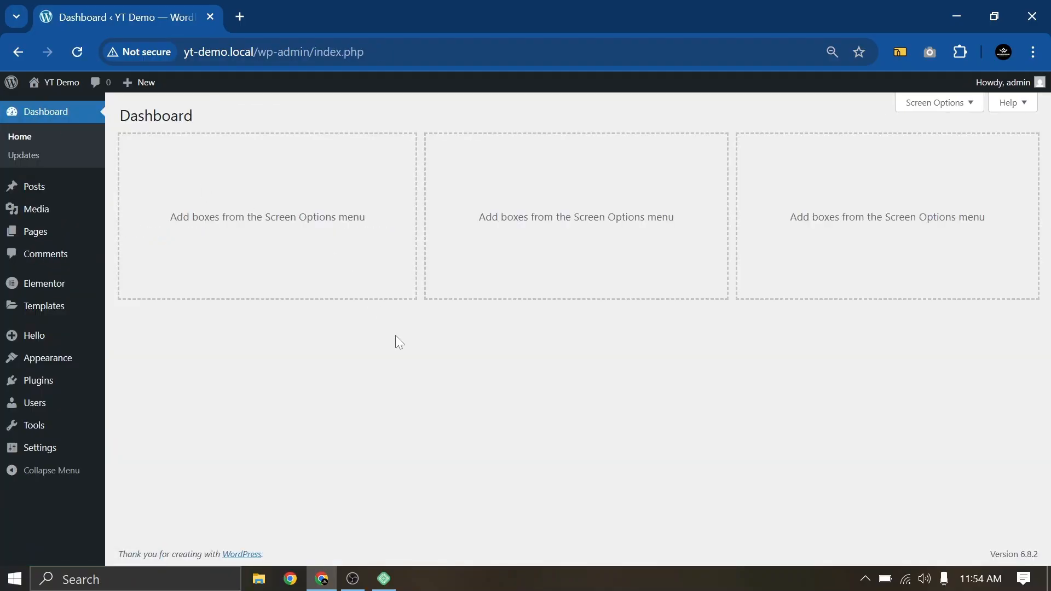